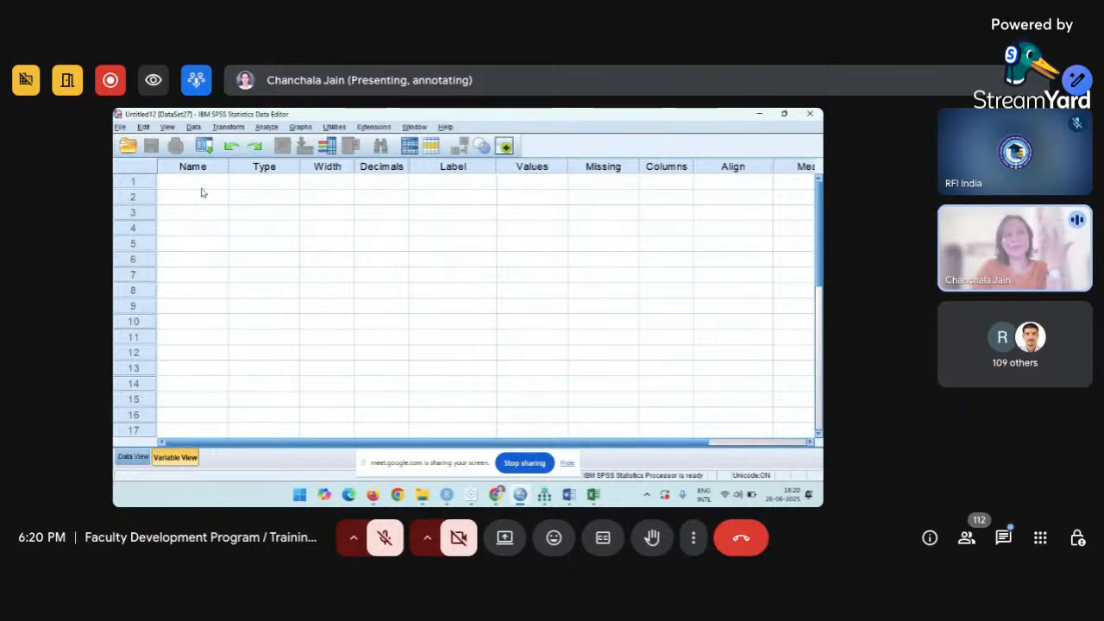
# Enter Gender as row 1's variable name, then inspect its Label cell and the Missing column.
pyautogui.click(201, 188)
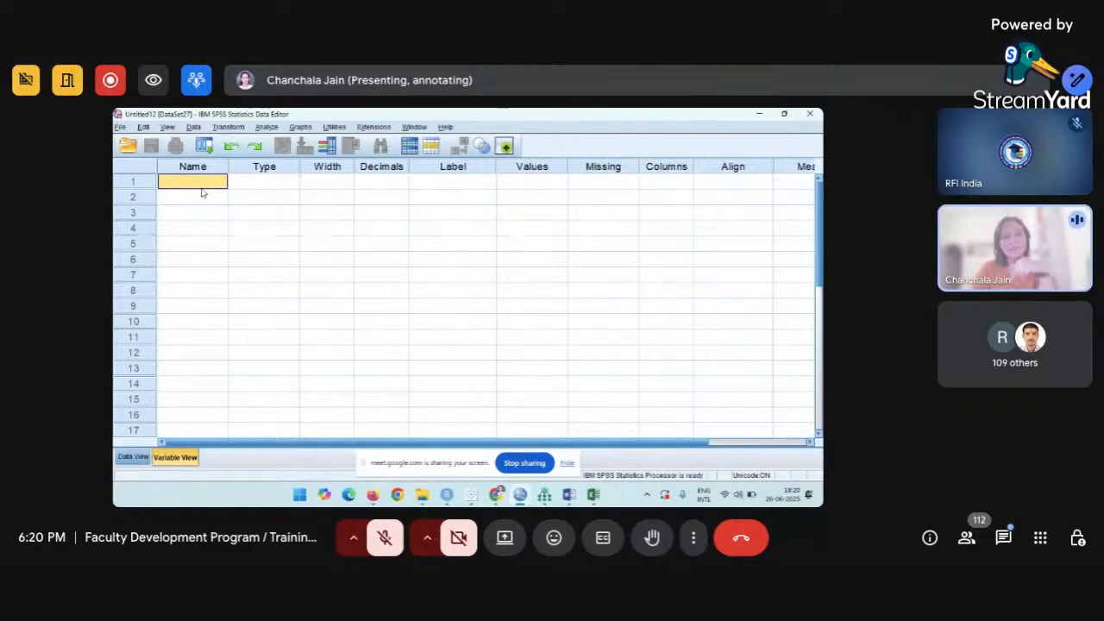
pyautogui.write('Gender')
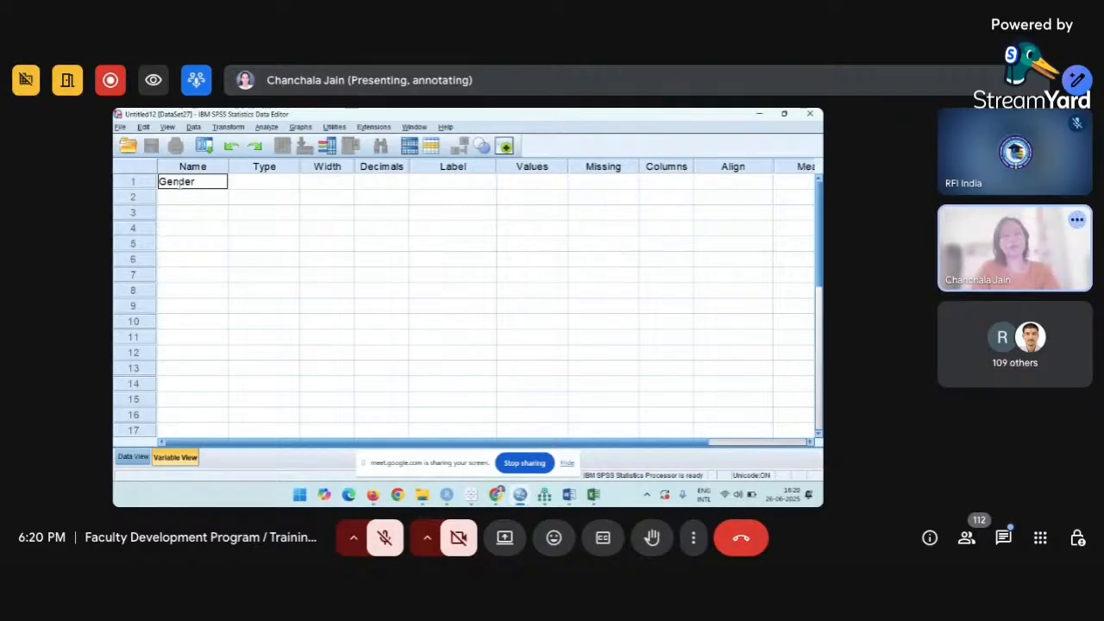
pyautogui.press('Tab')
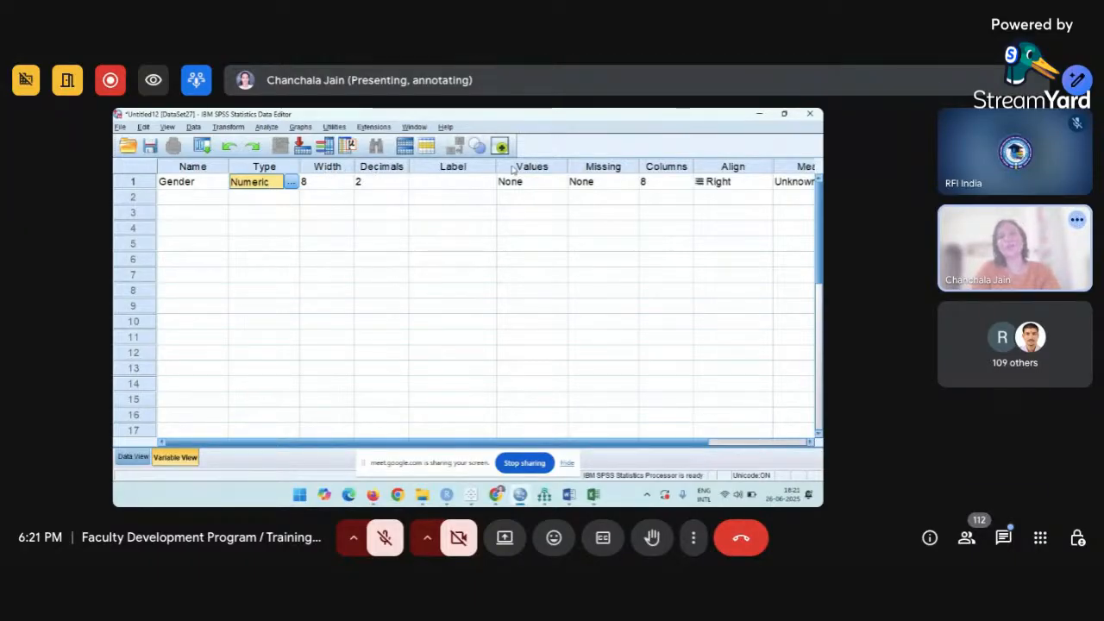
pyautogui.click(464, 184)
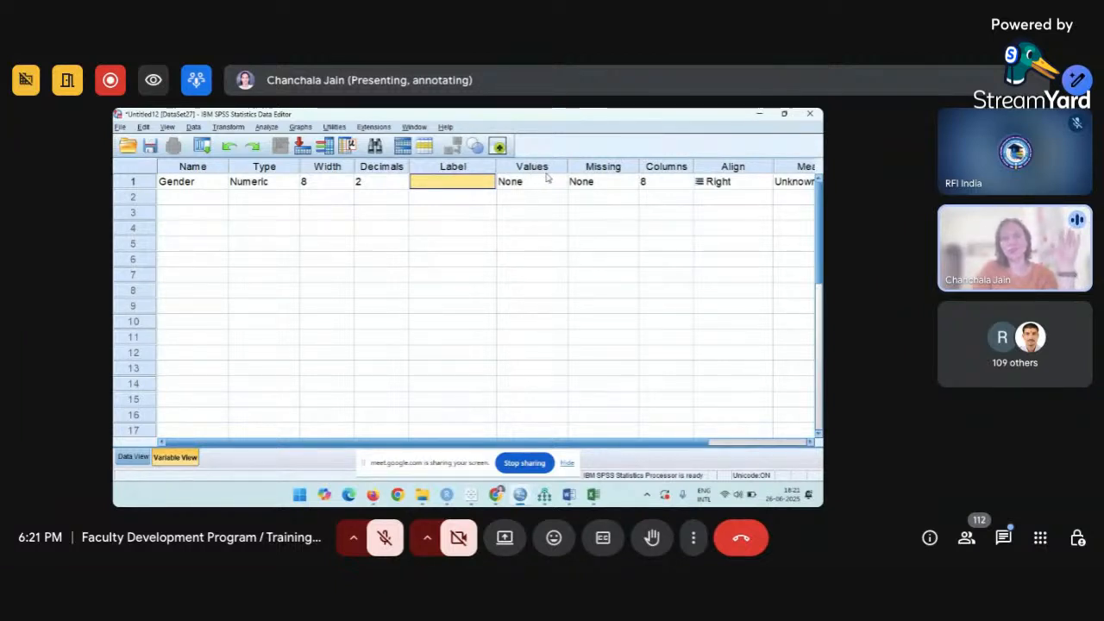
pyautogui.click(605, 170)
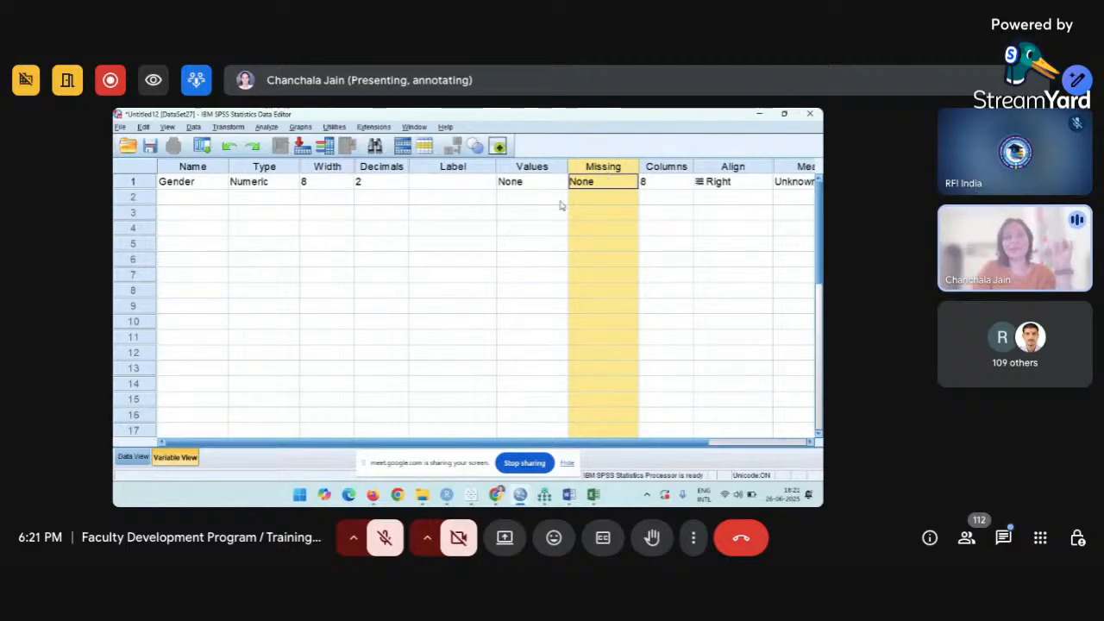
pyautogui.click(198, 183)
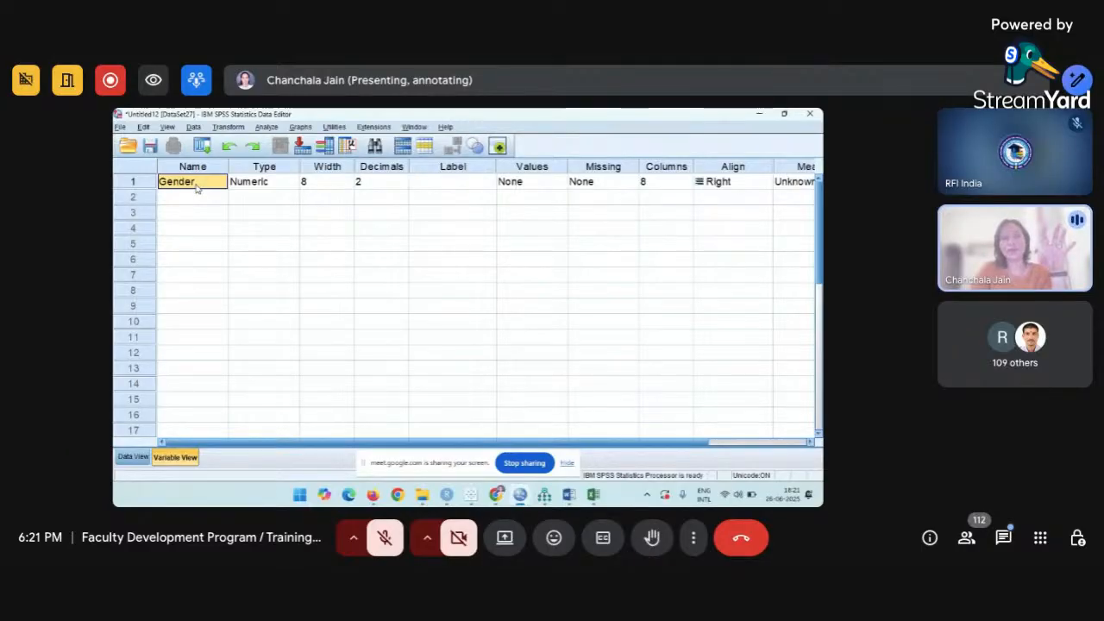
# Select Gender's Type cell, then switch to the Data View grid.
pyautogui.click(244, 189)
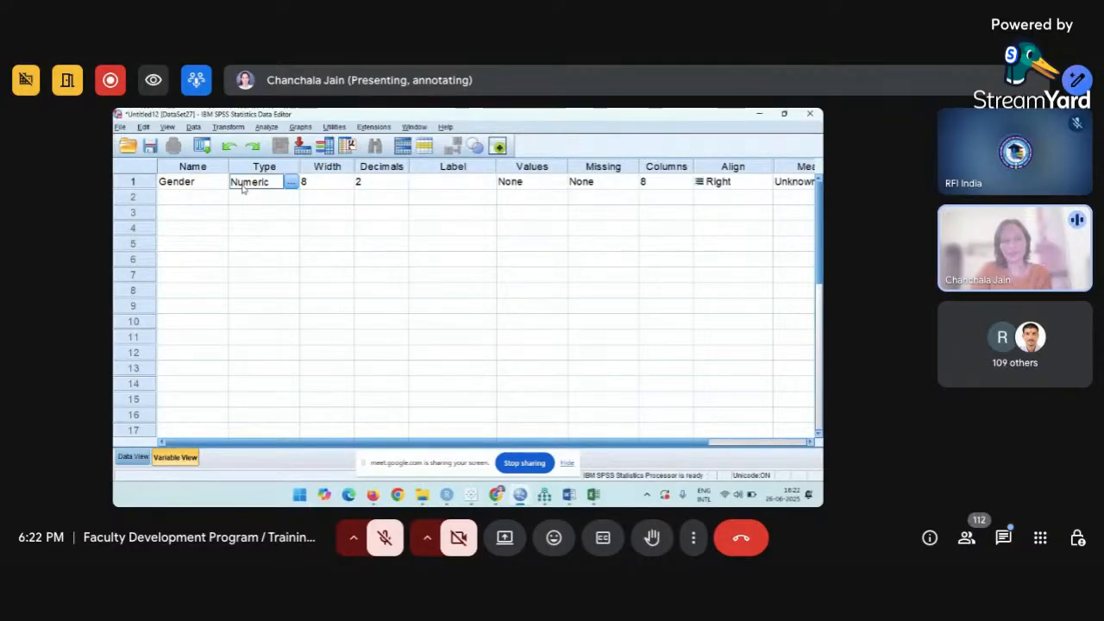
pyautogui.click(131, 459)
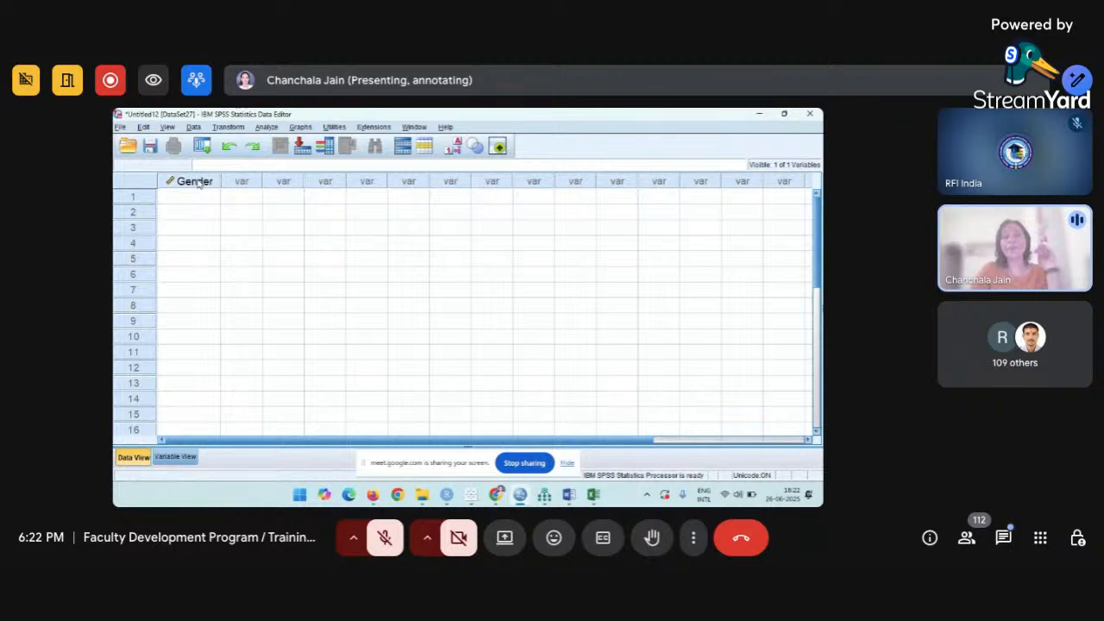
pyautogui.moveTo(199, 183)
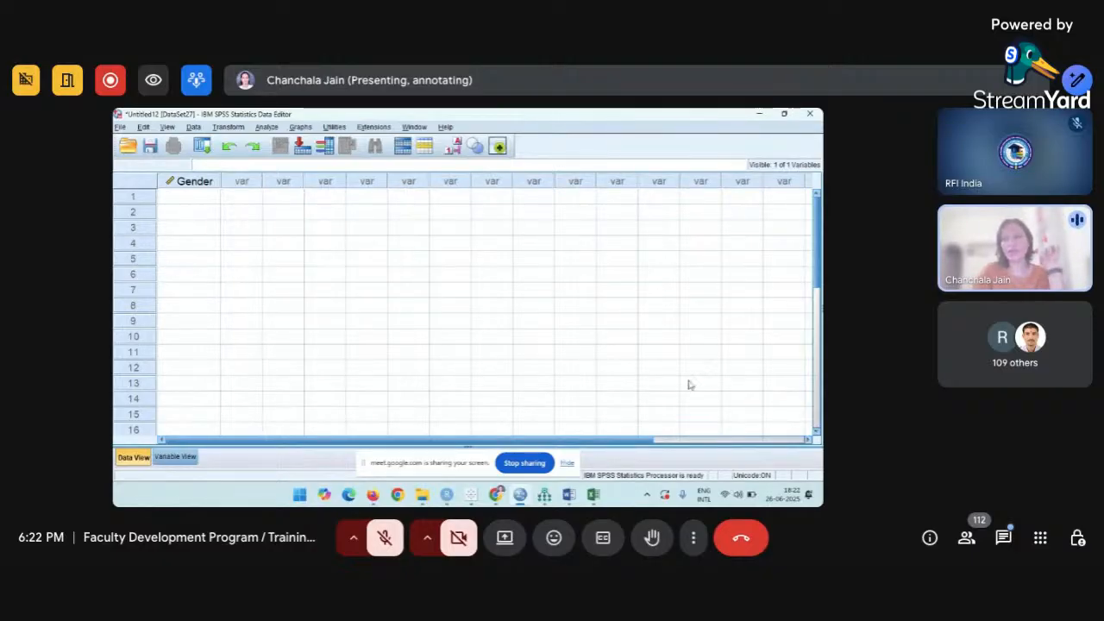
pyautogui.click(175, 457)
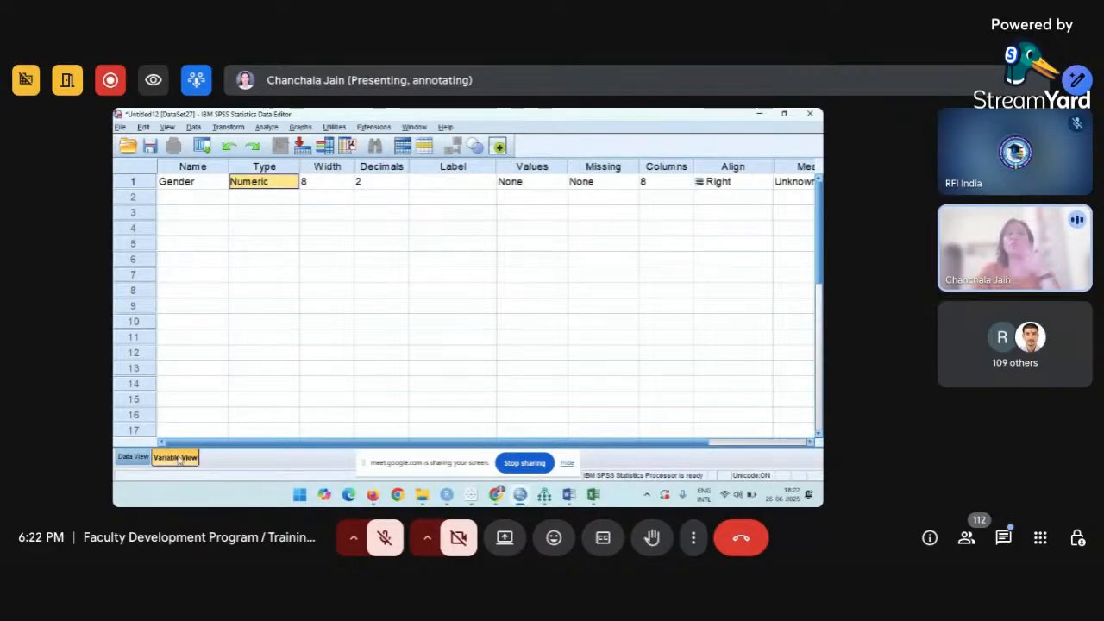
pyautogui.click(134, 457)
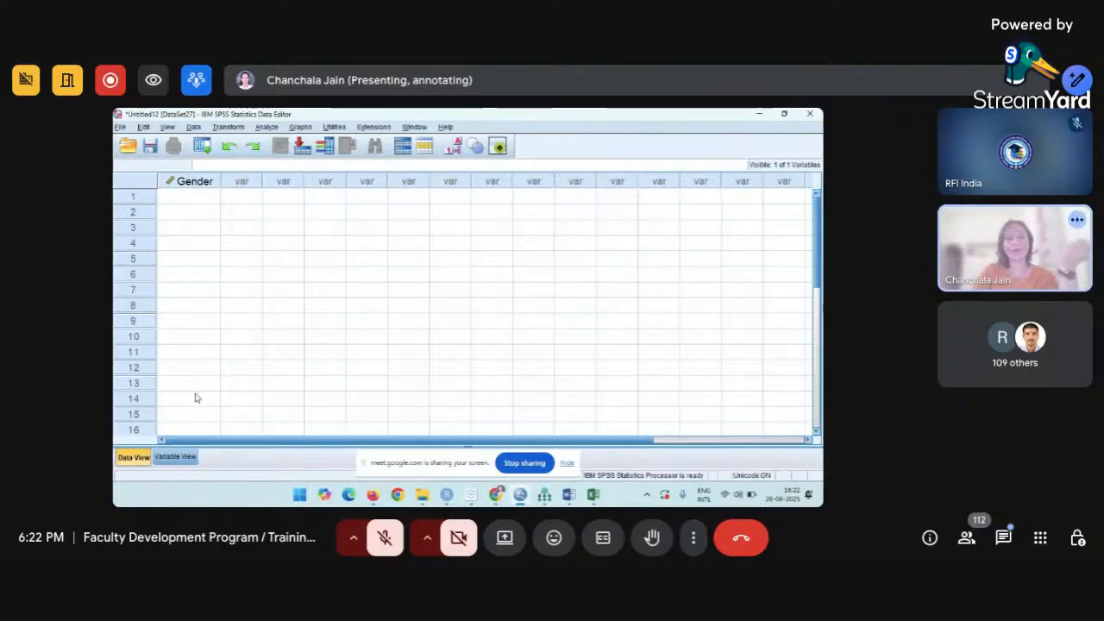
pyautogui.click(182, 462)
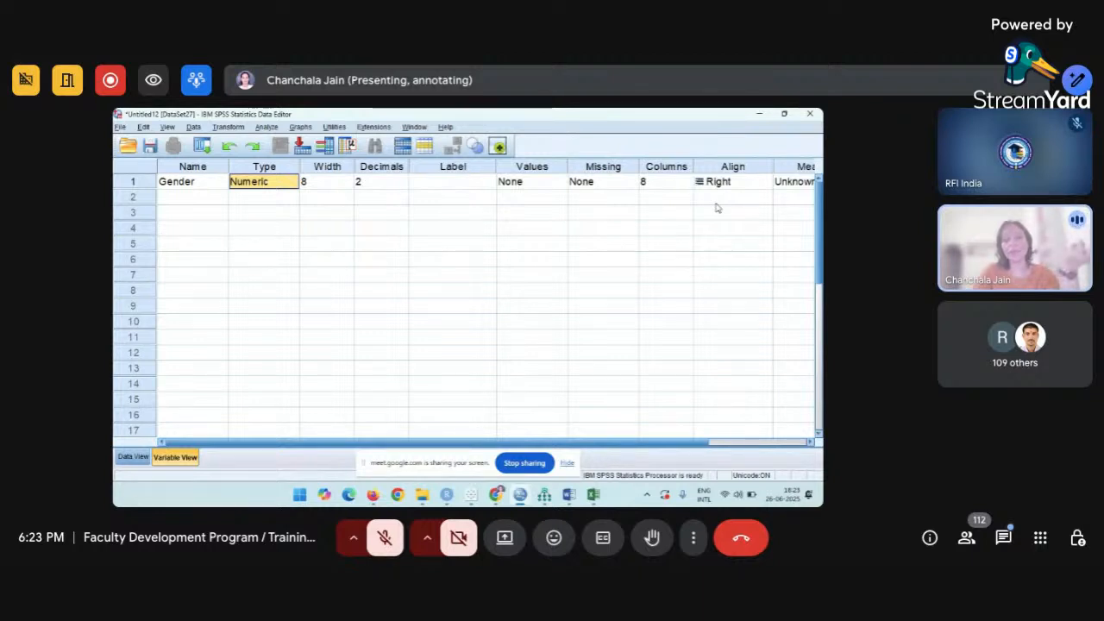
pyautogui.click(143, 457)
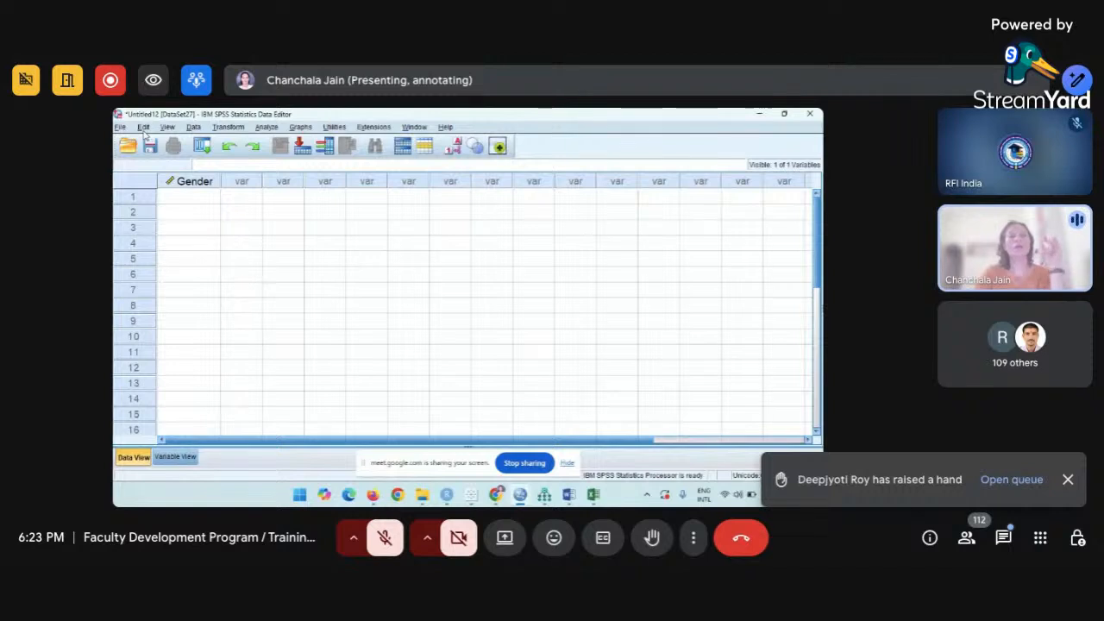
# Browse the File, Transform and Data menus.
pyautogui.click(123, 129)
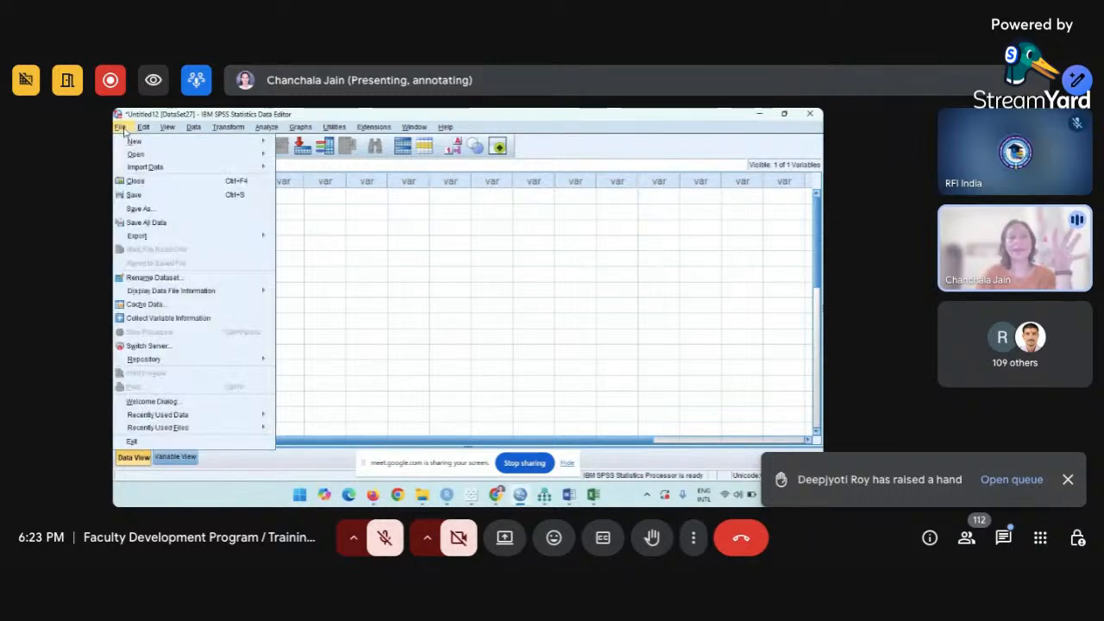
pyautogui.click(141, 131)
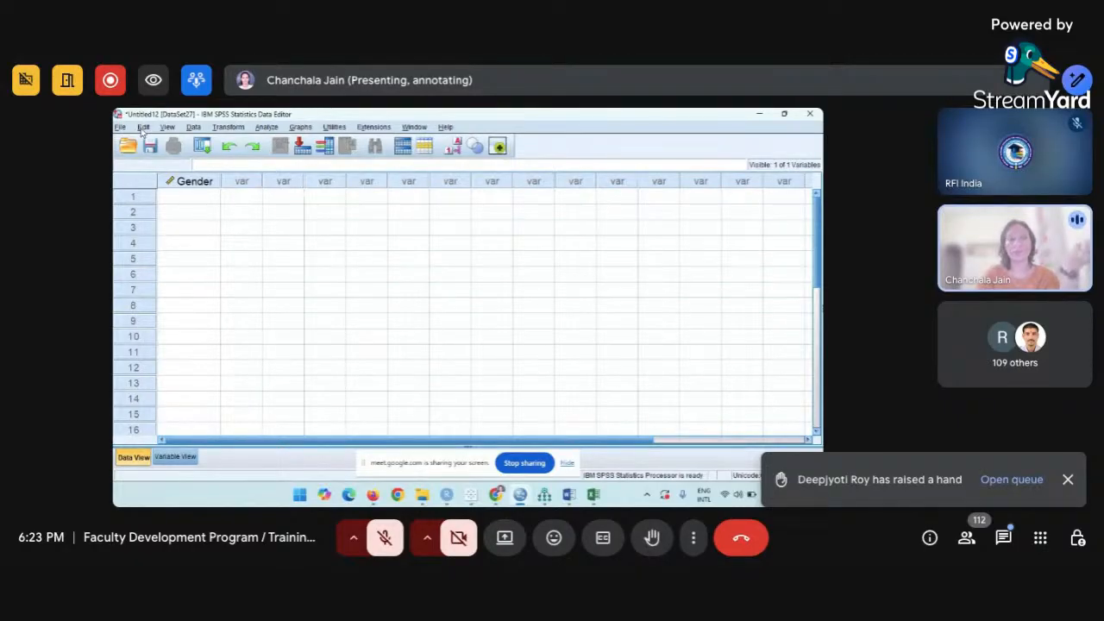
pyautogui.click(226, 128)
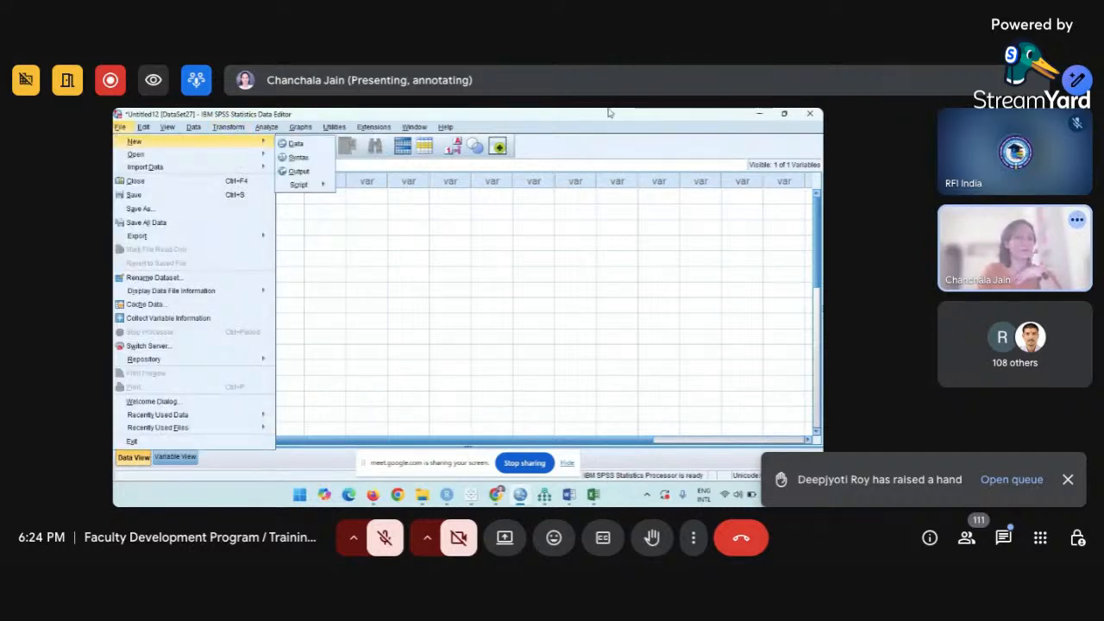
pyautogui.click(608, 112)
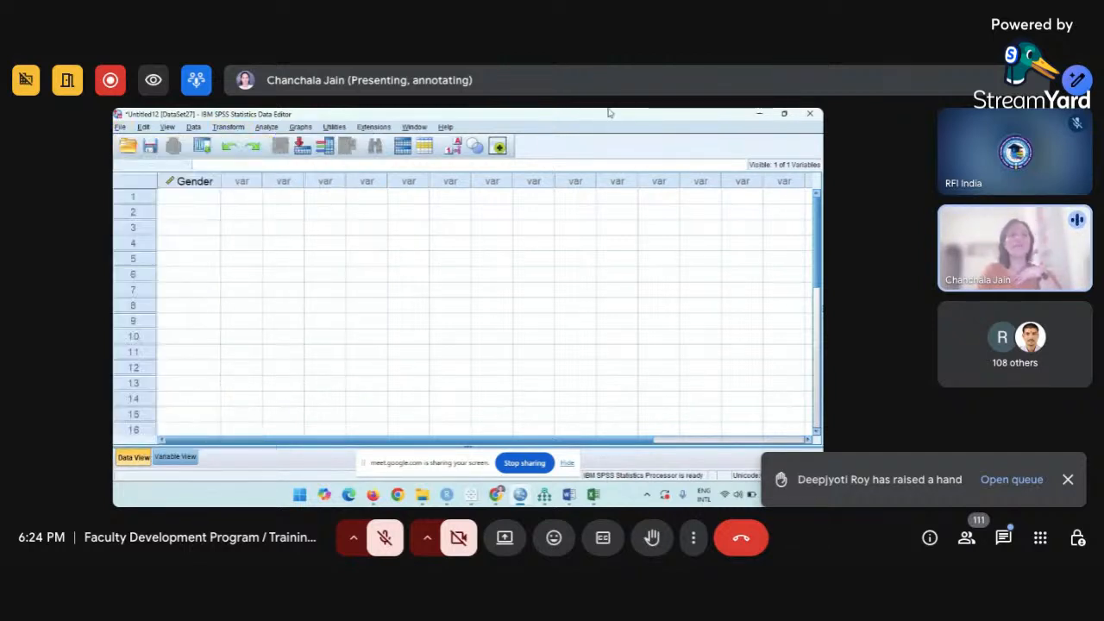
pyautogui.click(193, 127)
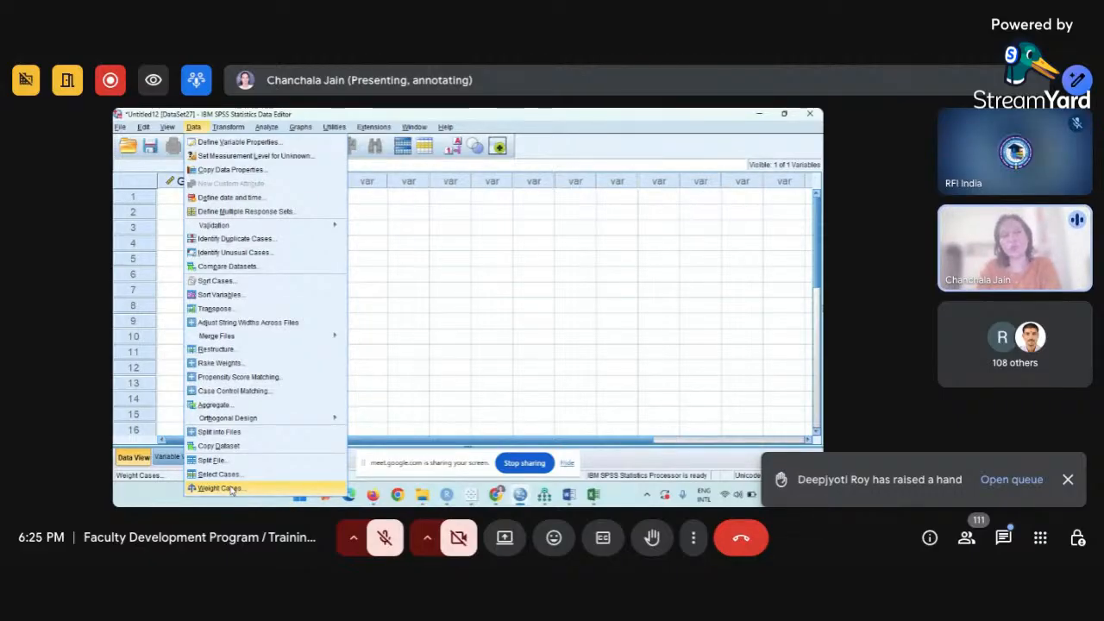
pyautogui.moveTo(191, 133)
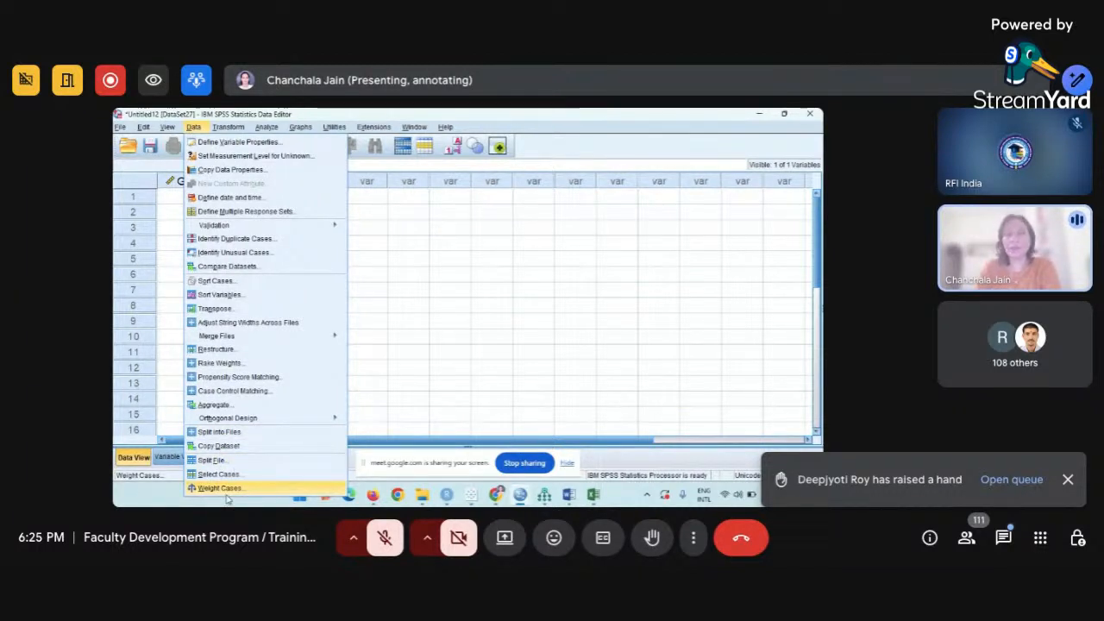
# Start Graphs > Chart Builder and cancel the measurement level prompt.
pyautogui.click(300, 127)
pyautogui.click(300, 128)
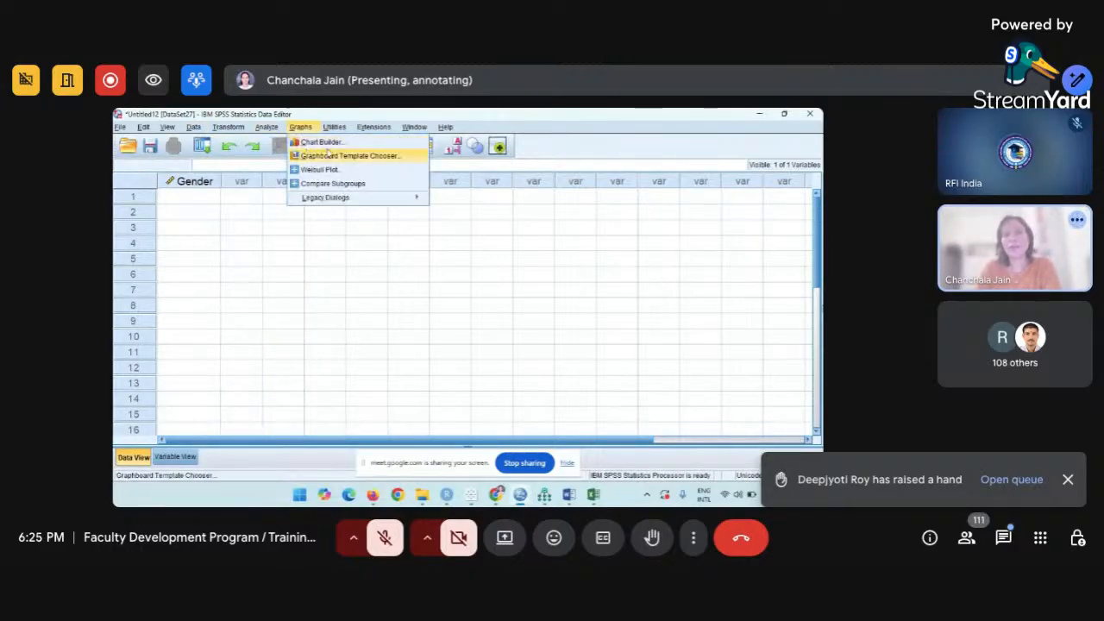
pyautogui.click(333, 145)
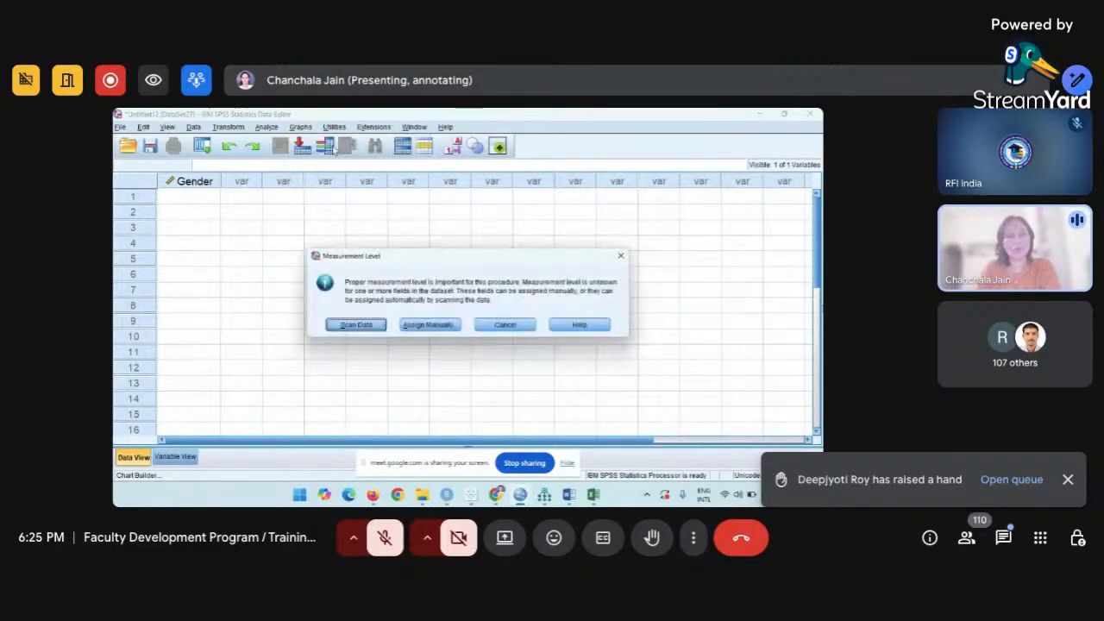
pyautogui.click(526, 329)
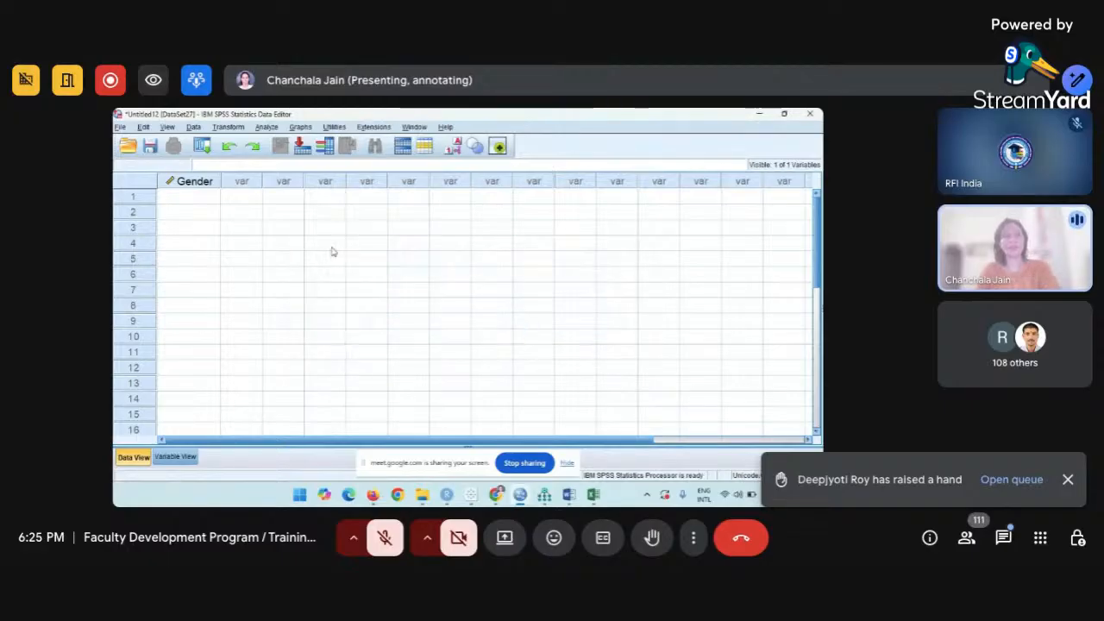
# In Variable View, name the second and third variables Income and Age.
pyautogui.click(170, 459)
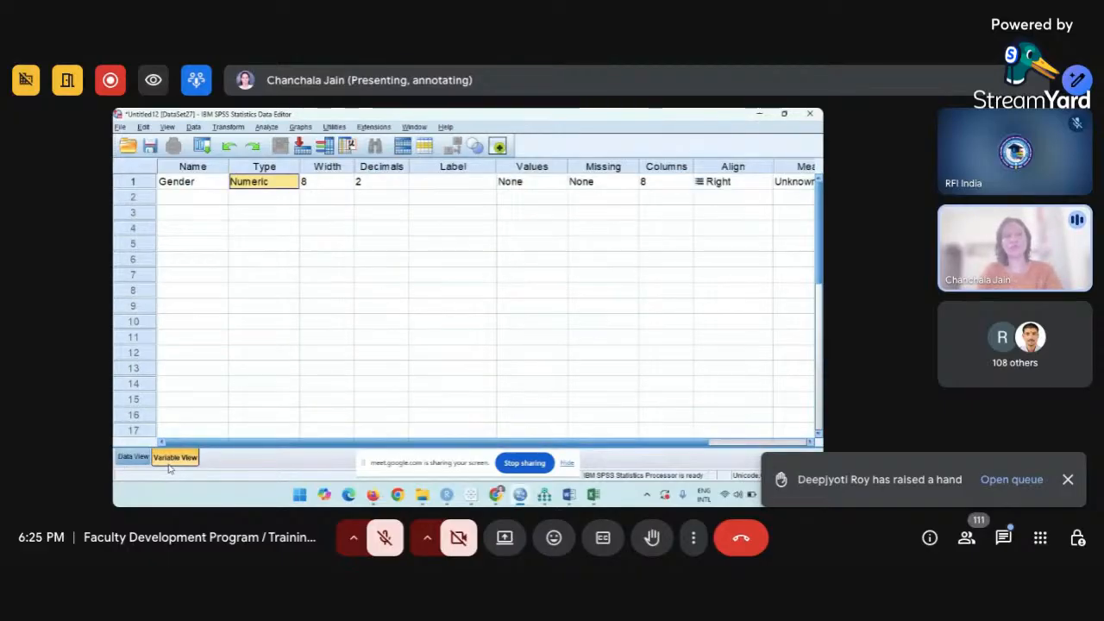
pyautogui.click(188, 198)
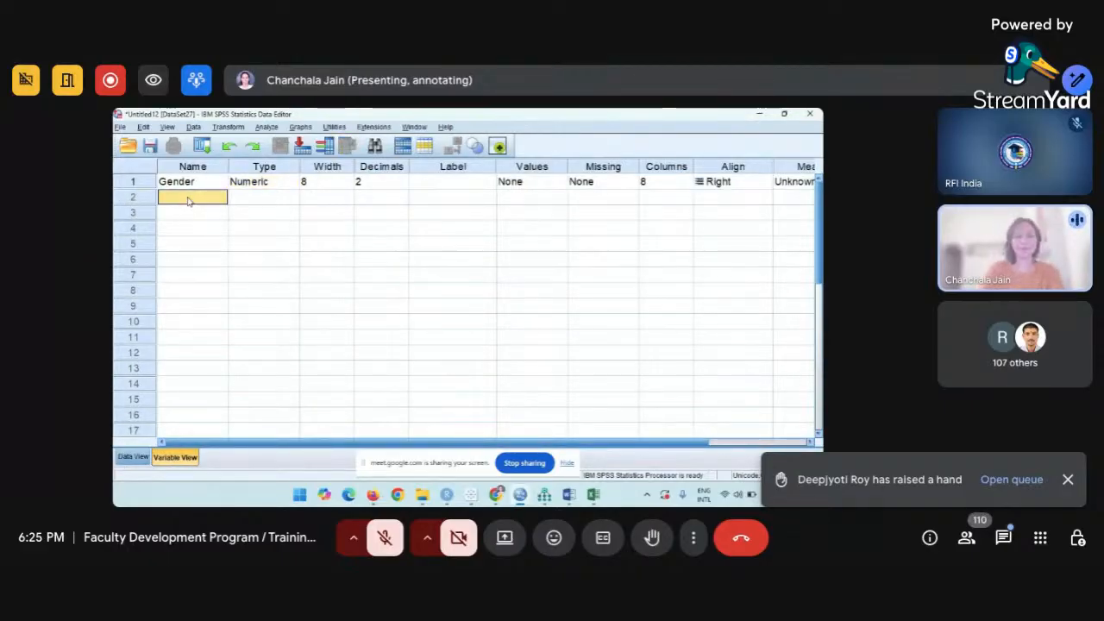
pyautogui.doubleClick(188, 199)
pyautogui.write('Income')
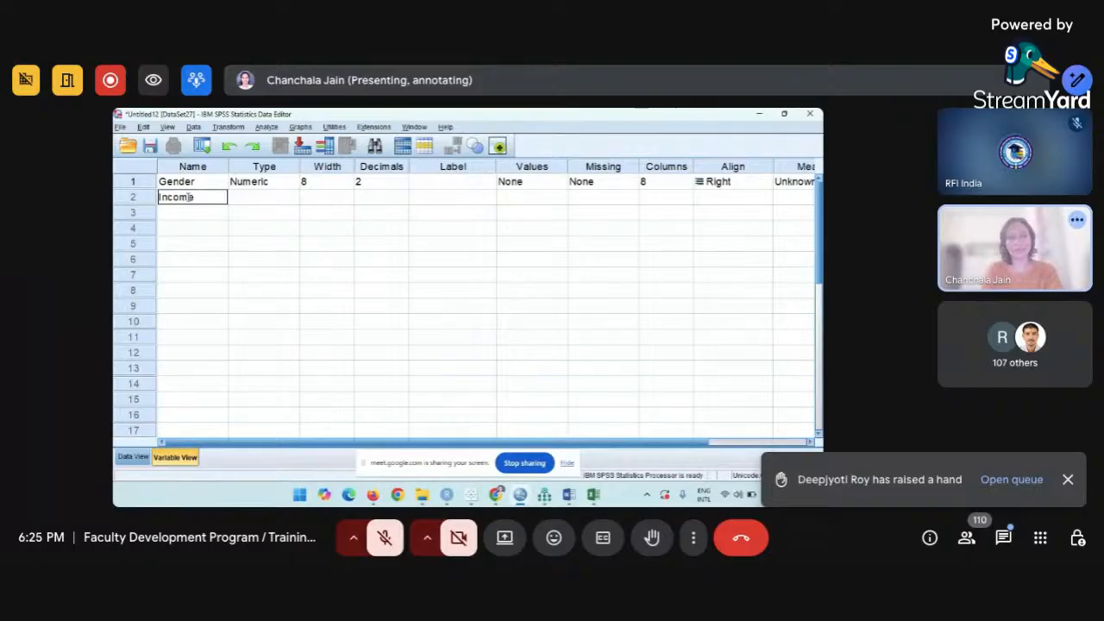
pyautogui.press('Return')
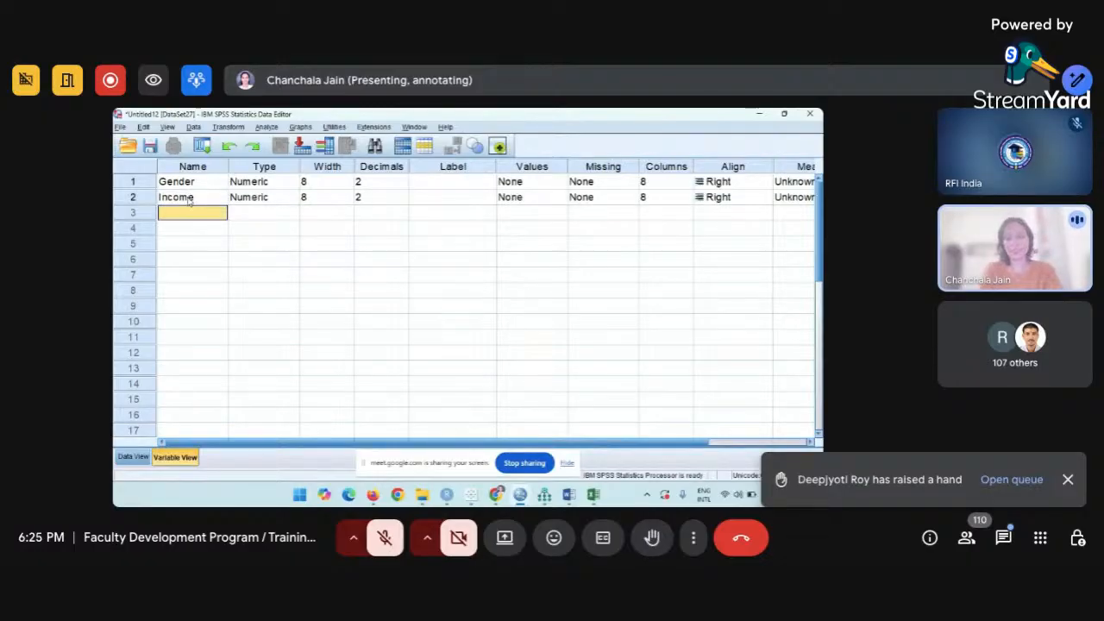
pyautogui.write('Age')
pyautogui.press('Return')
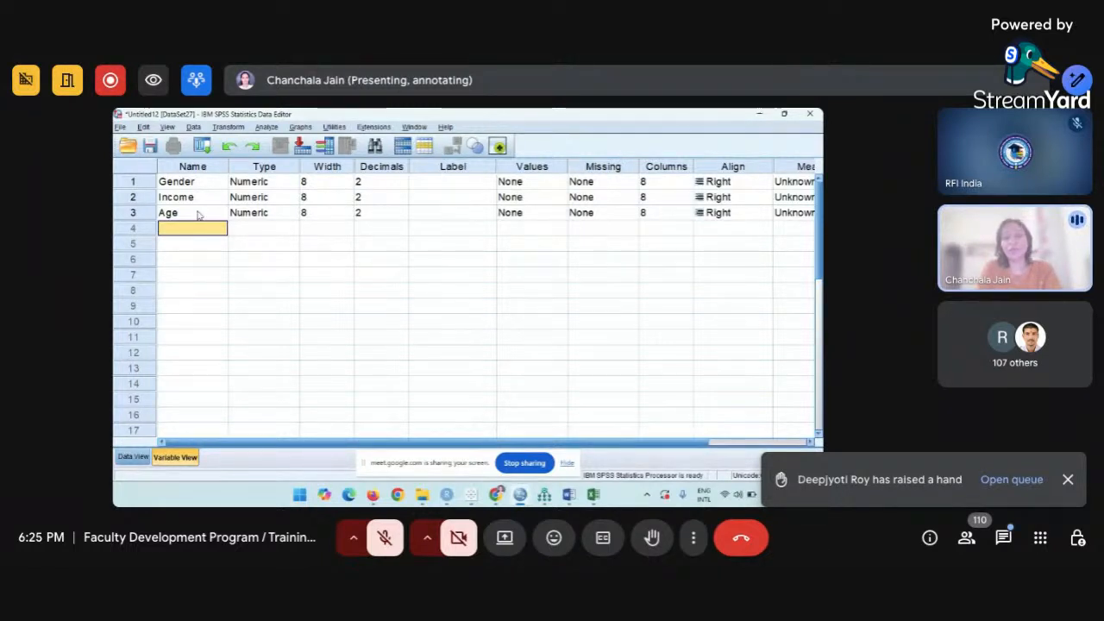
# Undo a stray edit to keep row 3 named Age, and type 1Age in row 4.
pyautogui.click(198, 214)
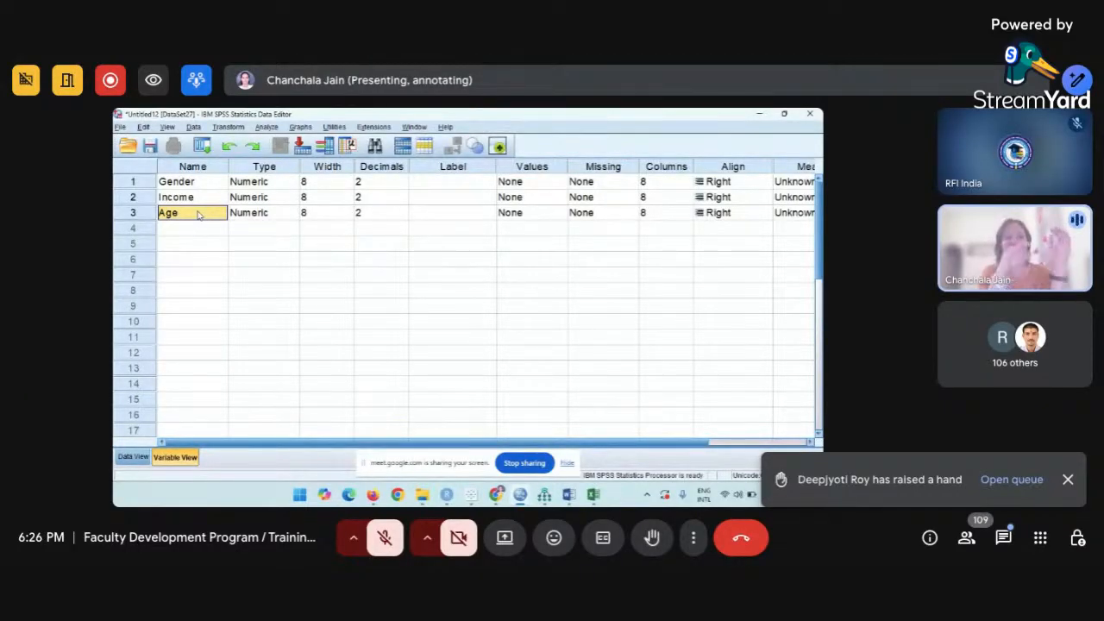
pyautogui.write('1A')
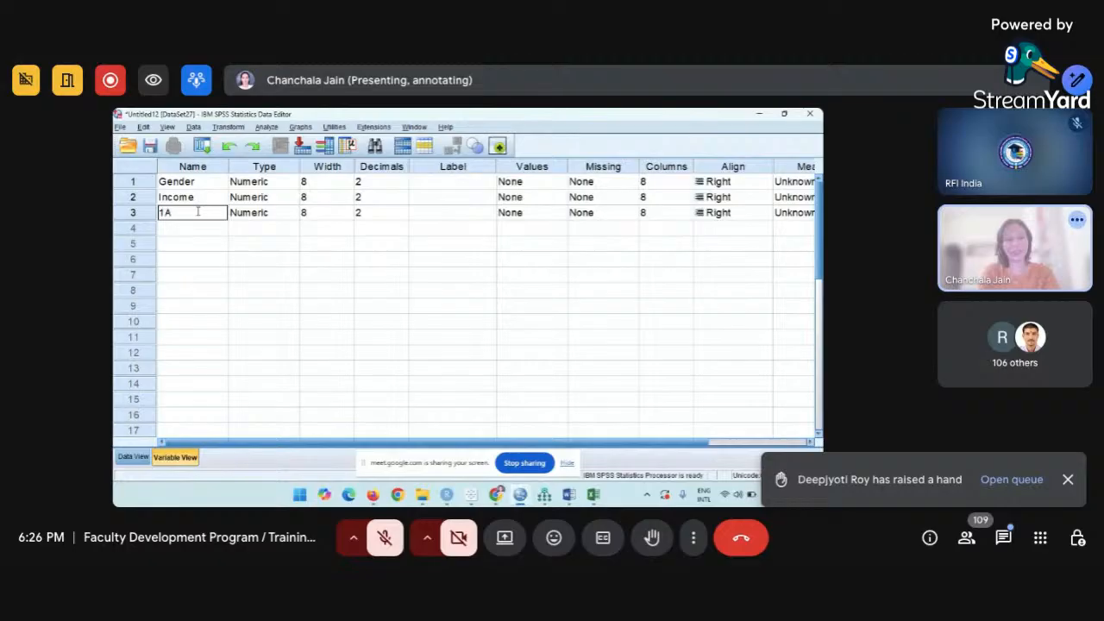
pyautogui.press('BackSpace')
pyautogui.press('BackSpace')
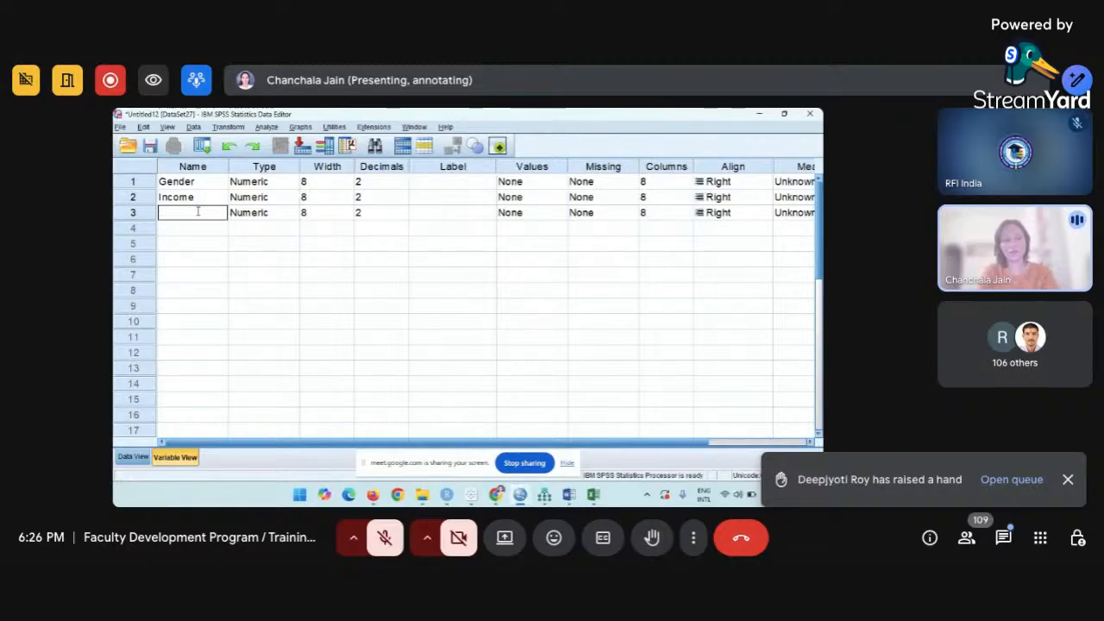
pyautogui.press('Return')
pyautogui.click(202, 227)
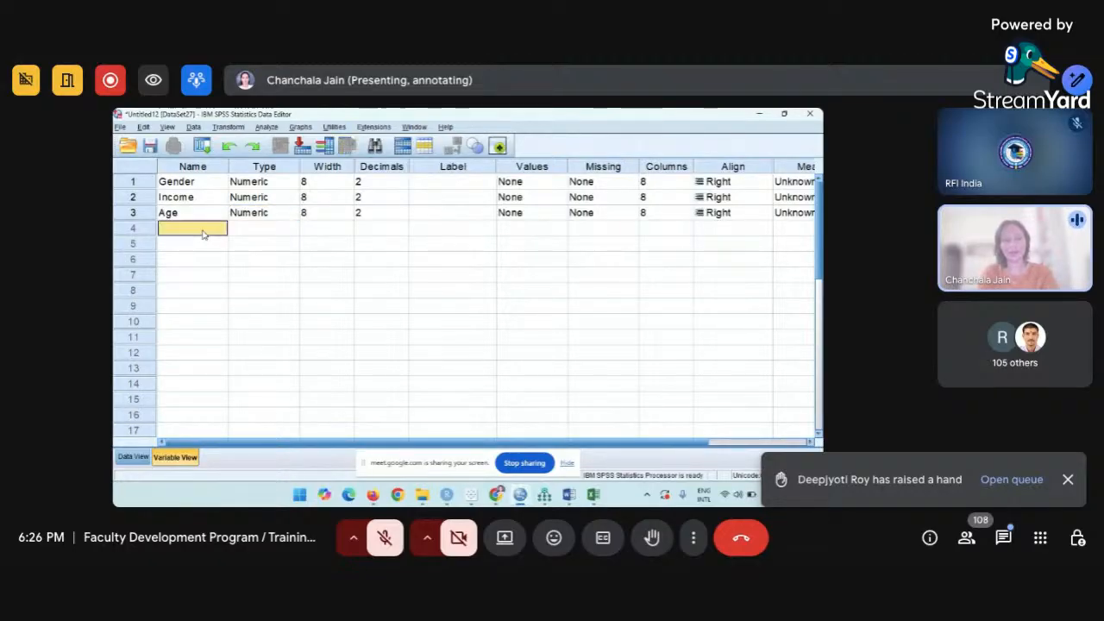
pyautogui.write('1Age')
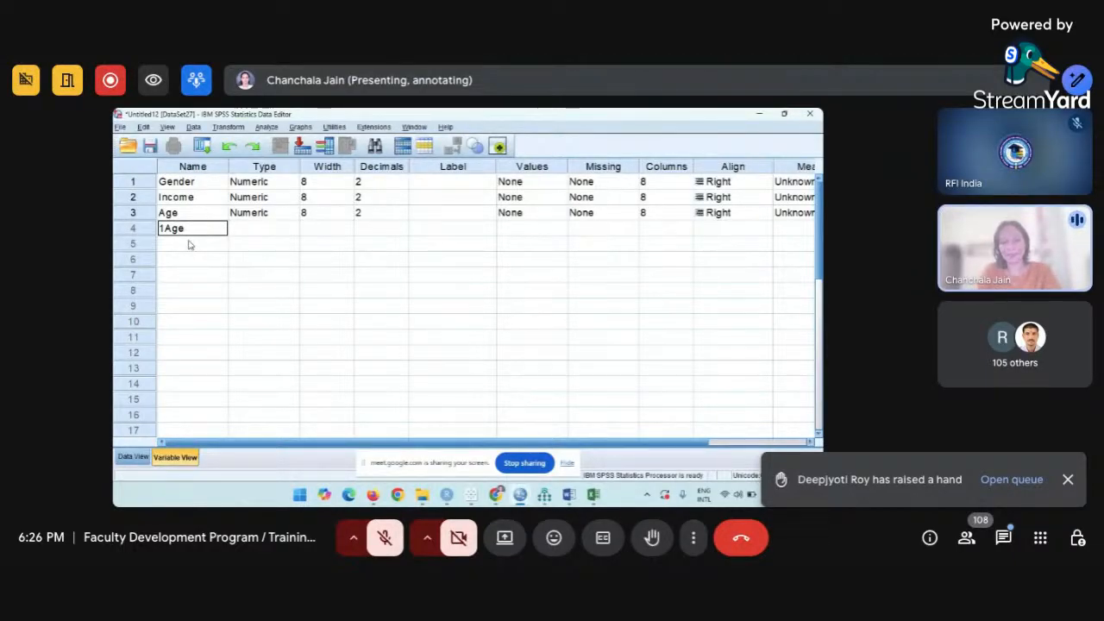
pyautogui.press('Tab')
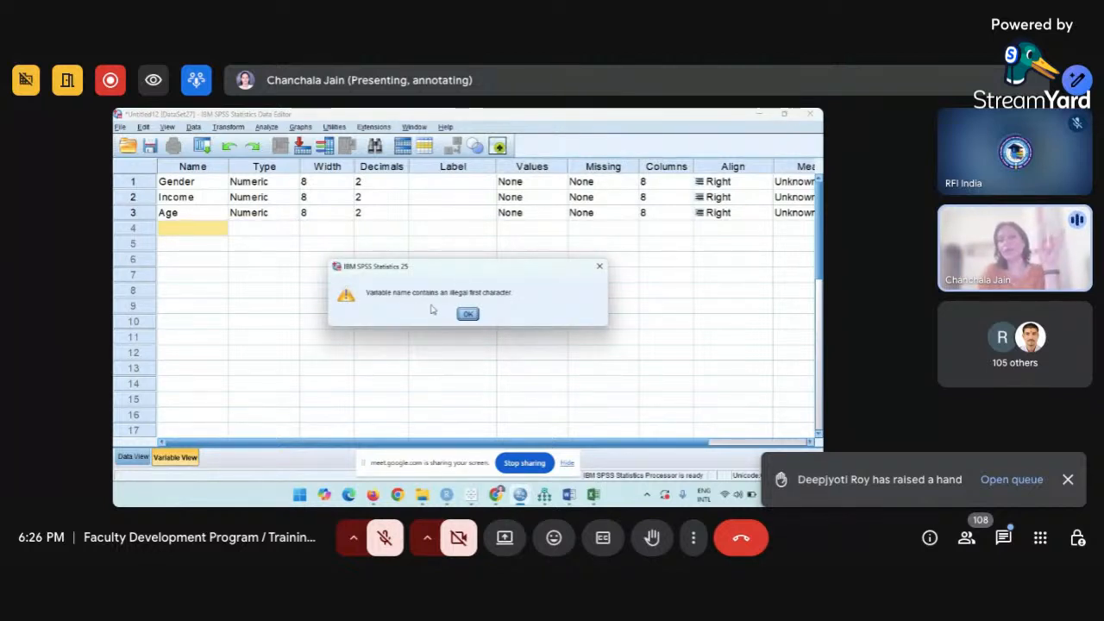
pyautogui.click(600, 266)
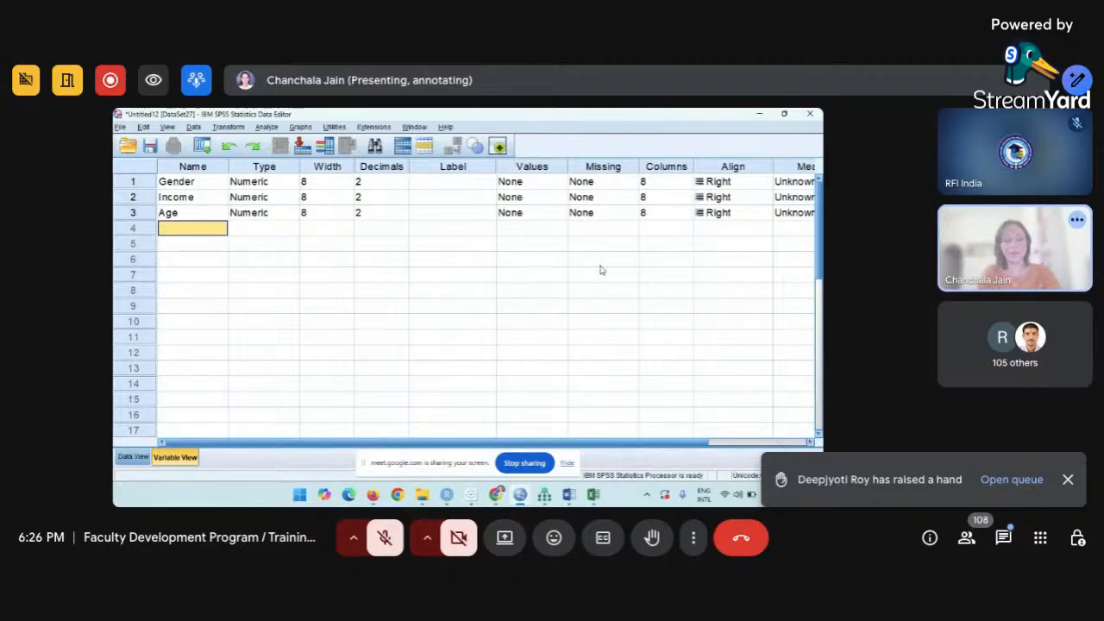
pyautogui.write('8age')
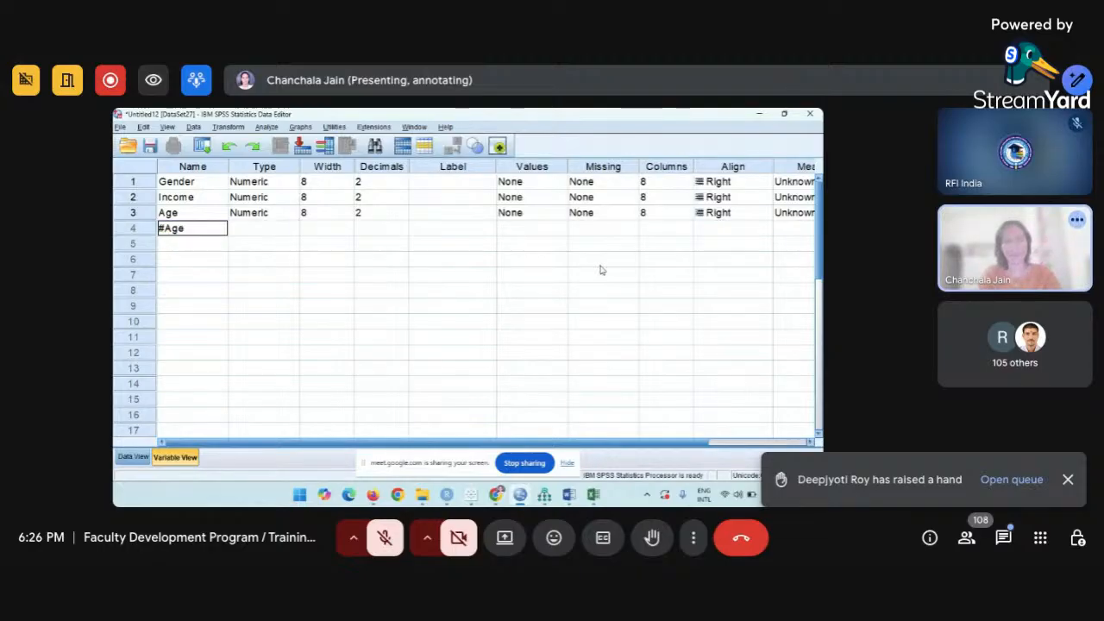
pyautogui.press('Return')
pyautogui.press('Return')
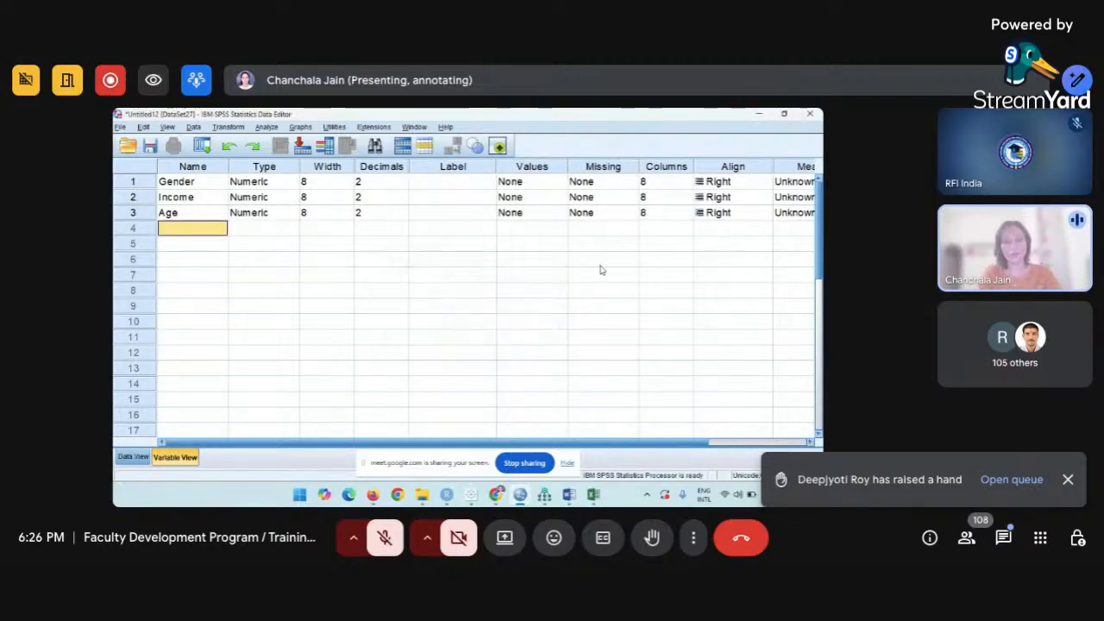
pyautogui.write('$')
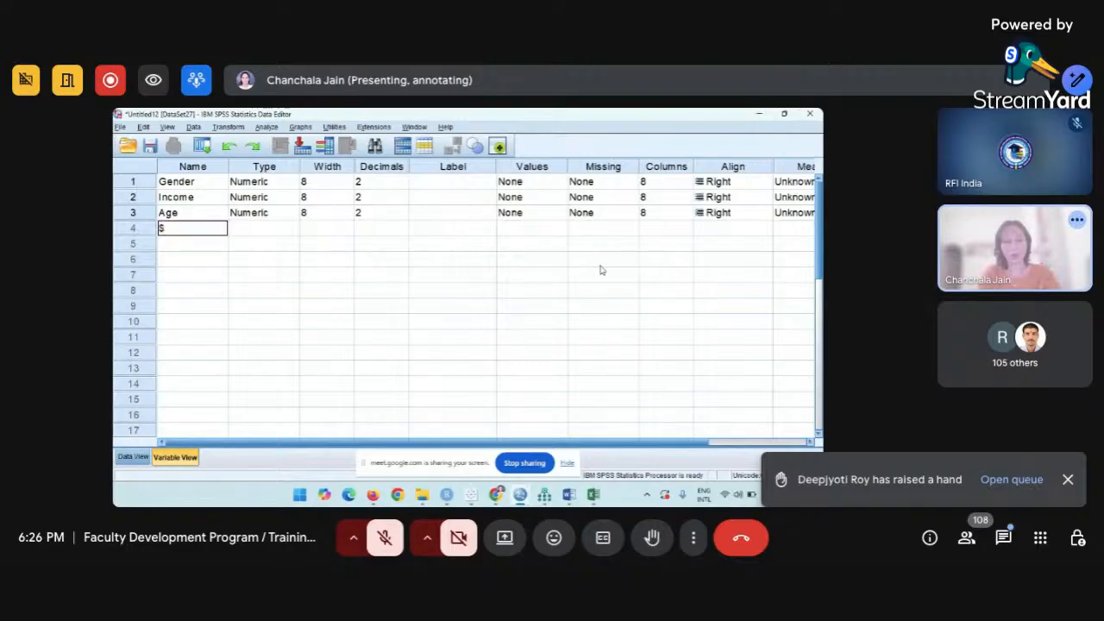
pyautogui.write('Age')
pyautogui.press('Return')
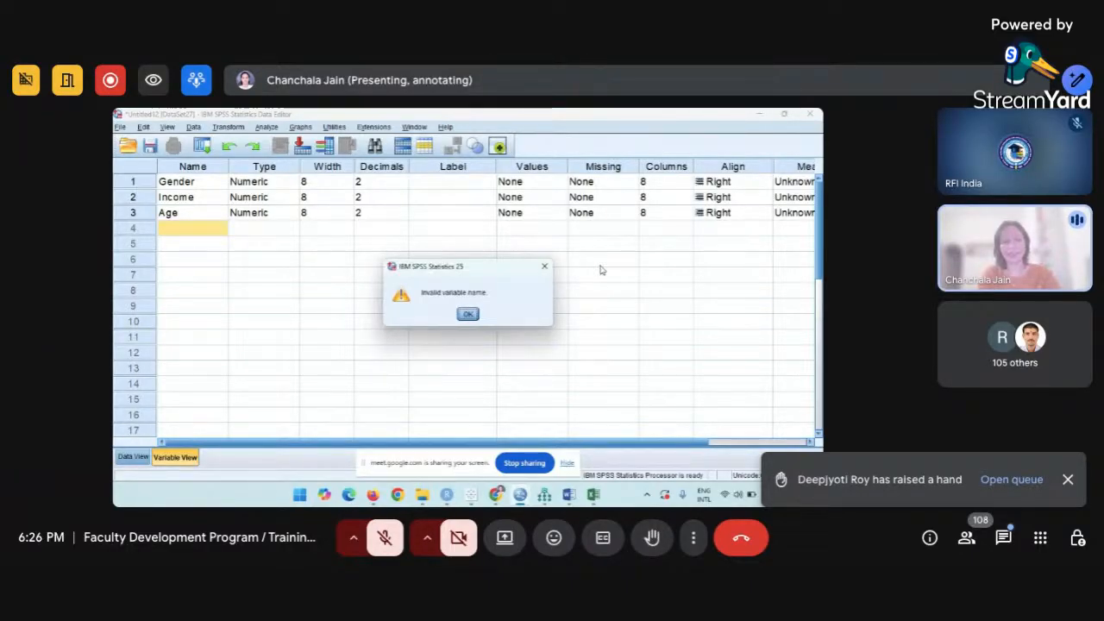
pyautogui.press('Return')
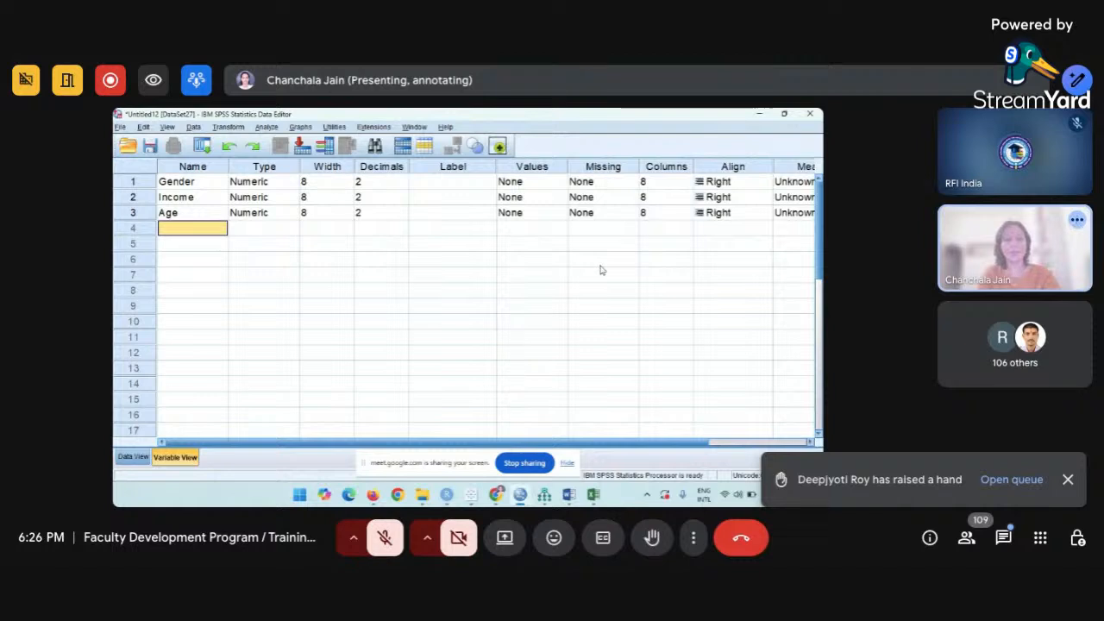
pyautogui.write('@Age')
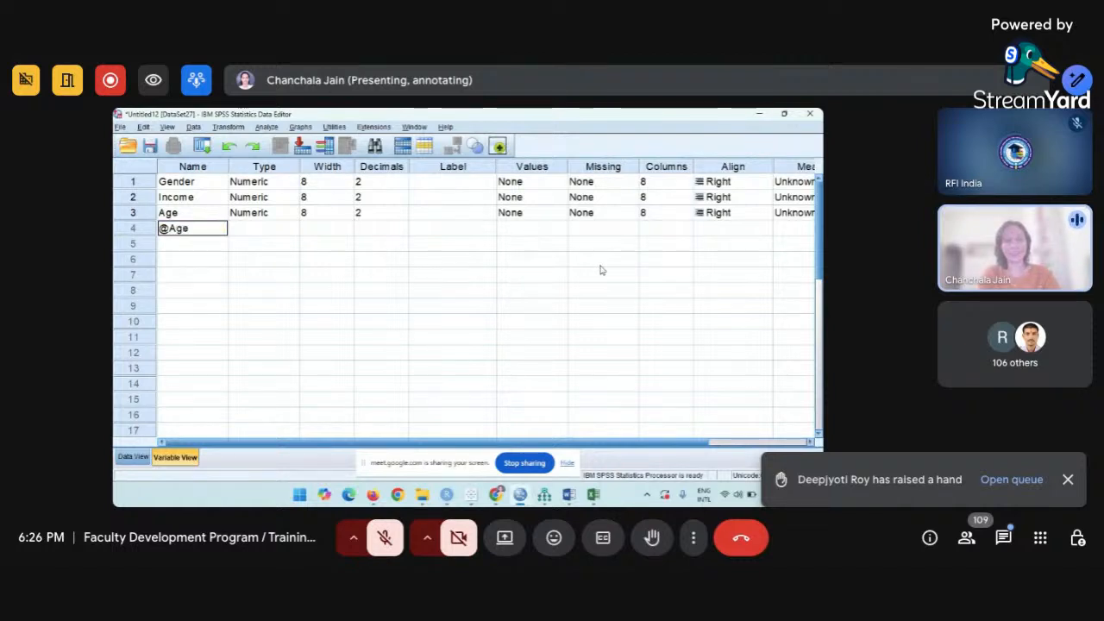
pyautogui.press('Return')
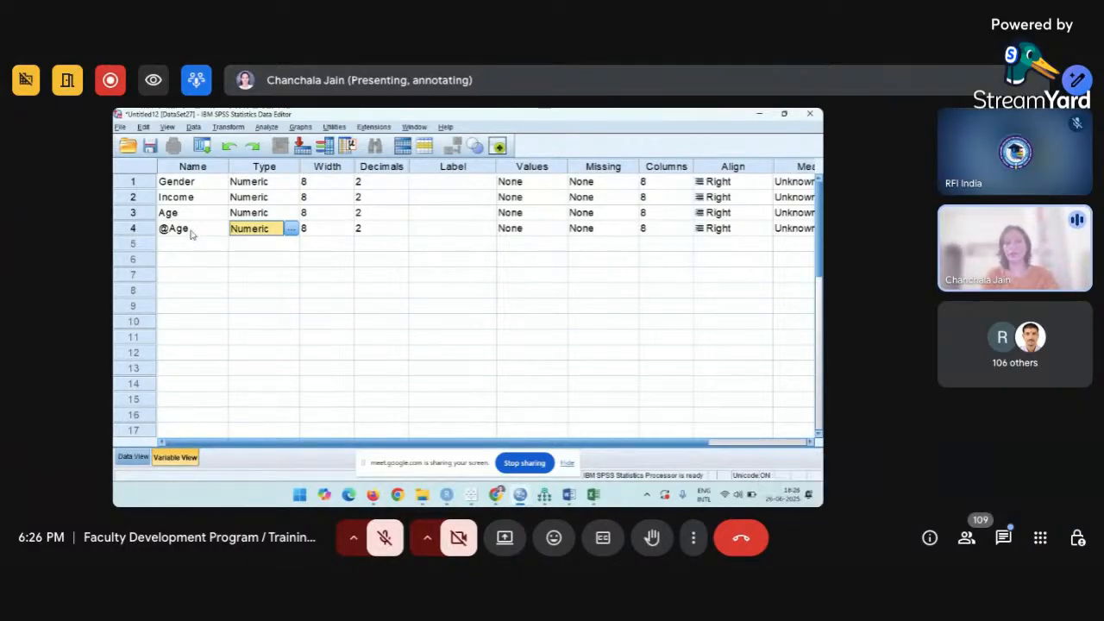
pyautogui.click(191, 232)
pyautogui.write('A')
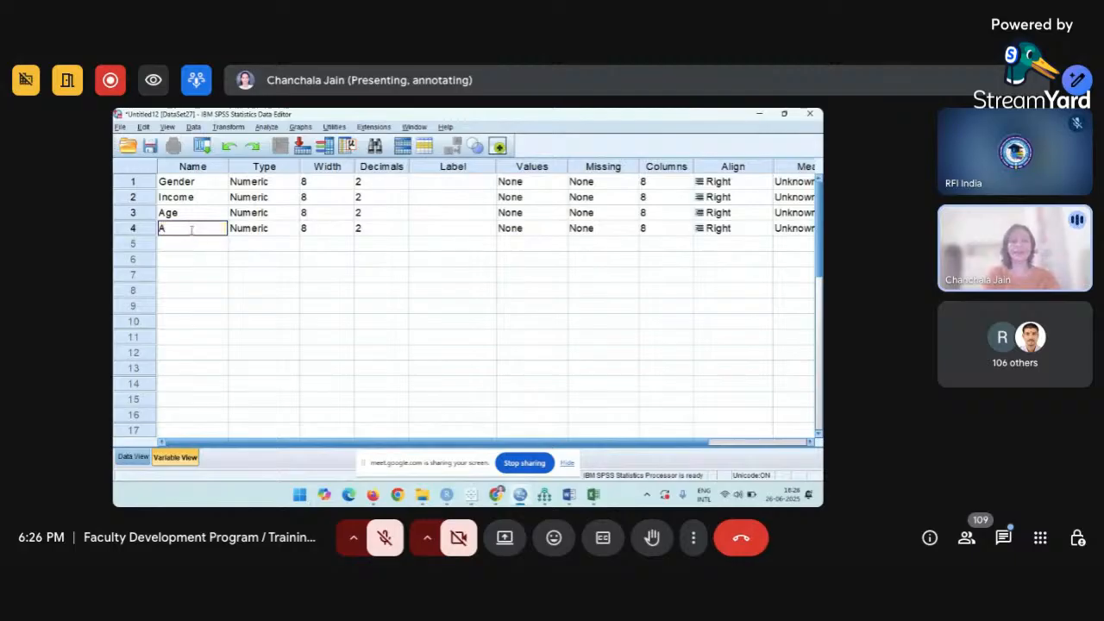
pyautogui.write('ge')
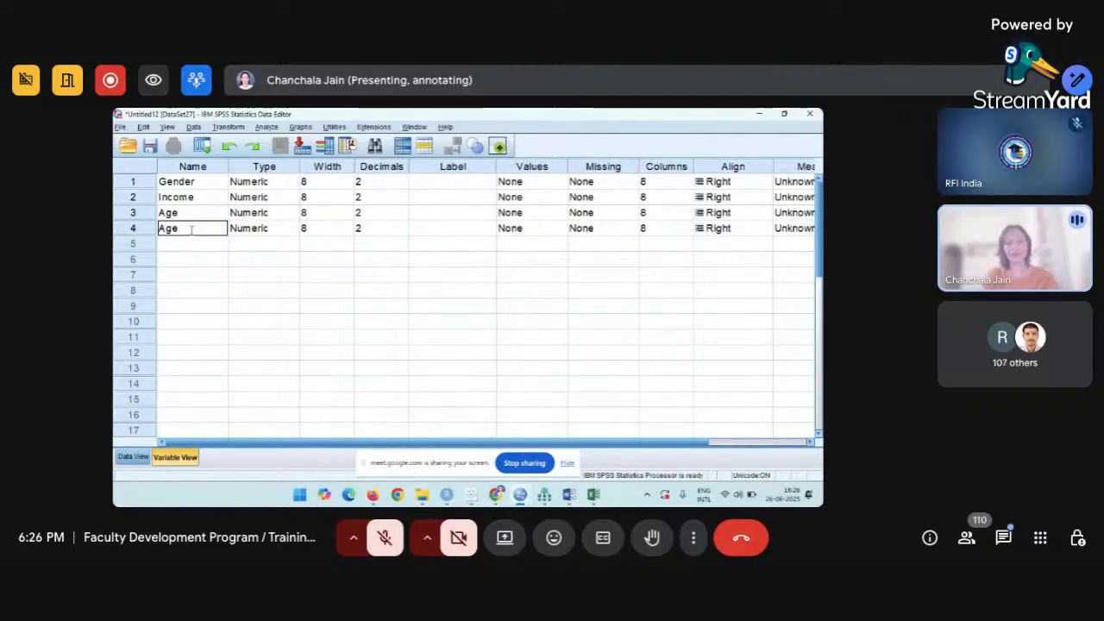
pyautogui.write(' of Par')
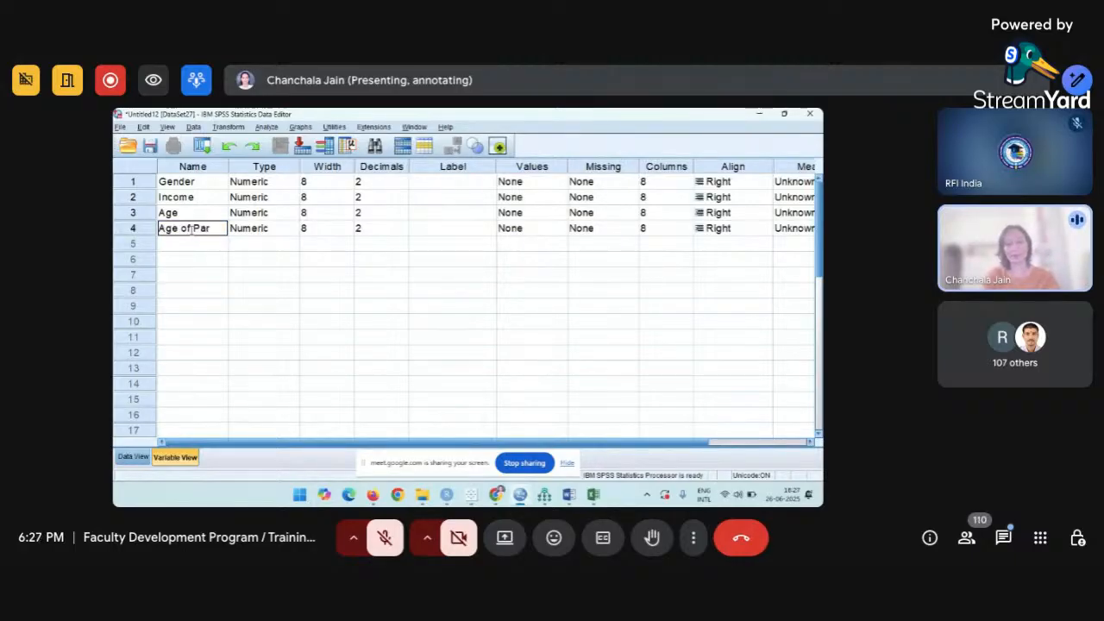
pyautogui.write('ticipa')
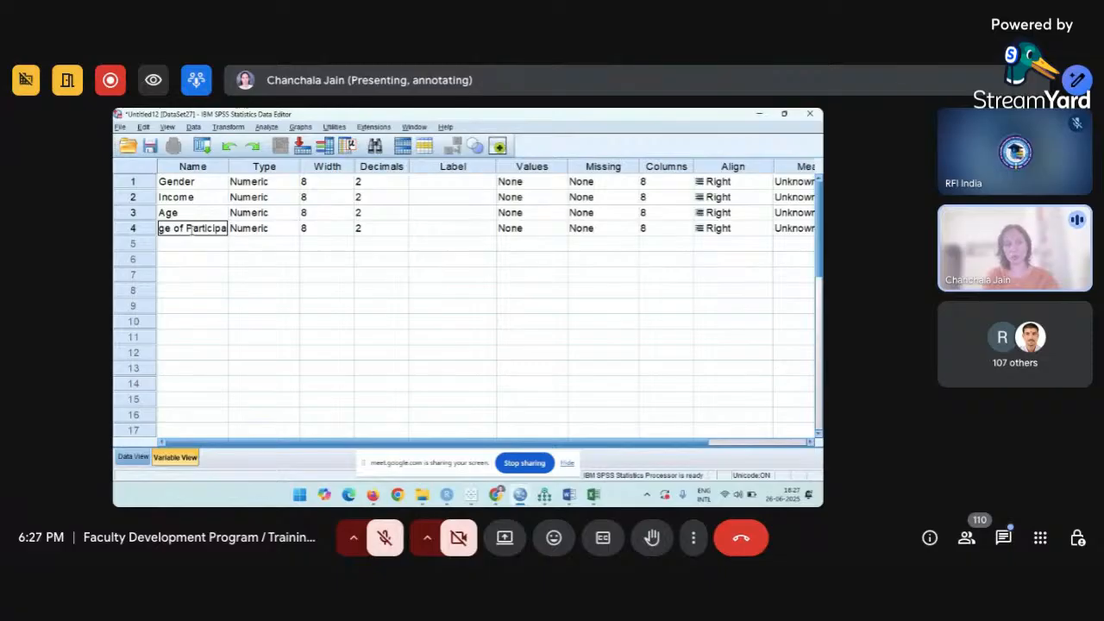
pyautogui.write('nt')
pyautogui.press('Tab')
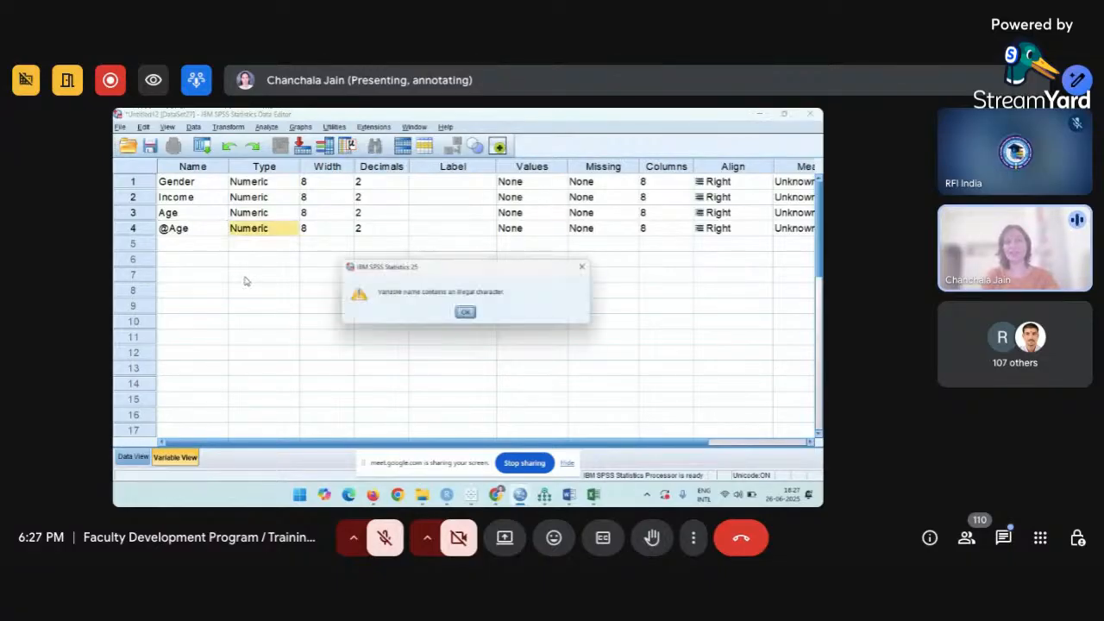
pyautogui.click(466, 313)
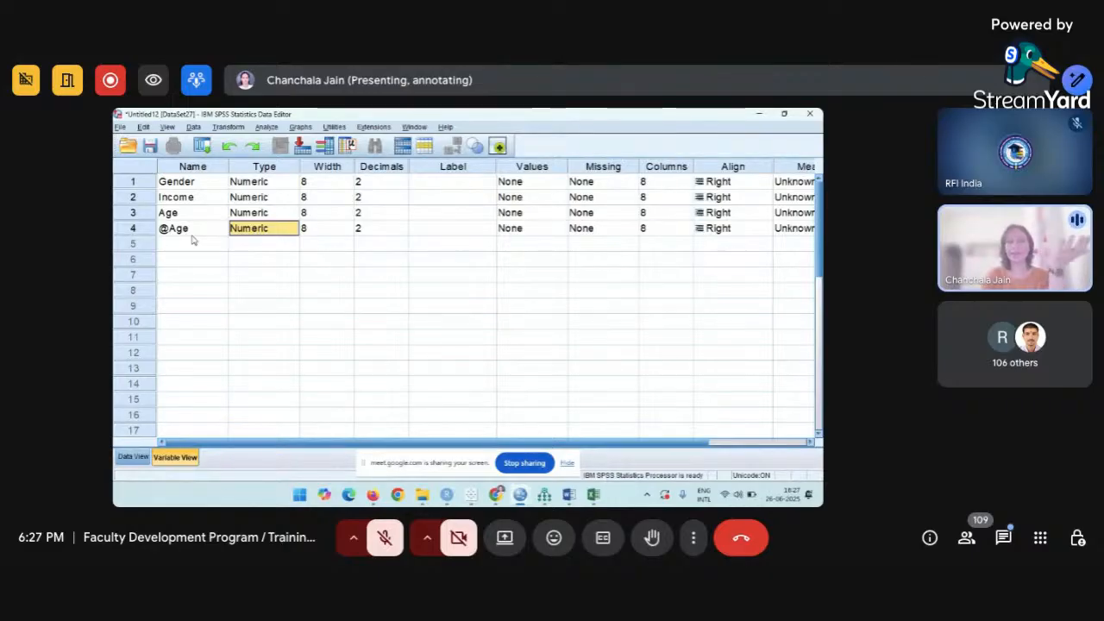
pyautogui.press('Left')
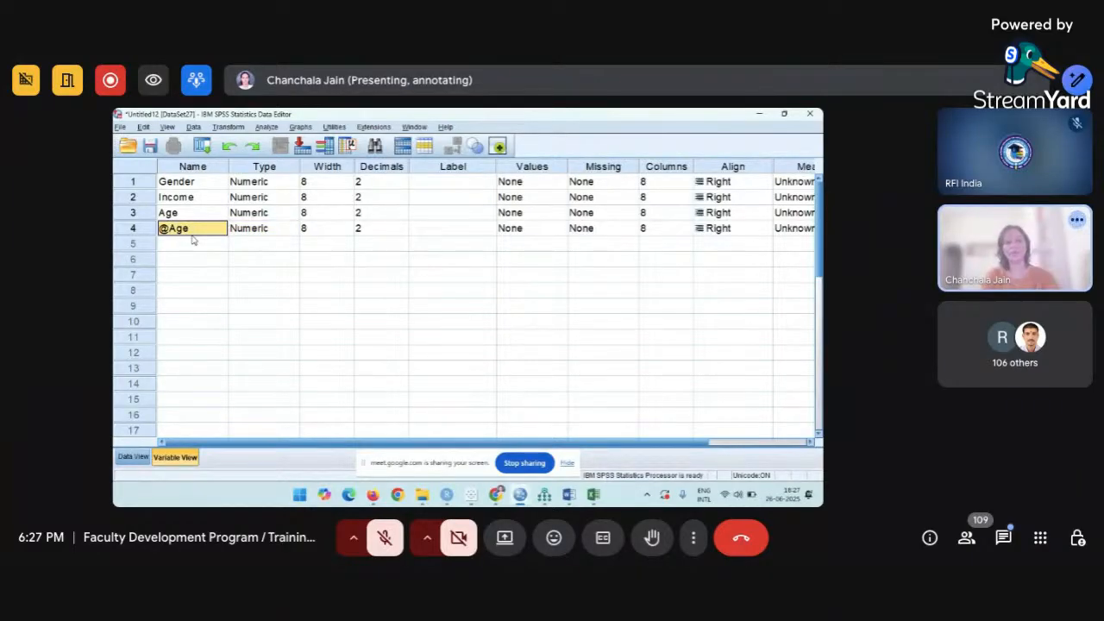
# Rename the fourth variable Age_of_Participant, then clear that row to delete it.
pyautogui.write('Age_of')
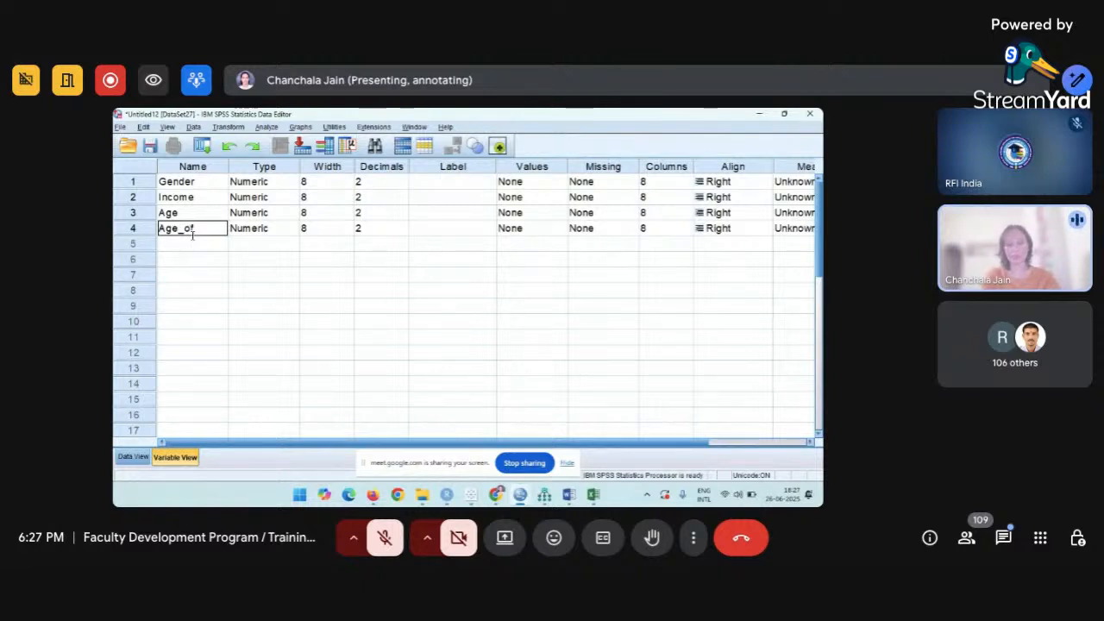
pyautogui.write('_')
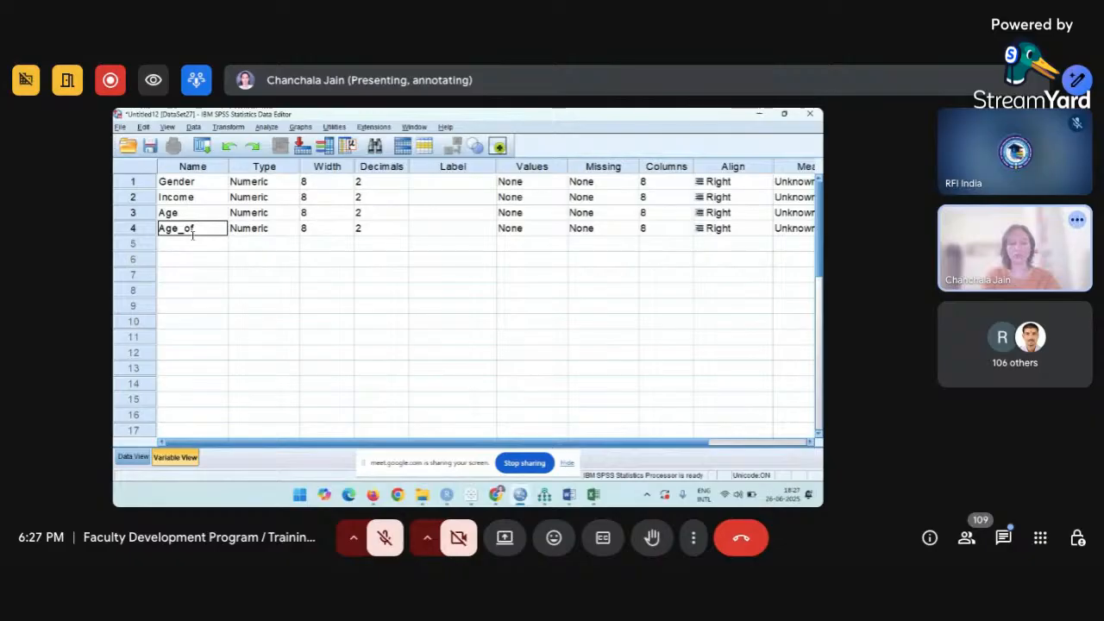
pyautogui.write('S')
pyautogui.write('Part')
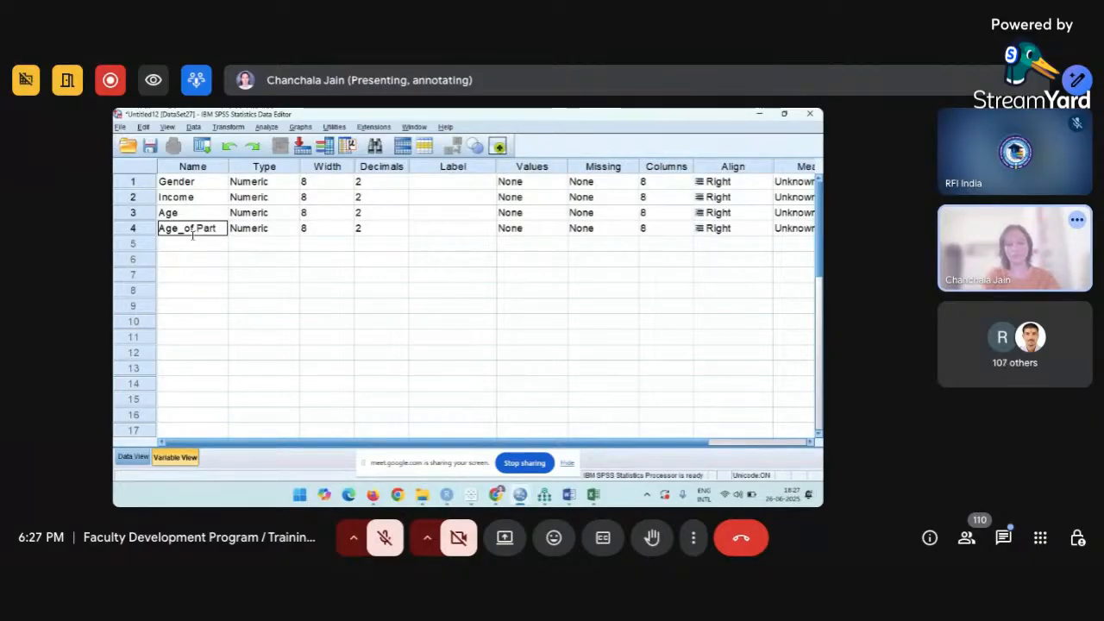
pyautogui.write('icipant')
pyautogui.press('Tab')
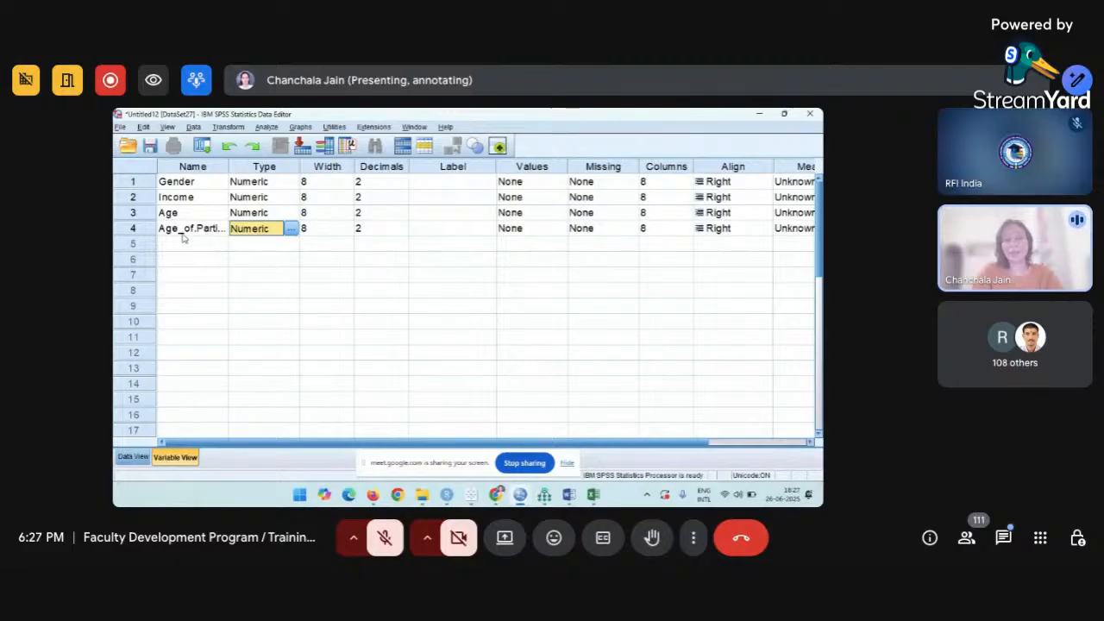
pyautogui.click(149, 234)
pyautogui.rightClick(149, 236)
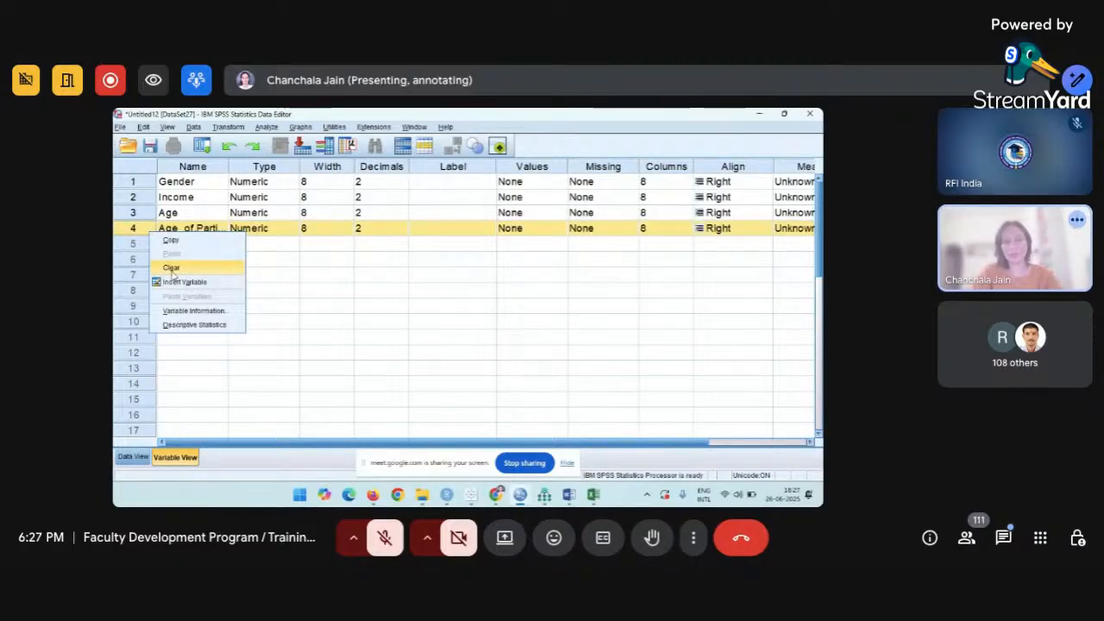
pyautogui.click(171, 268)
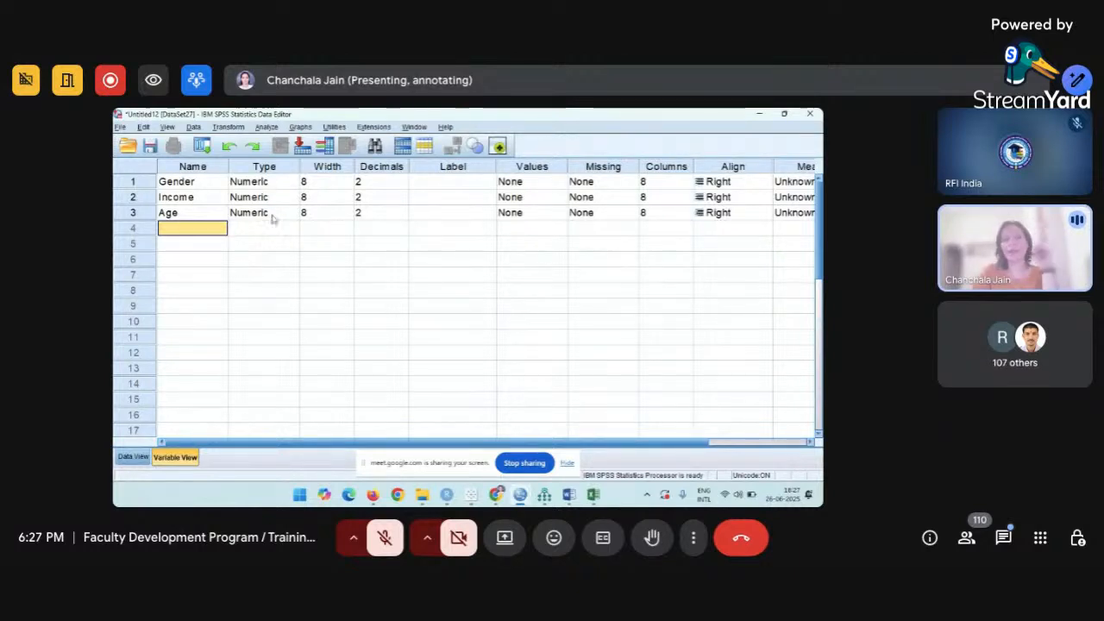
# Add a fourth variable called Name and set its type to String.
pyautogui.write('N')
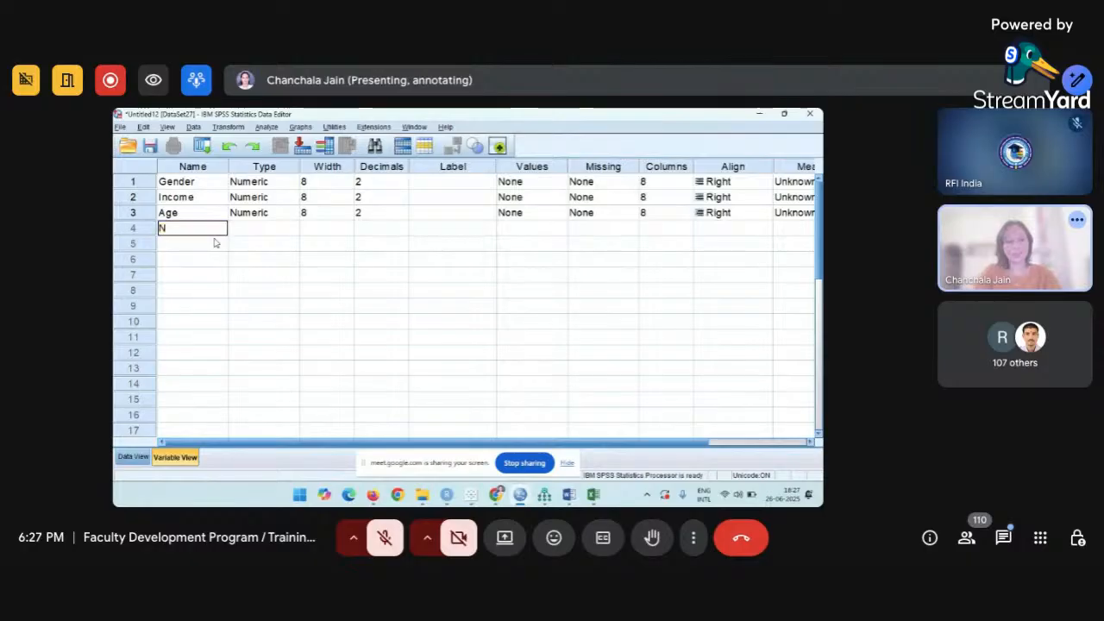
pyautogui.write('ame')
pyautogui.press('Tab')
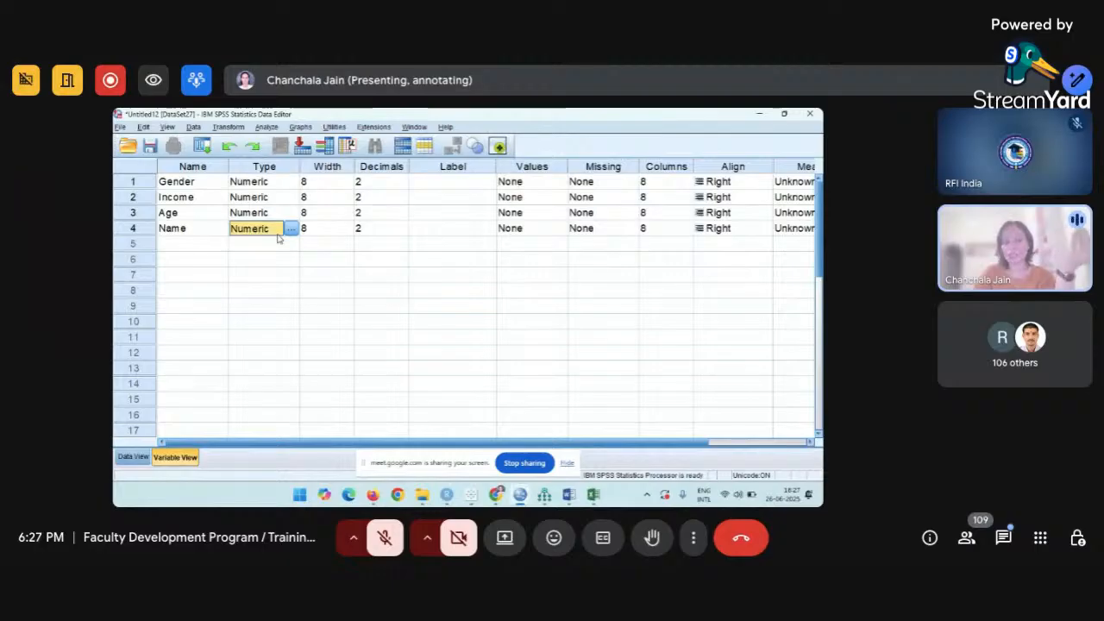
pyautogui.click(291, 229)
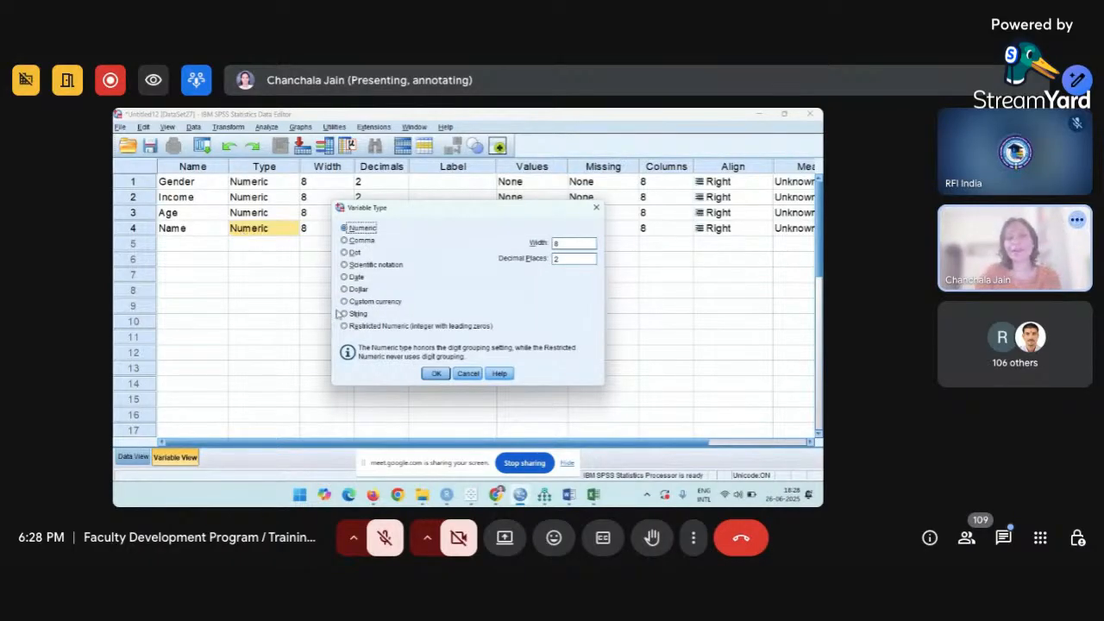
pyautogui.click(345, 316)
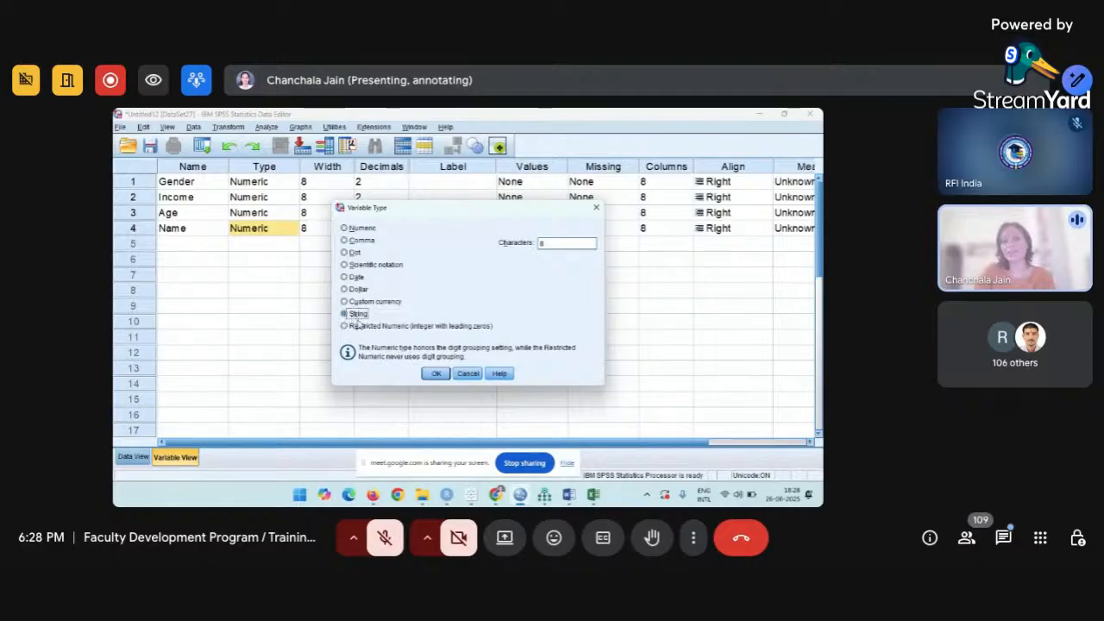
pyautogui.click(434, 375)
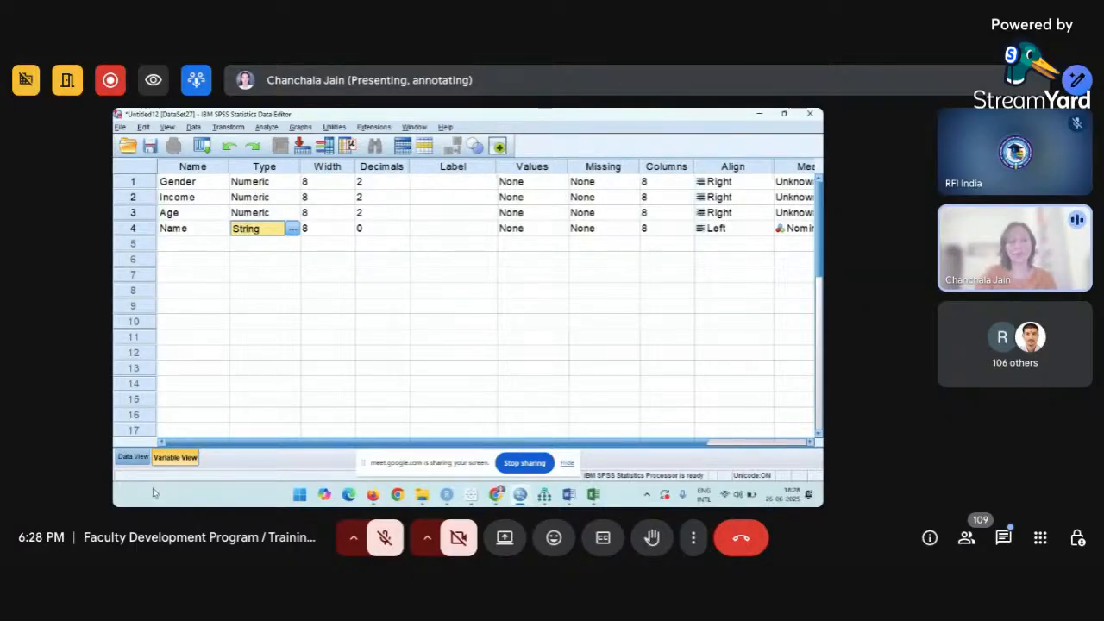
# In Data View, enter Gender codes 2, 1, 2, 2, 2, 1, 1, 2, 1, 2, 1 down rows 1–11.
pyautogui.click(135, 457)
pyautogui.click(204, 200)
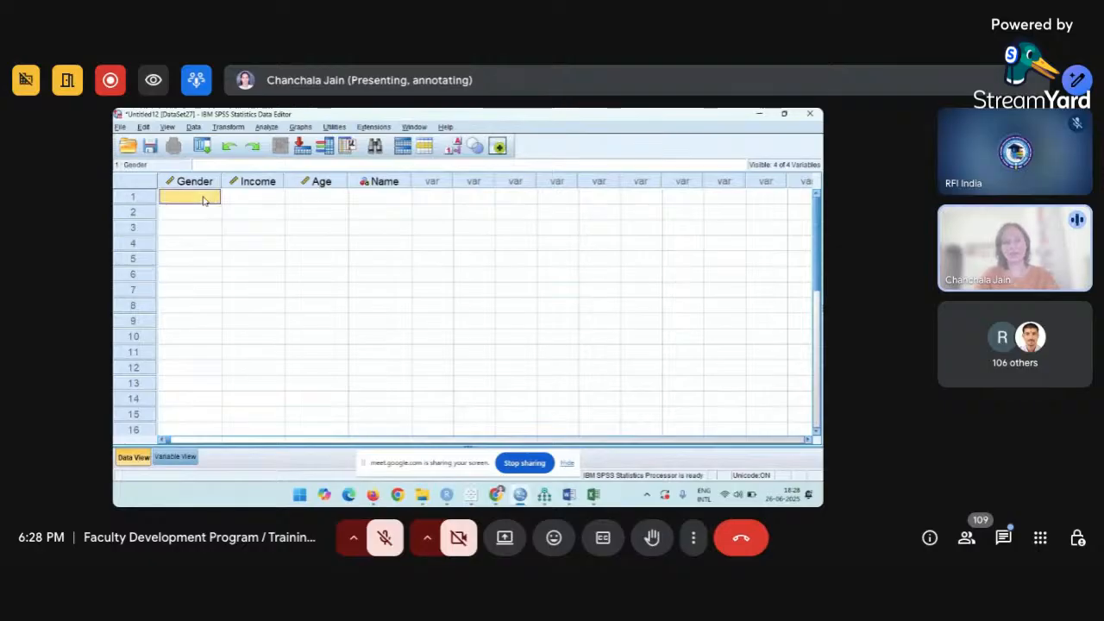
pyautogui.write('2')
pyautogui.press('Return')
pyautogui.write('1')
pyautogui.press('Return')
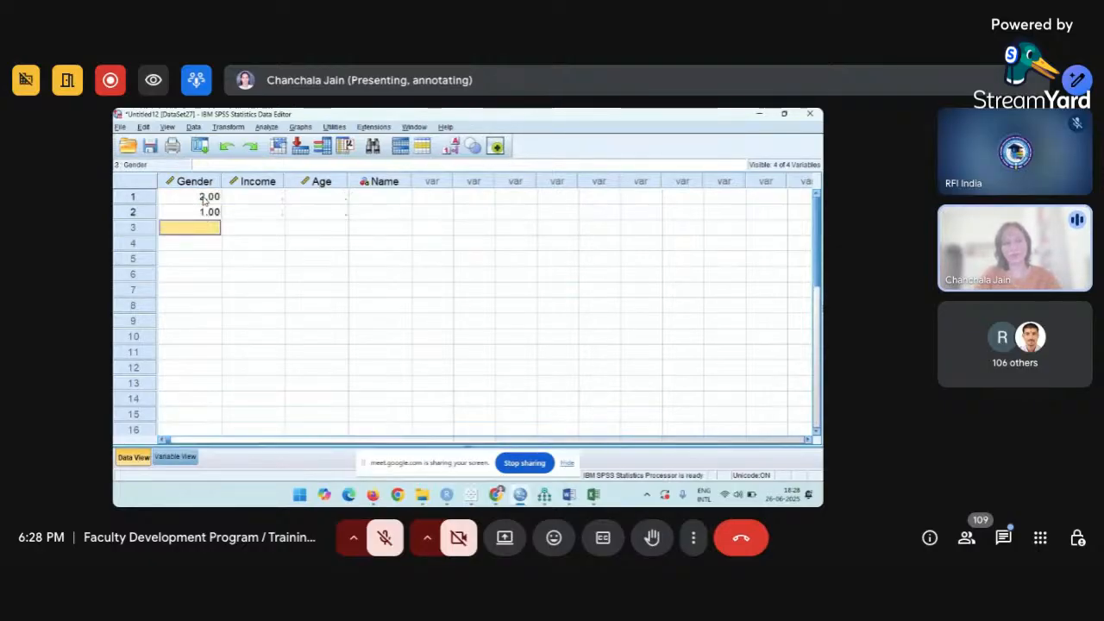
pyautogui.write('2 2 2 1 1 ')
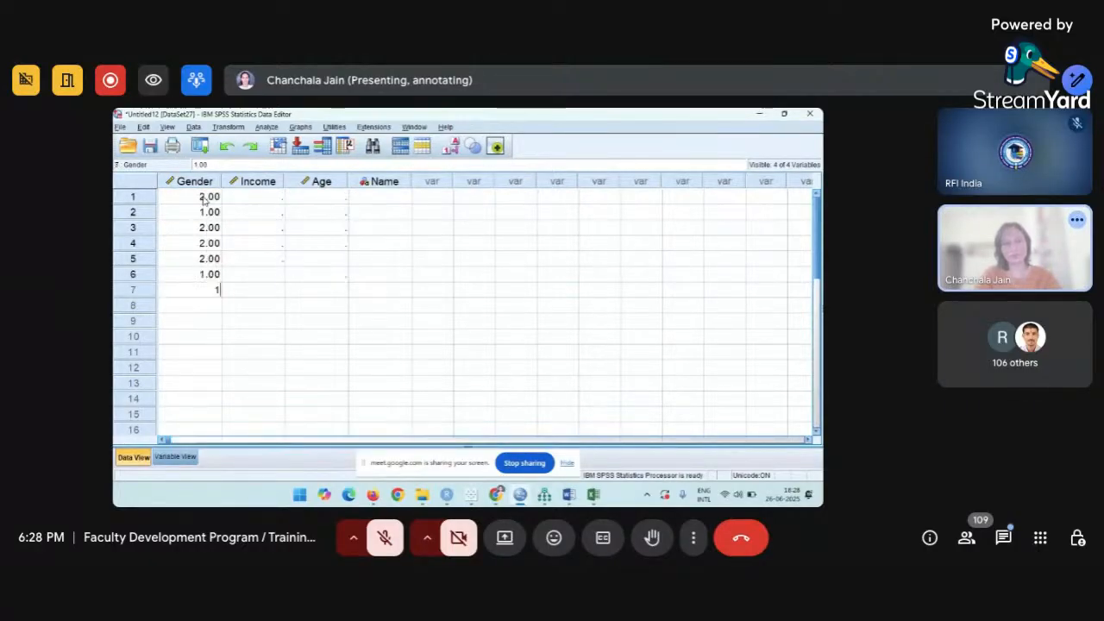
pyautogui.write('2')
pyautogui.press('Return')
pyautogui.write('1')
pyautogui.press('Return')
pyautogui.write('2')
pyautogui.press('Return')
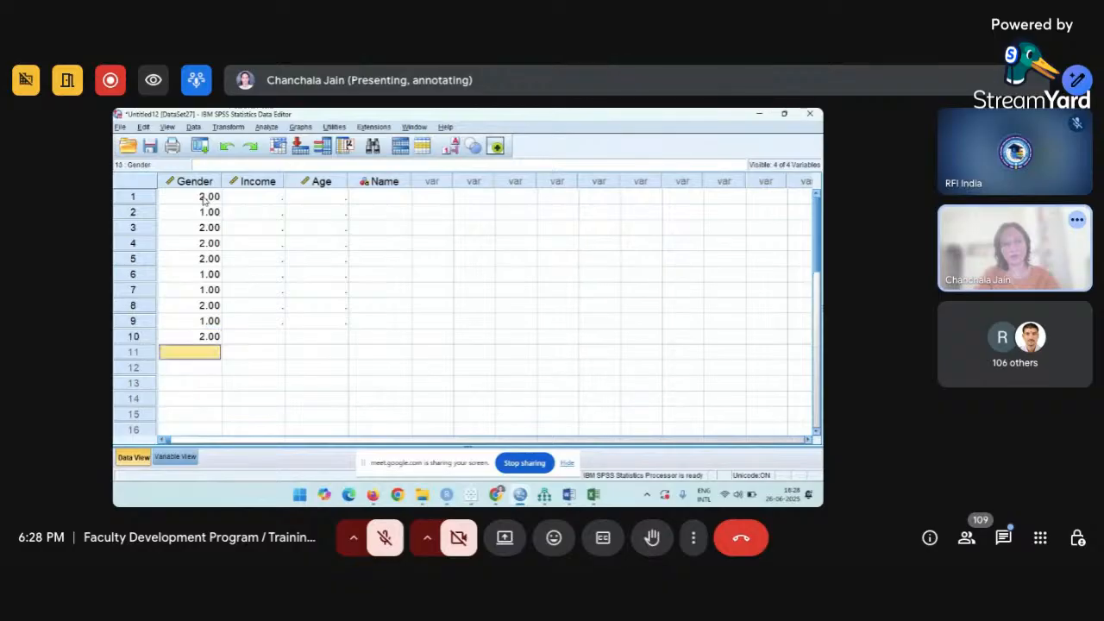
pyautogui.write('1')
pyautogui.press('Return')
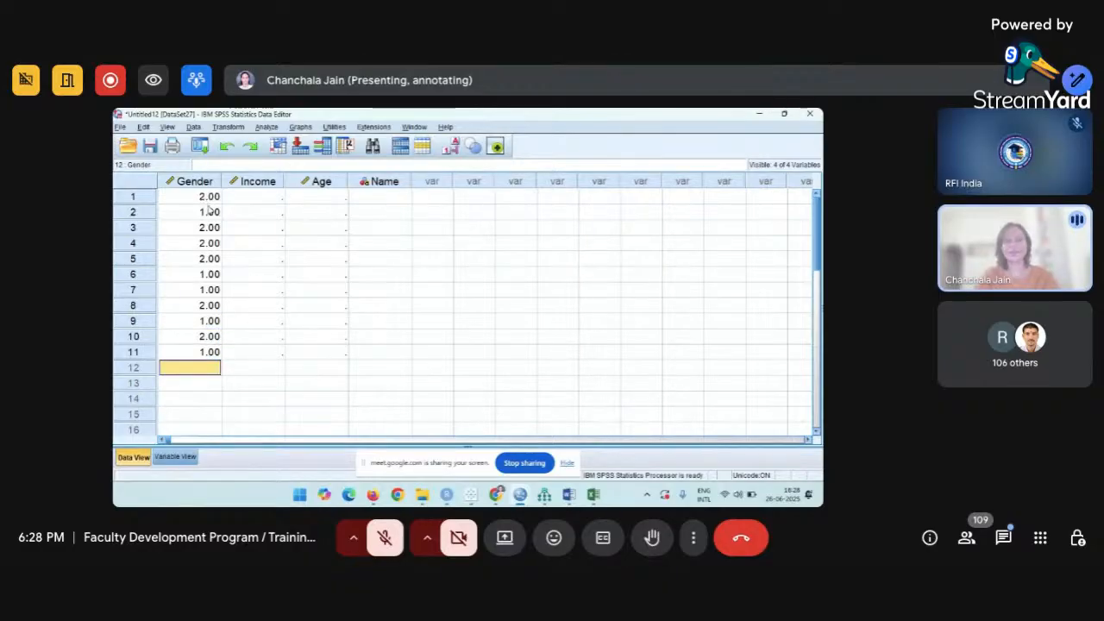
# Change Gender's decimals to 0 and confirm the codes show as 1 and 2 in Data View.
pyautogui.click(178, 457)
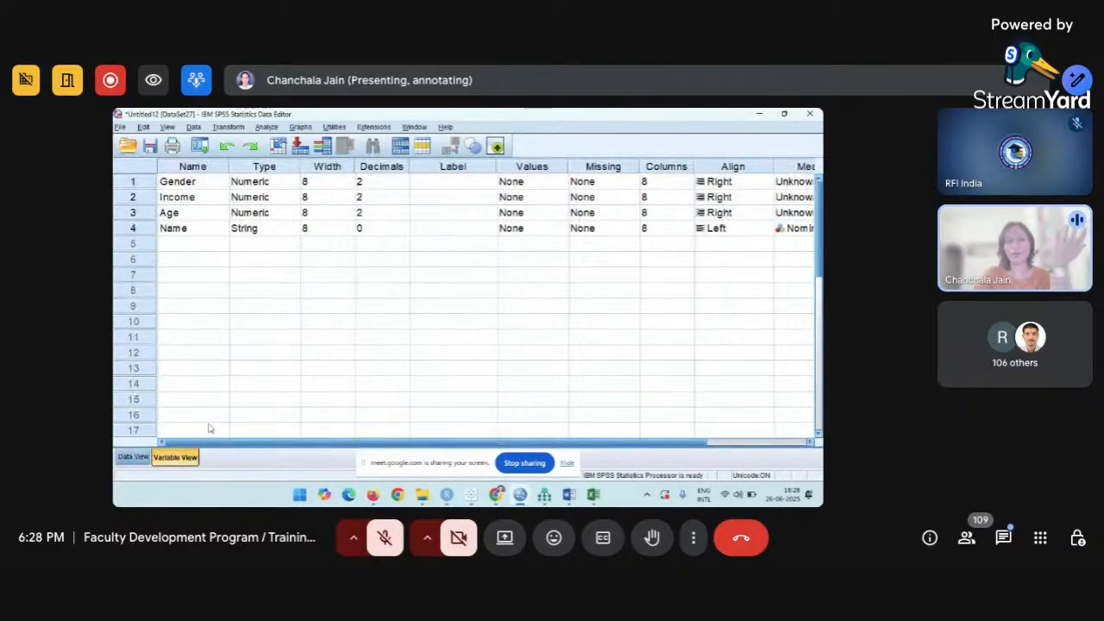
pyautogui.click(403, 185)
pyautogui.doubleClick(404, 185)
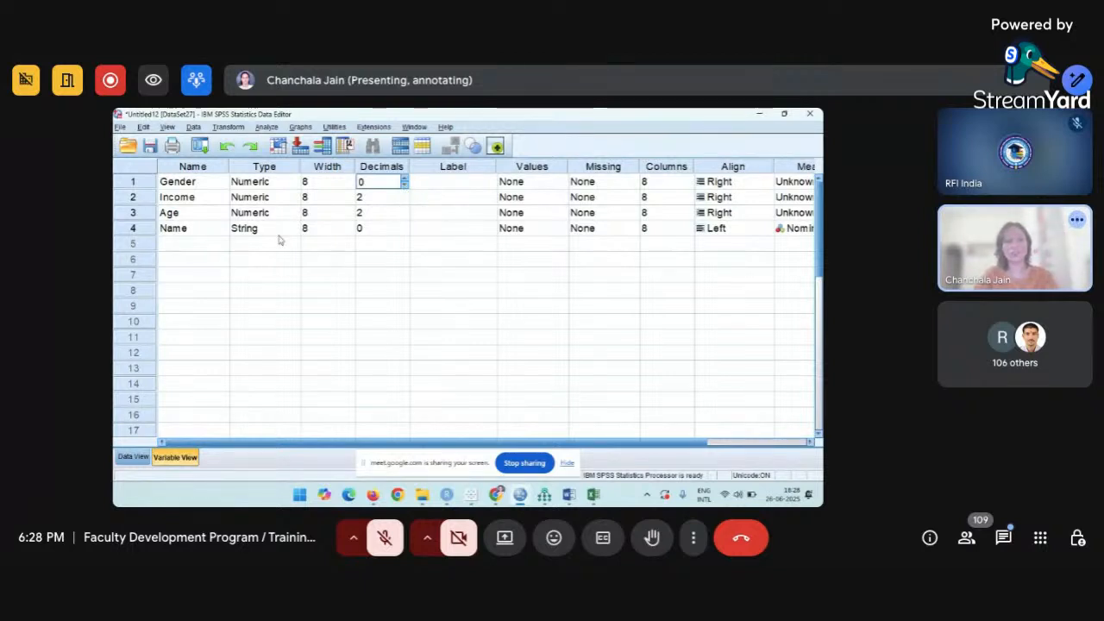
pyautogui.click(144, 459)
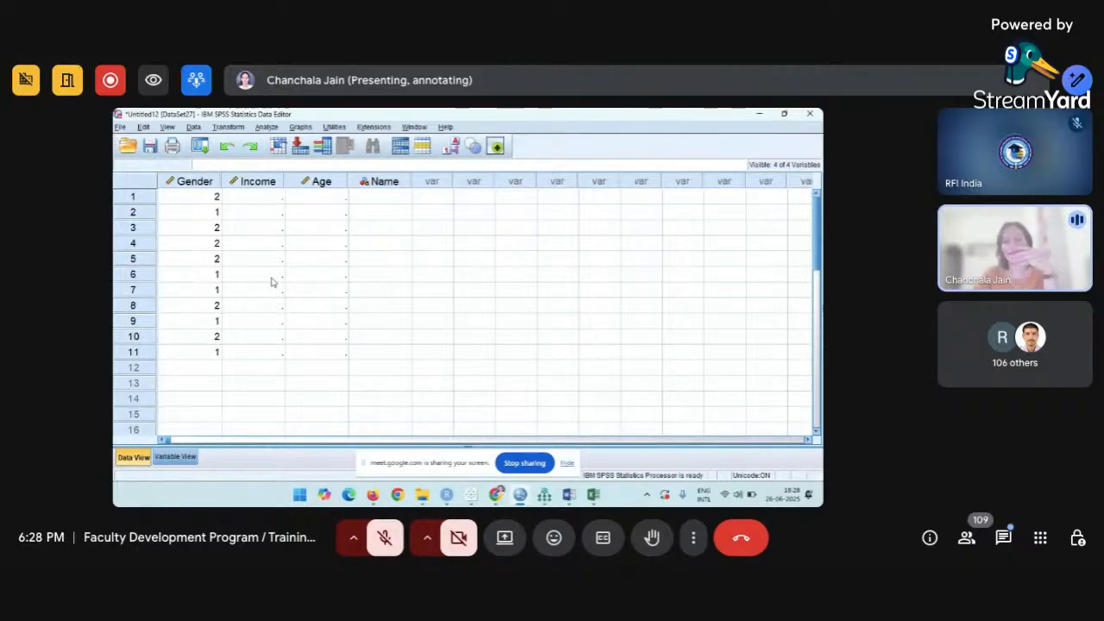
pyautogui.click(180, 457)
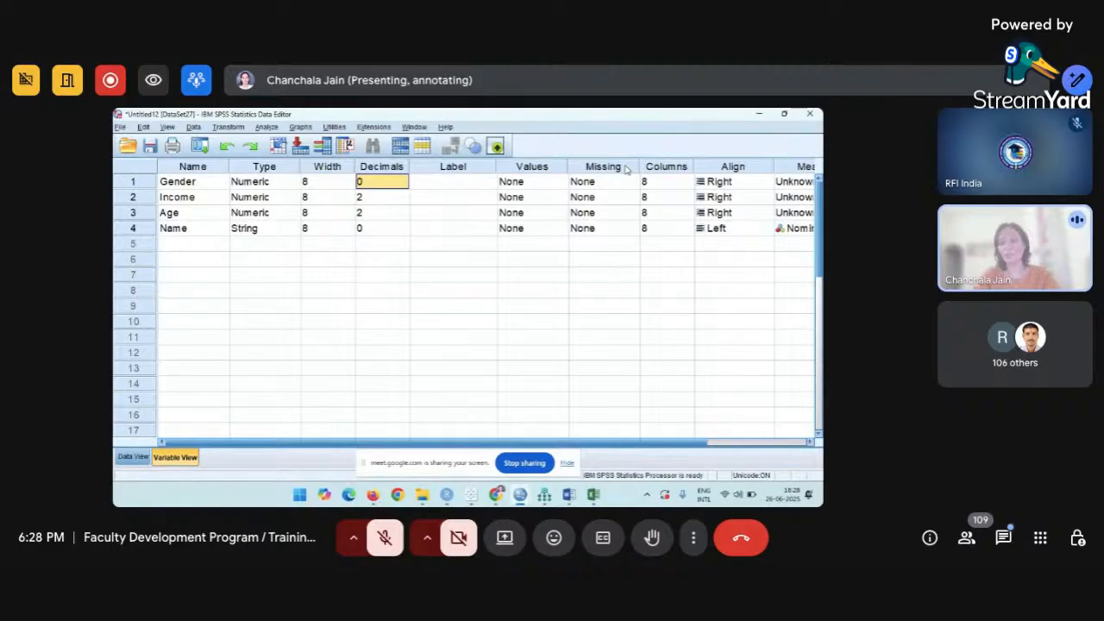
pyautogui.click(134, 457)
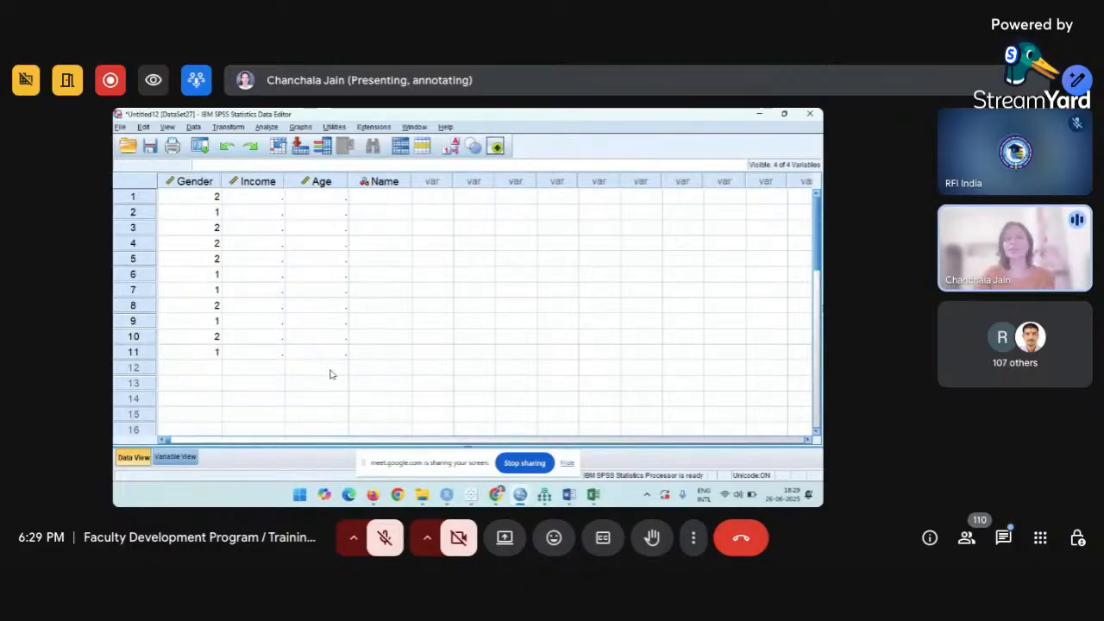
# Type Income values 67, 45, 74, 35, 75, 80, 90, 34, 86, 37, 72 into the Income column.
pyautogui.click(265, 198)
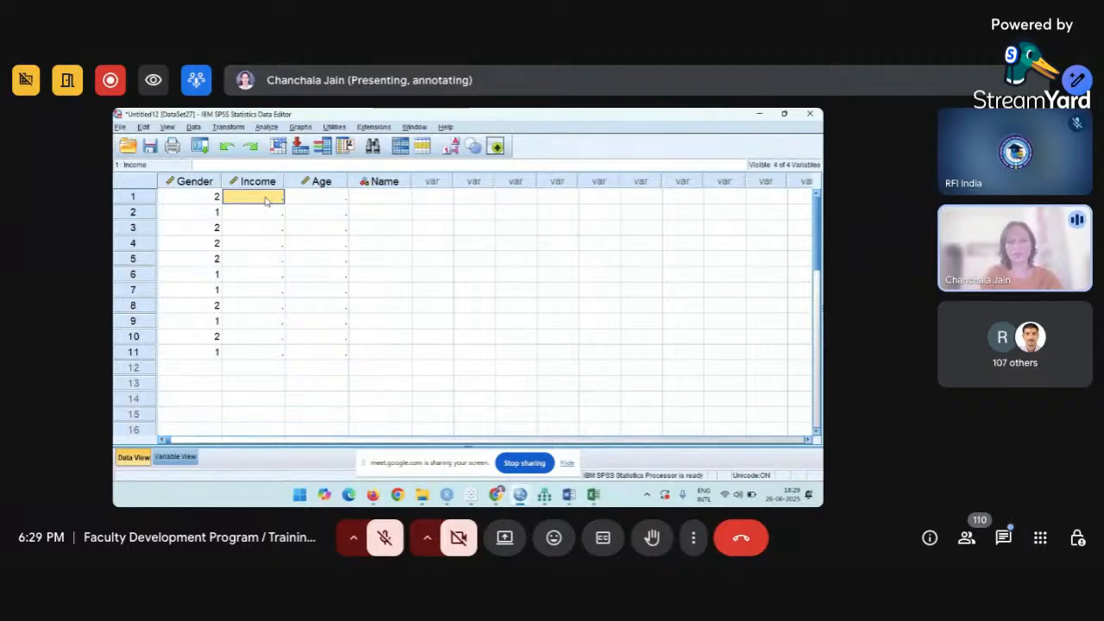
pyautogui.doubleClick(265, 198)
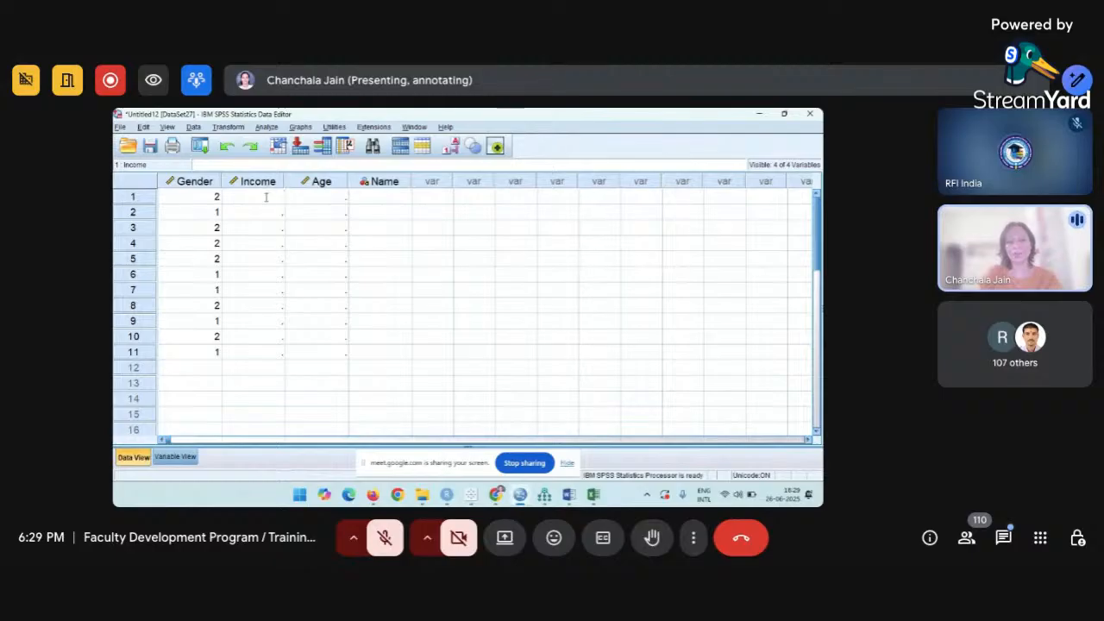
pyautogui.write('67')
pyautogui.press('Return')
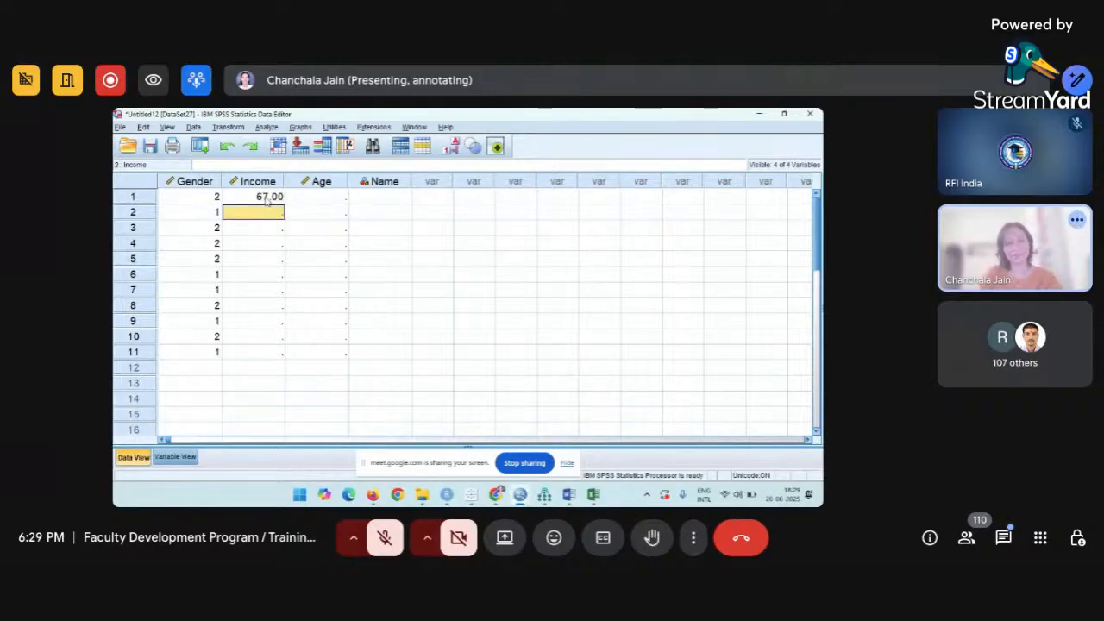
pyautogui.write('4')
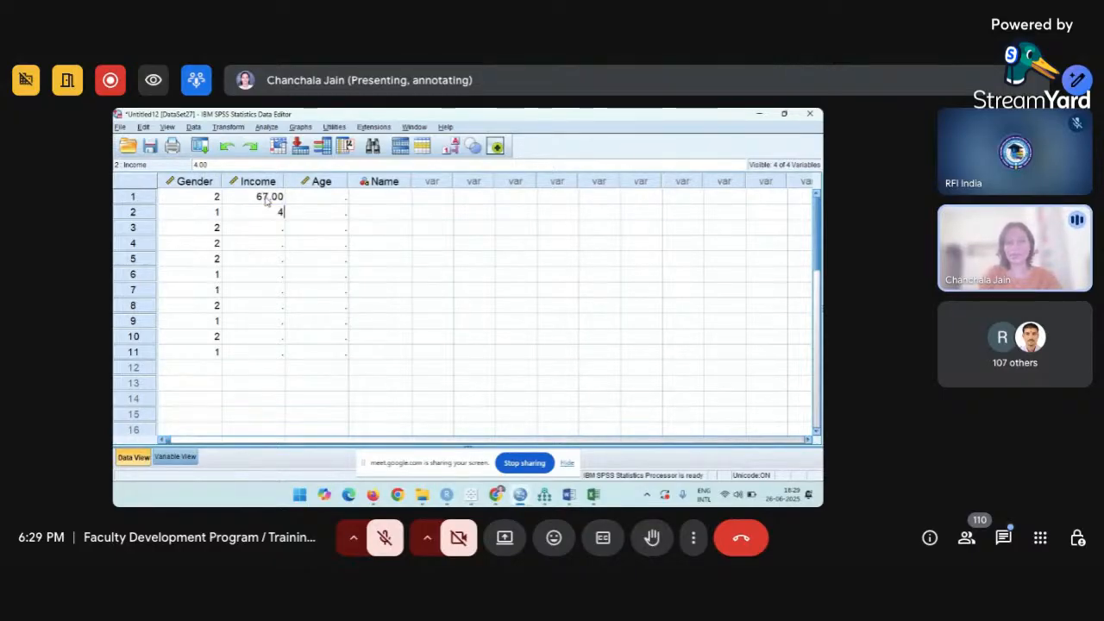
pyautogui.write('5')
pyautogui.press('Return')
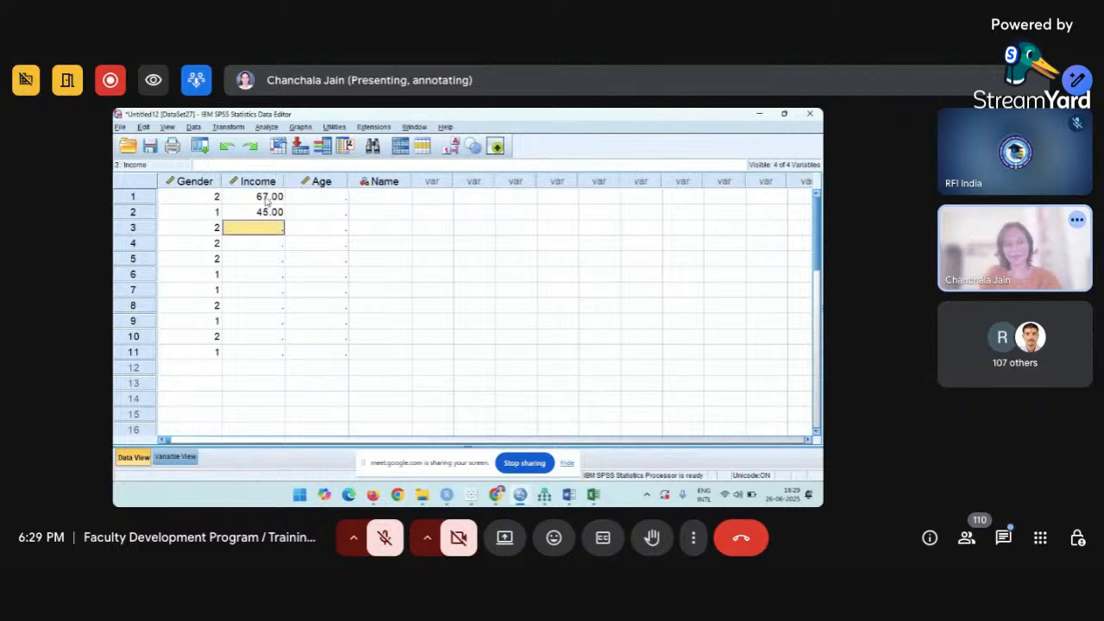
pyautogui.write('74')
pyautogui.press('Return')
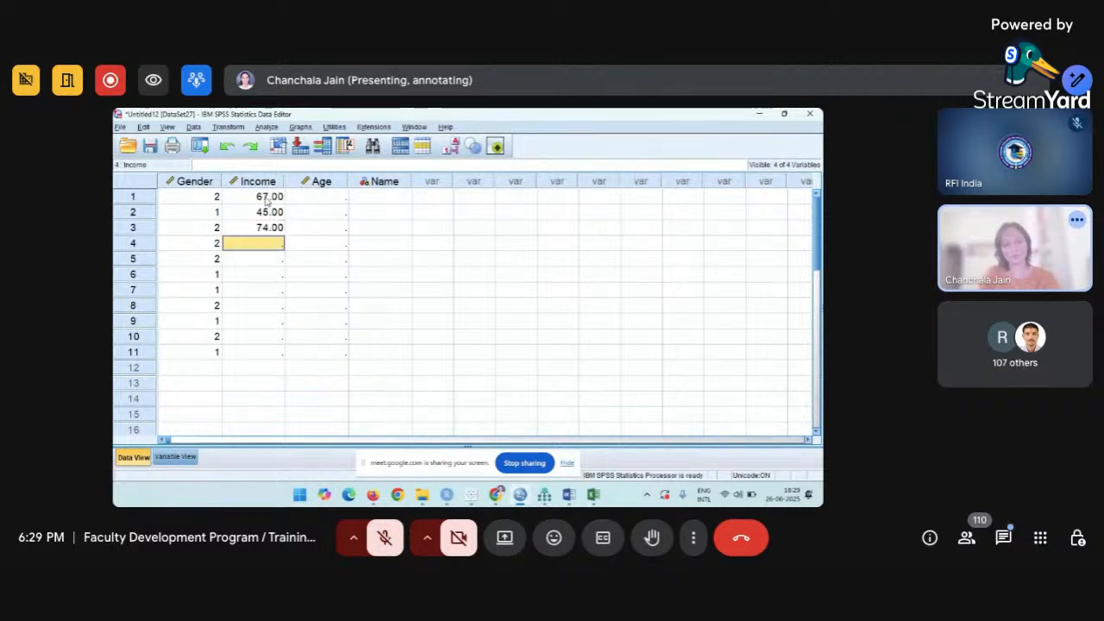
pyautogui.write('35')
pyautogui.press('Return')
pyautogui.write('75')
pyautogui.press('Return')
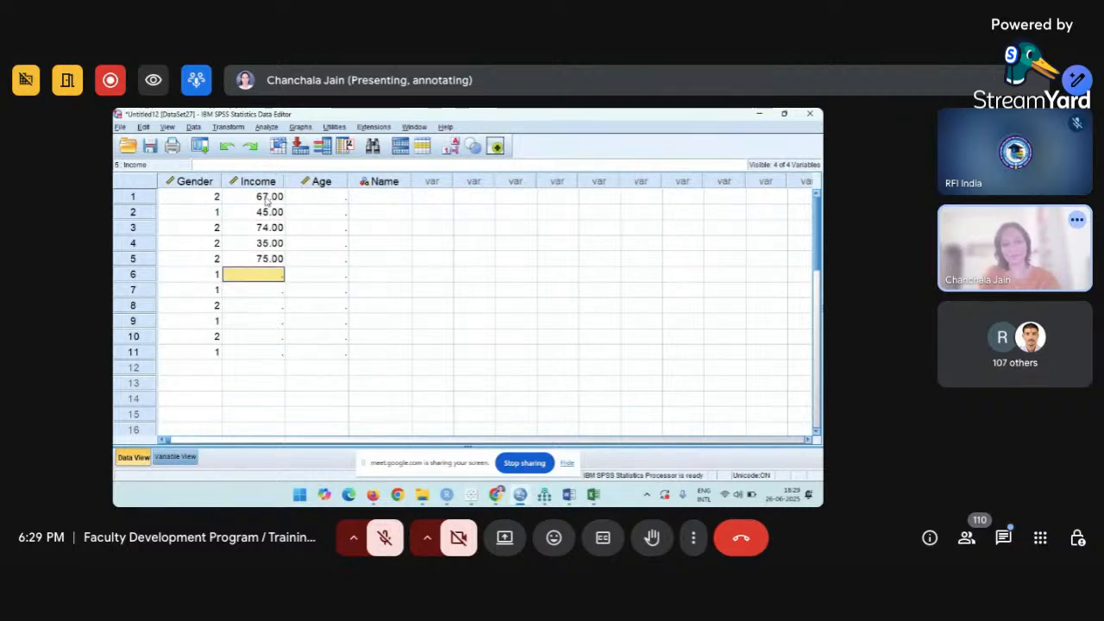
pyautogui.write('3')
pyautogui.press('BackSpace')
pyautogui.write('8')
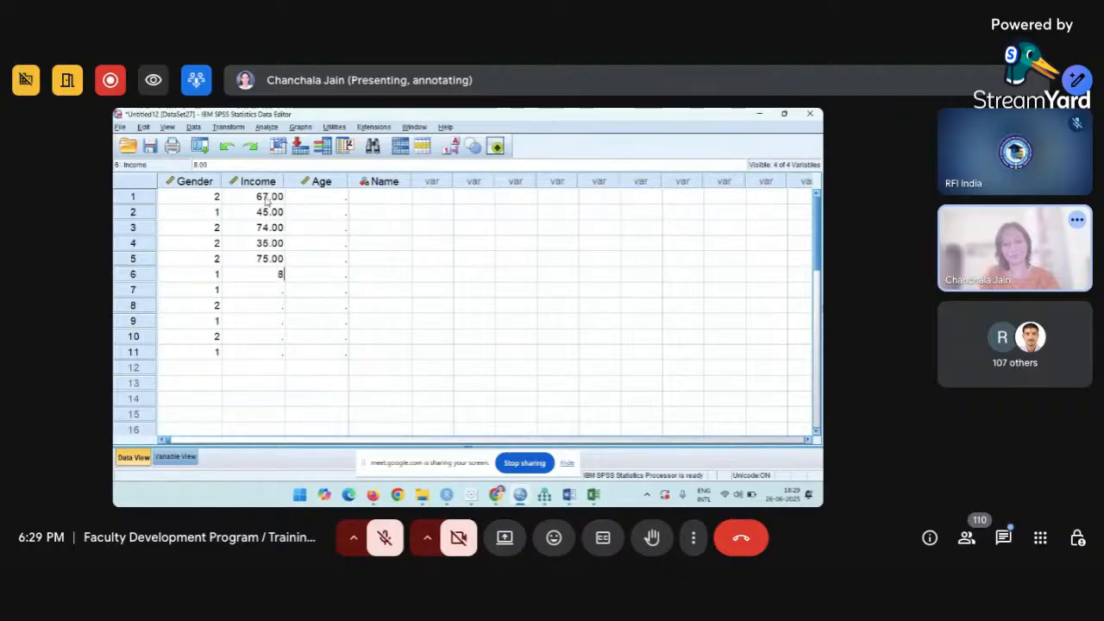
pyautogui.write('0')
pyautogui.press('Return')
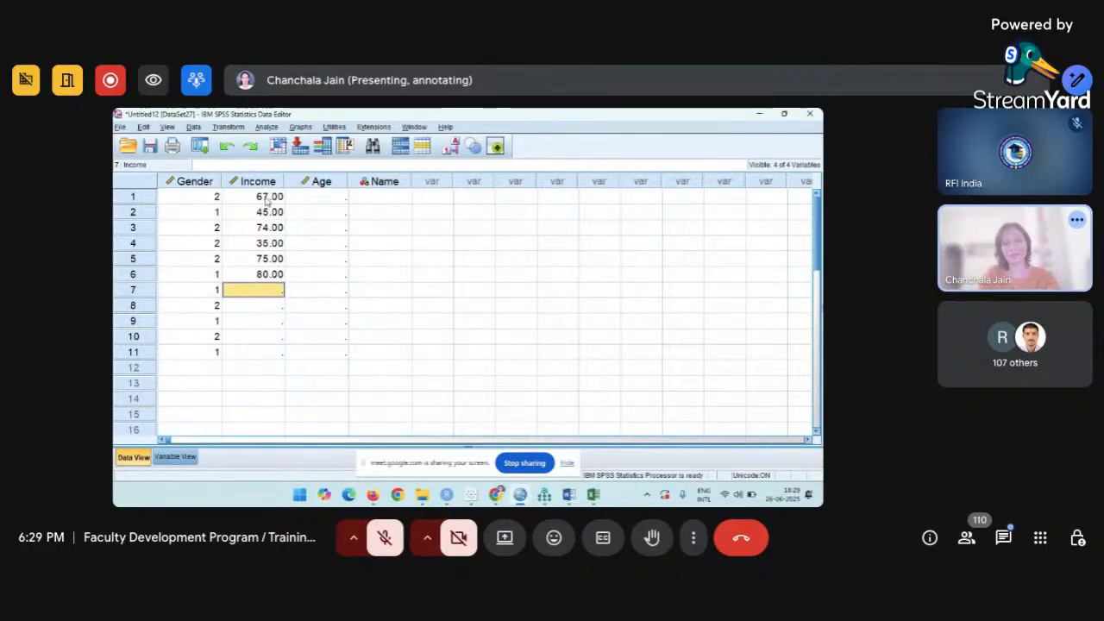
pyautogui.write('90')
pyautogui.press('Return')
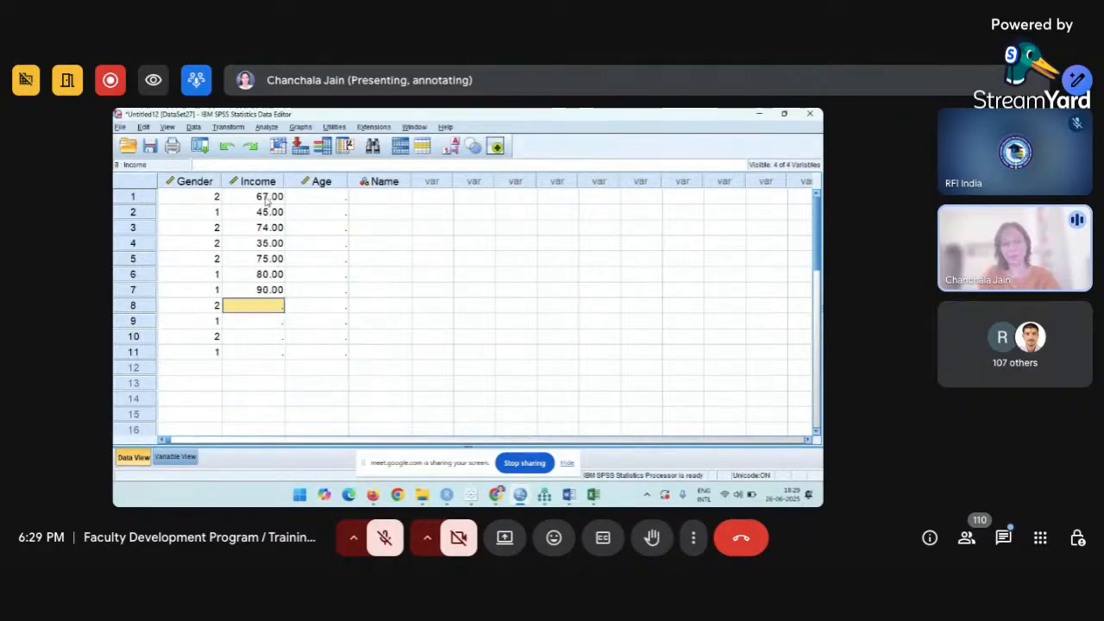
pyautogui.write('34')
pyautogui.press('Return')
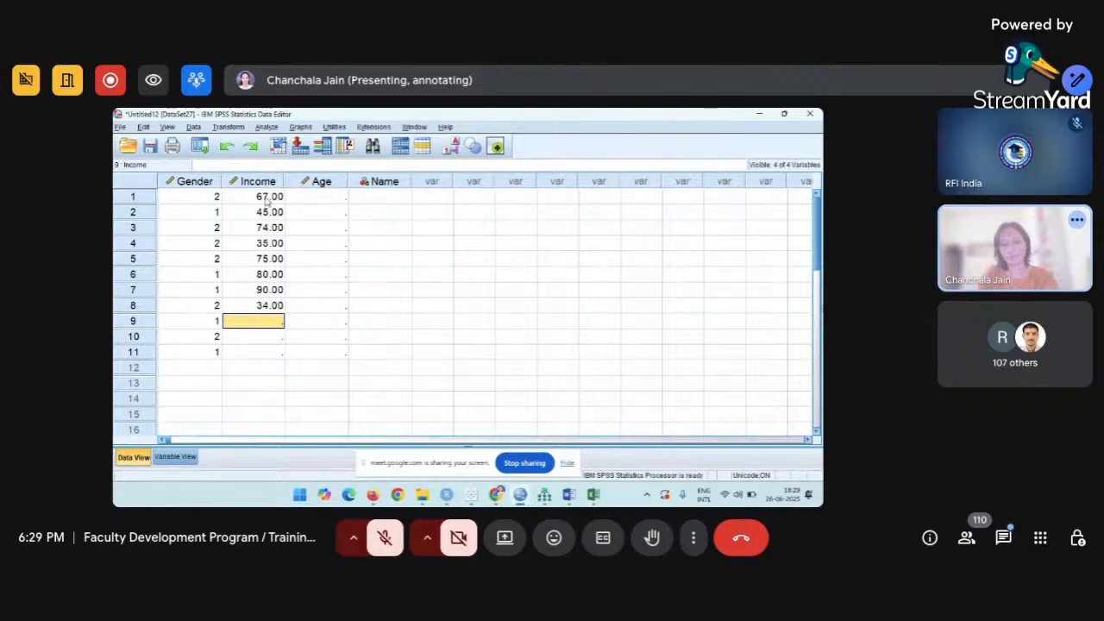
pyautogui.write('86')
pyautogui.press('Return')
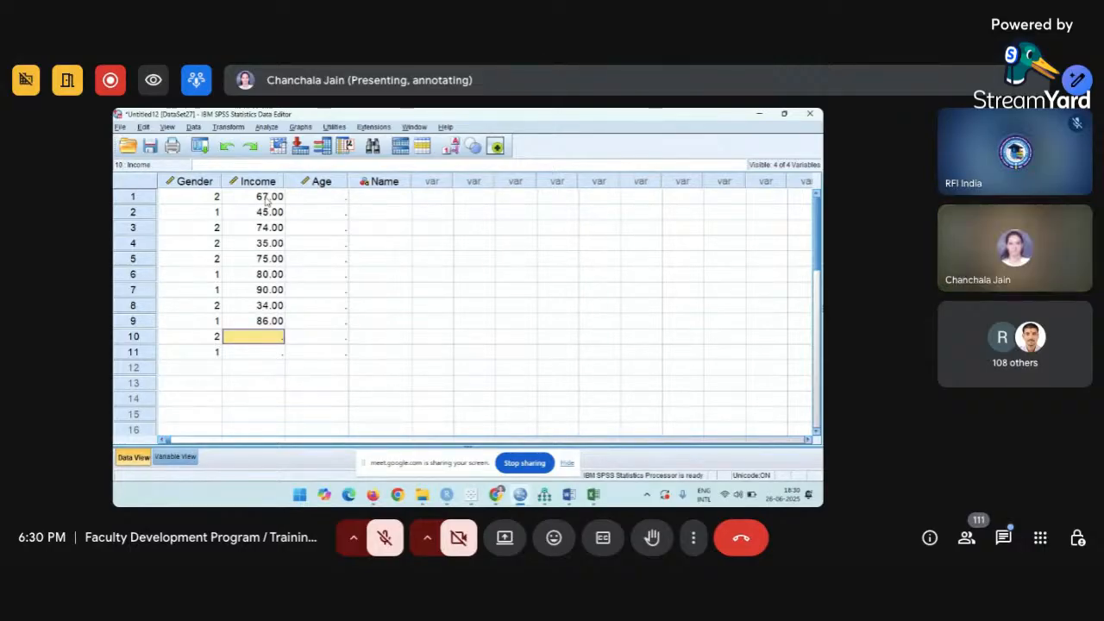
pyautogui.write('37')
pyautogui.press('Return')
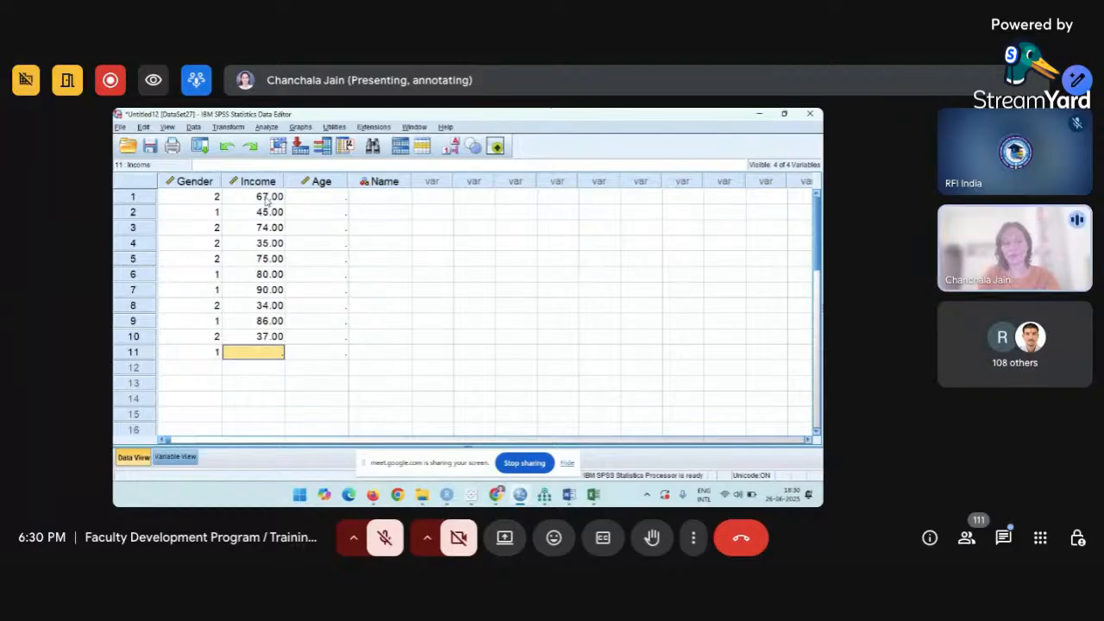
pyautogui.write('7')
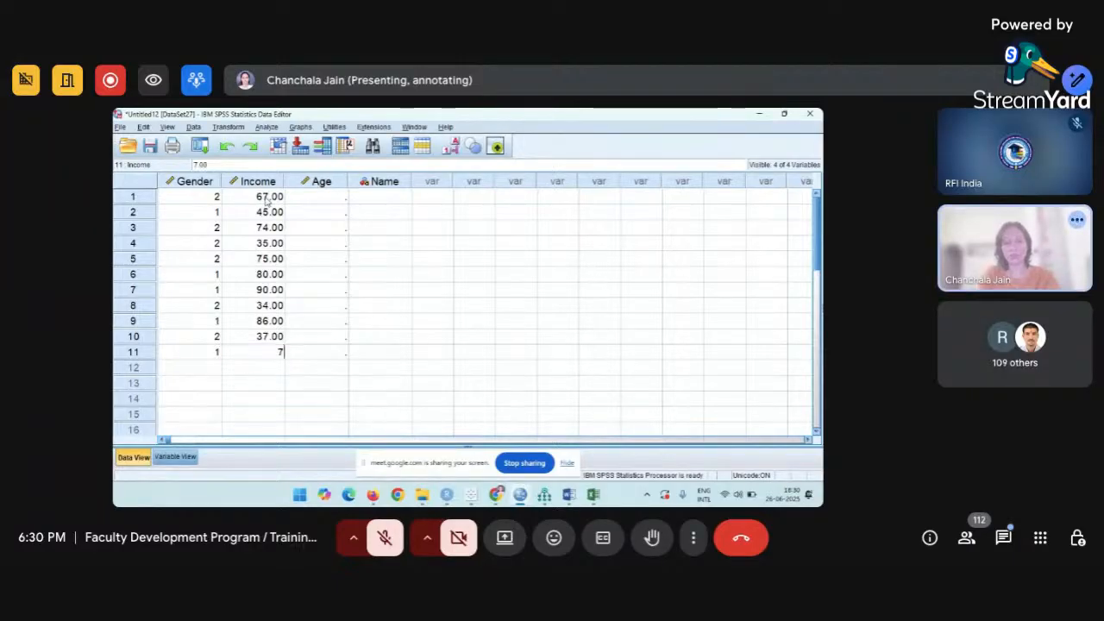
pyautogui.write('2')
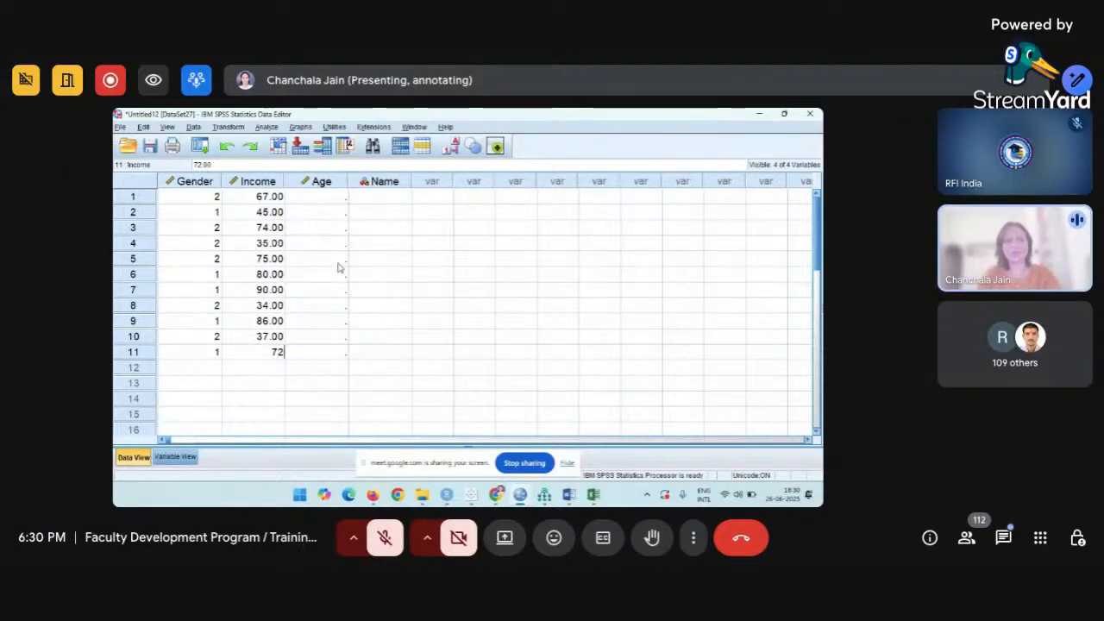
pyautogui.click(332, 199)
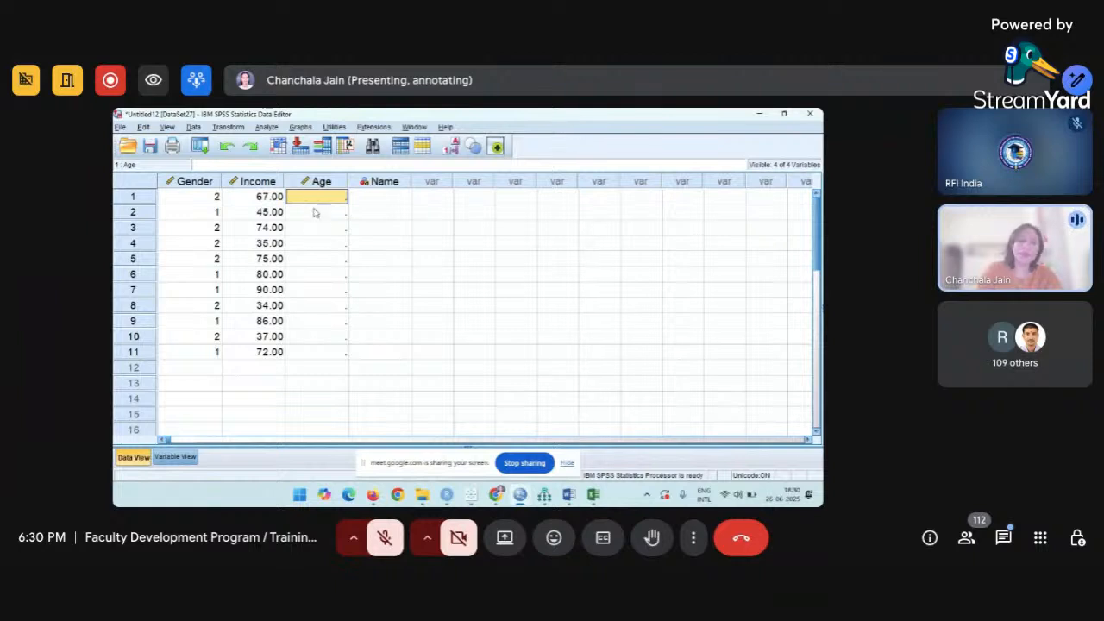
# Review the Width and Decimals settings of the Name and Gender variables in Variable View.
pyautogui.click(175, 457)
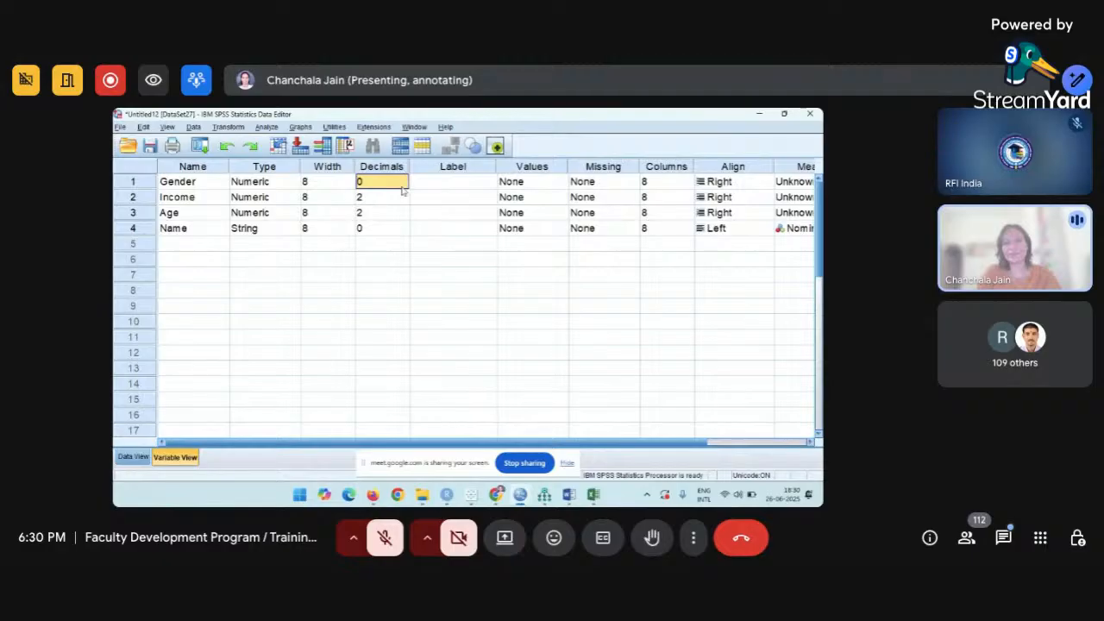
pyautogui.click(336, 167)
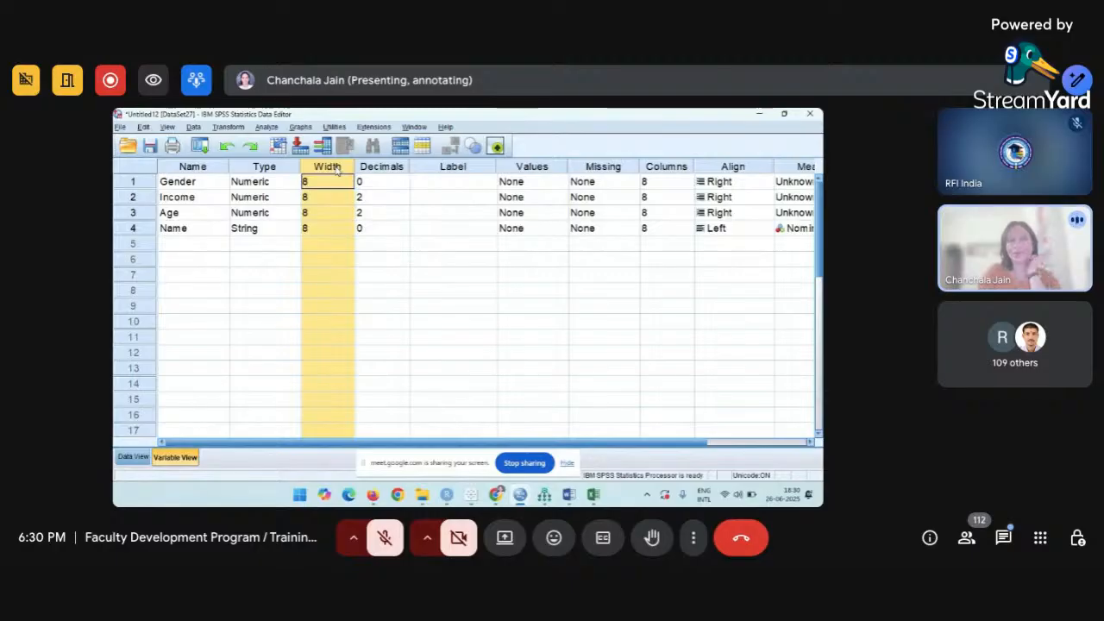
pyautogui.click(332, 228)
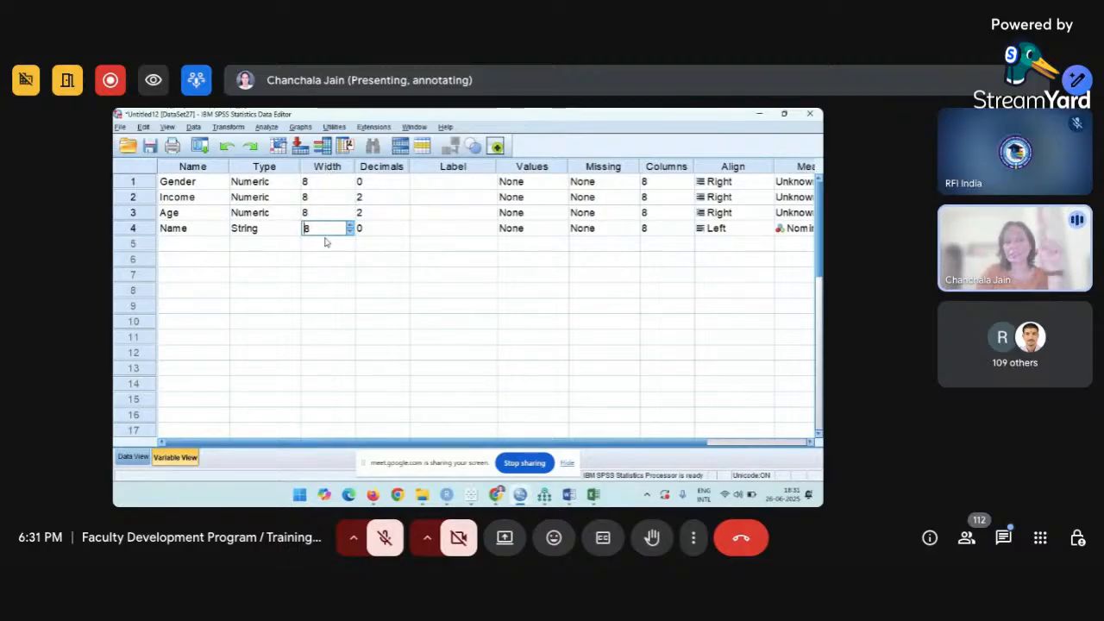
pyautogui.click(321, 183)
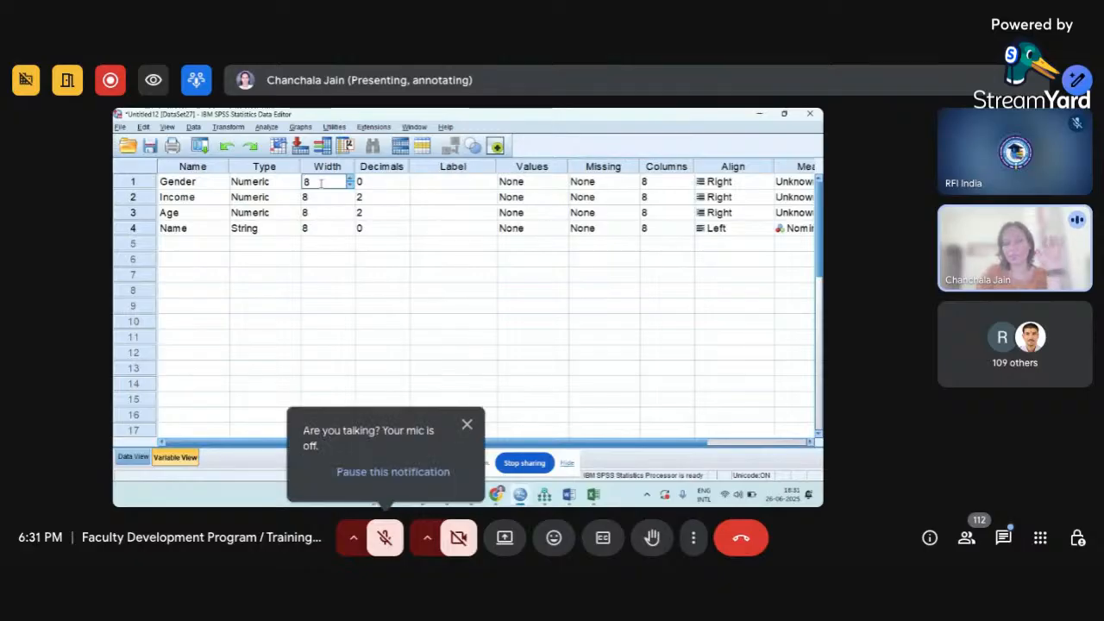
pyautogui.click(380, 183)
pyautogui.click(420, 186)
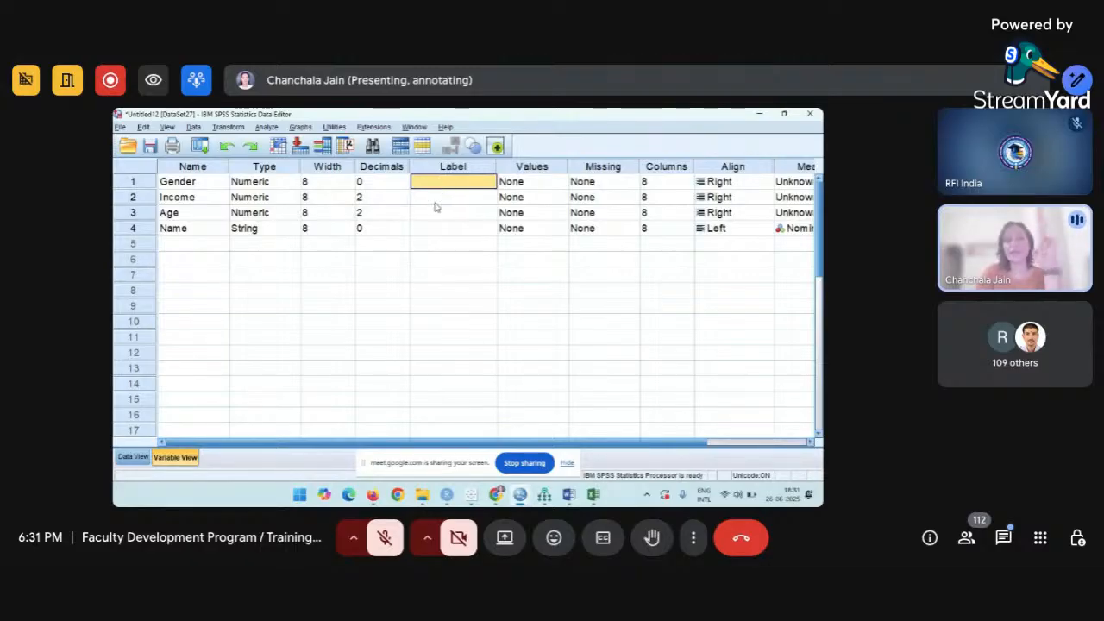
# Label Gender 'Gender of Students' and Income 'Monthly Income'.
pyautogui.write('G')
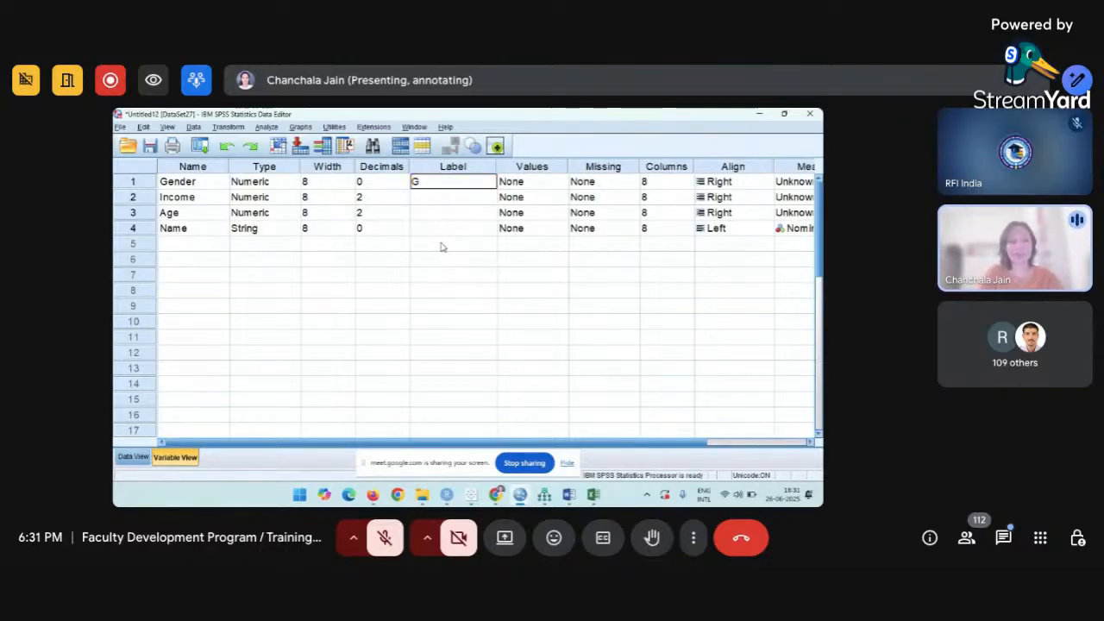
pyautogui.write('ender of')
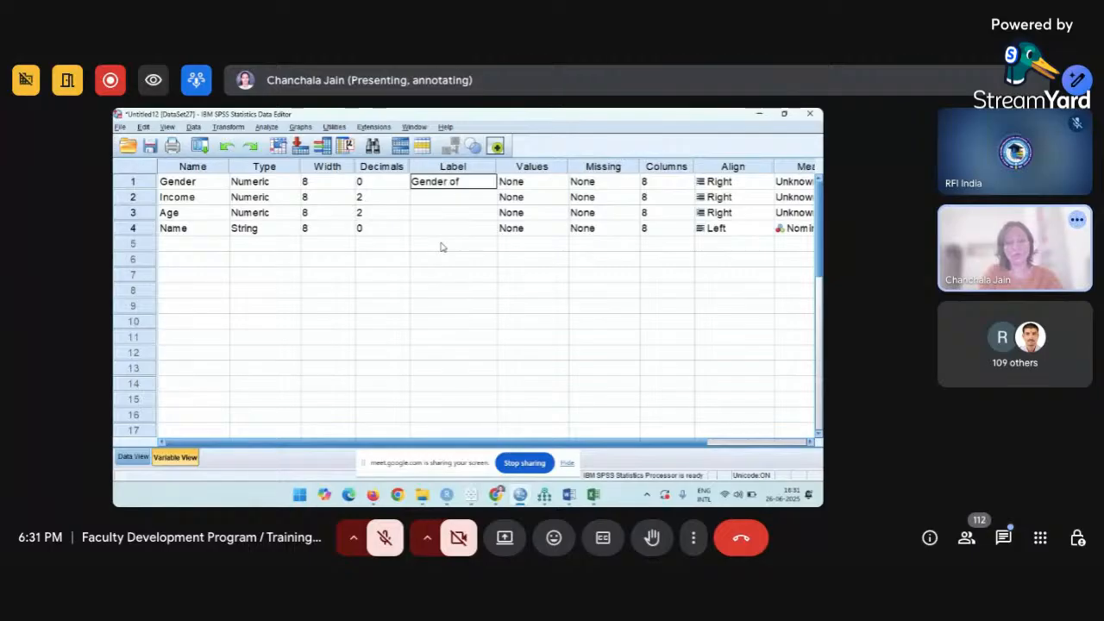
pyautogui.write(' Students')
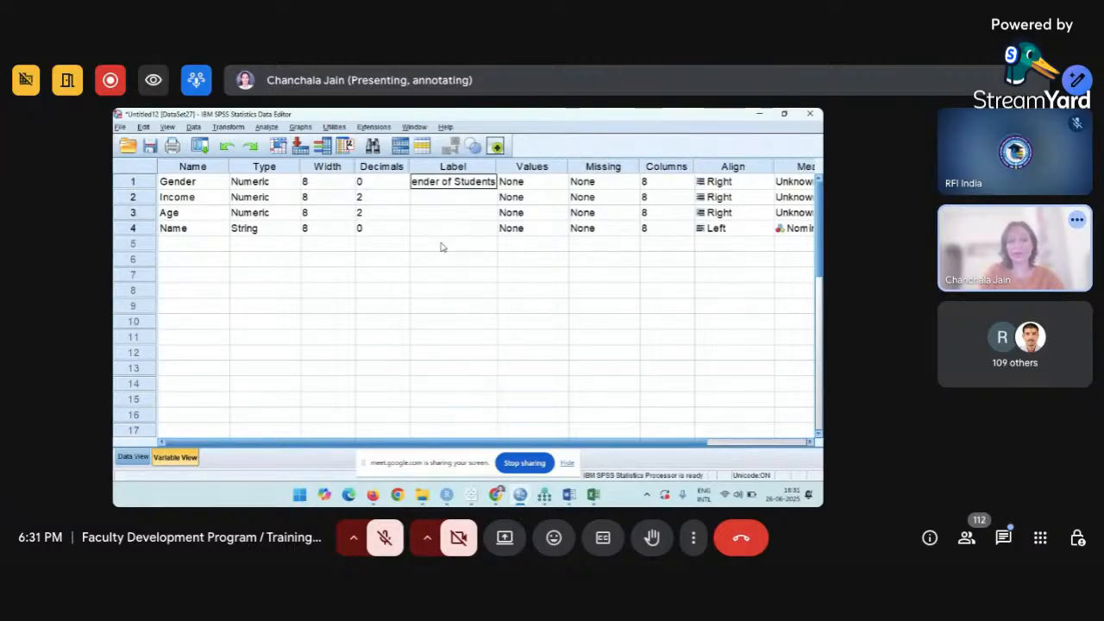
pyautogui.press('Return')
pyautogui.press('Return')
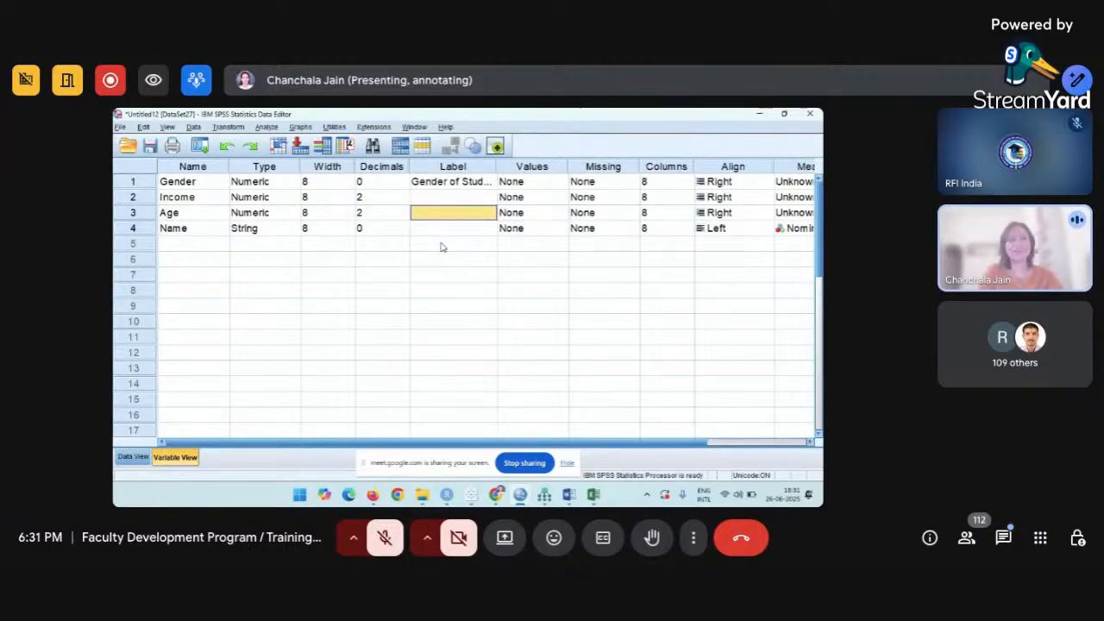
pyautogui.press('Up')
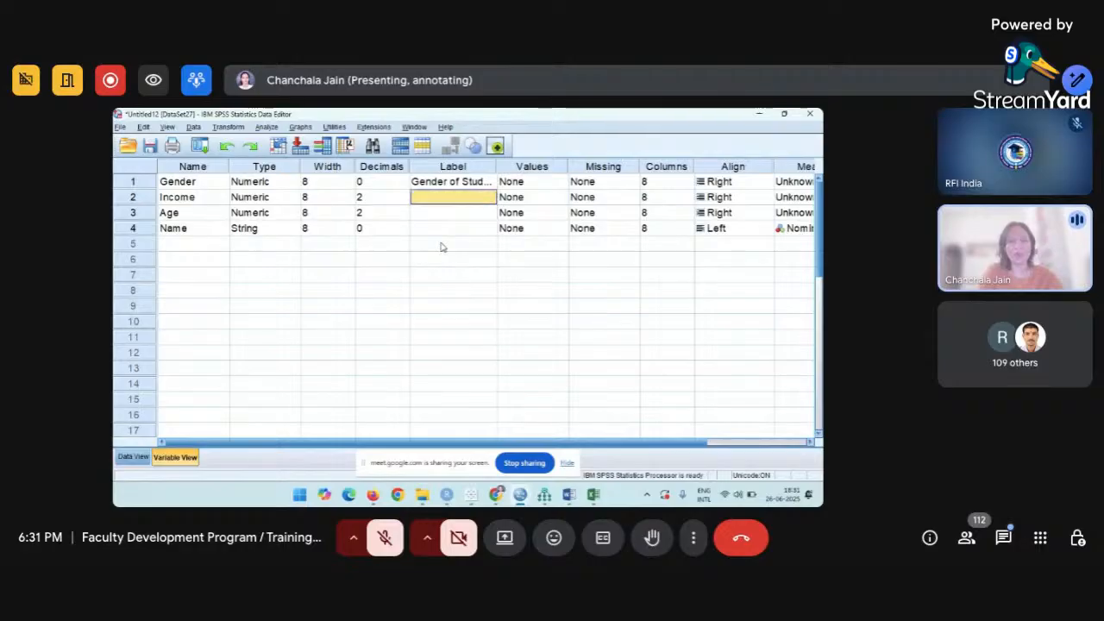
pyautogui.write('Monthl')
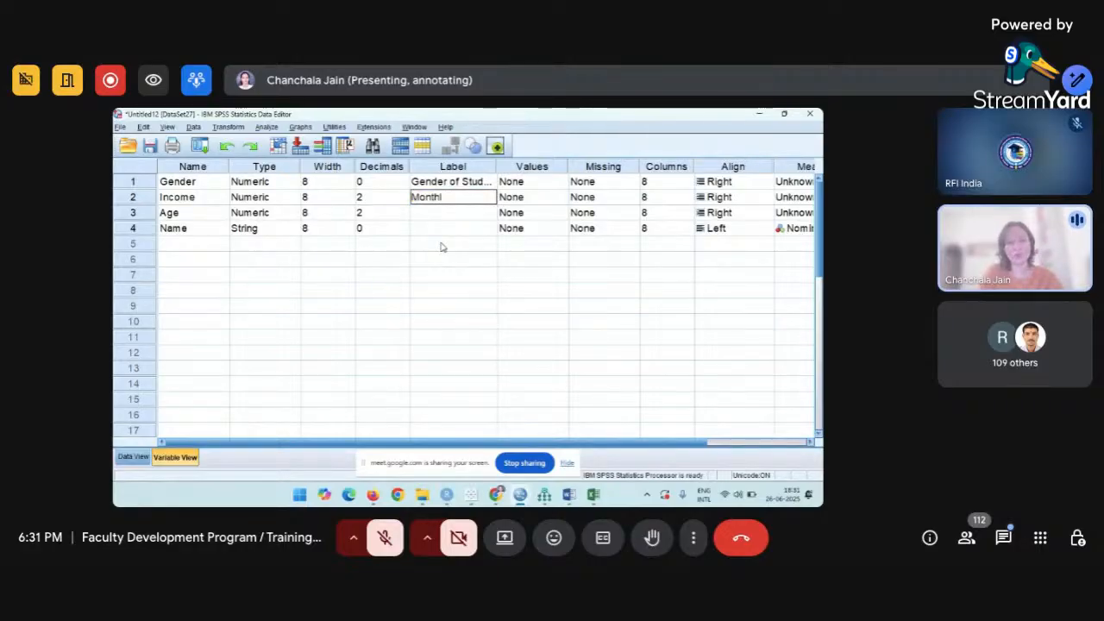
pyautogui.write('y Incomes')
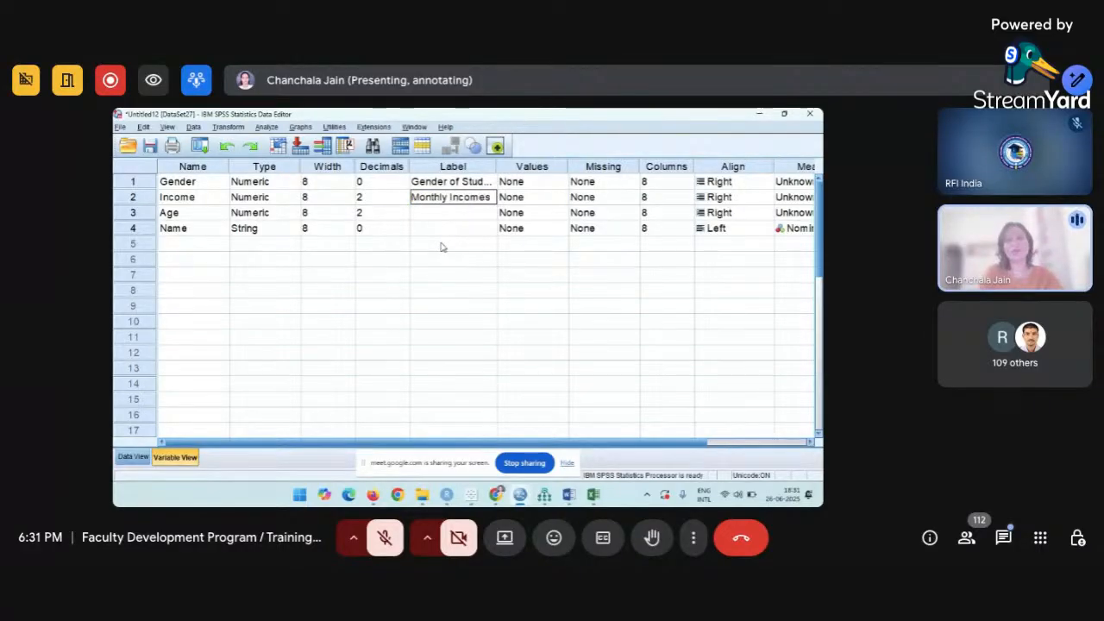
pyautogui.press('BackSpace')
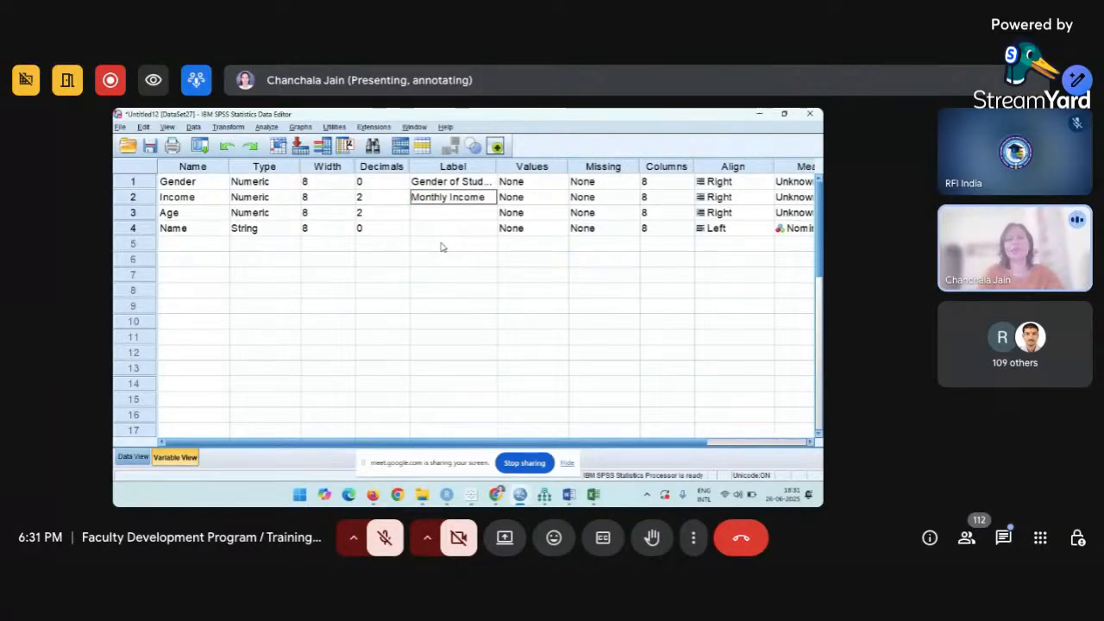
pyautogui.click(488, 214)
pyautogui.click(478, 202)
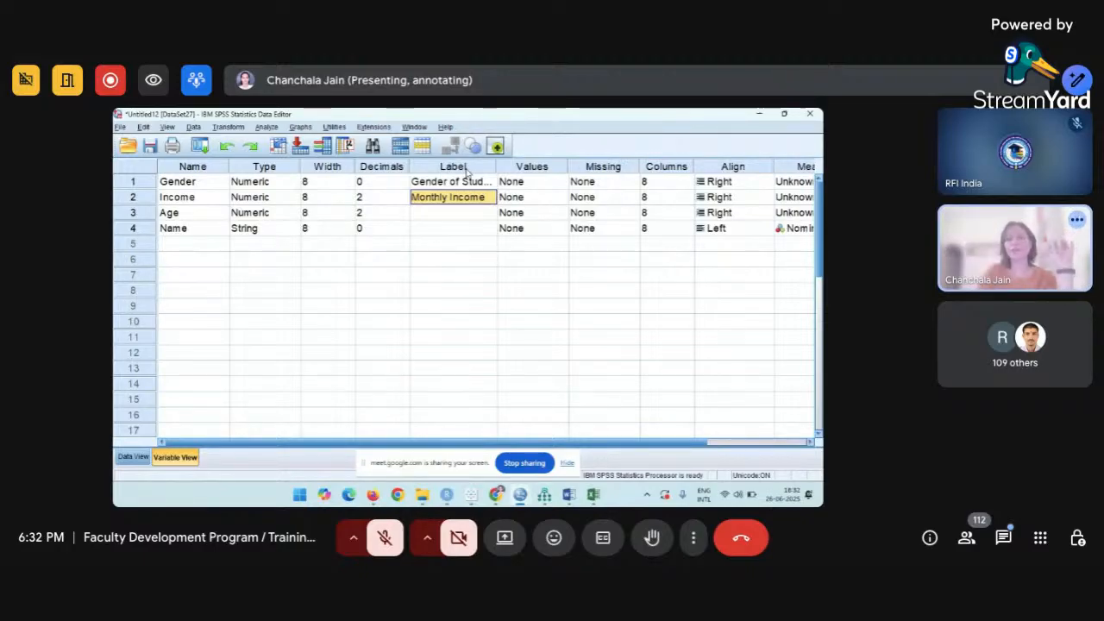
# Look over the label columns and the data grid, then bring up Gender's value label definitions.
pyautogui.click(466, 169)
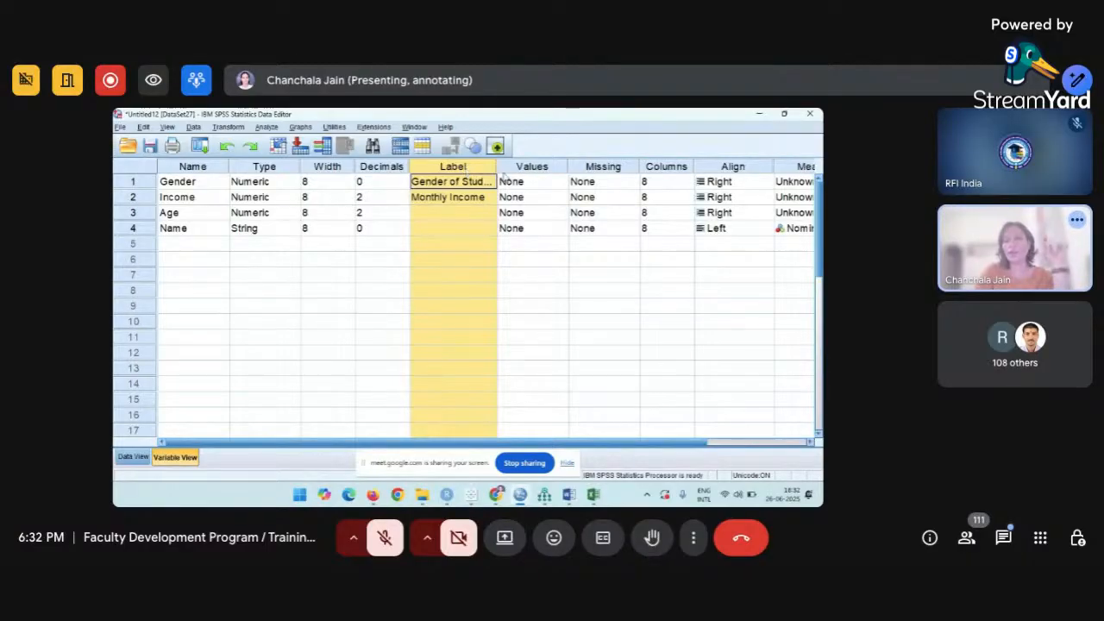
pyautogui.click(506, 172)
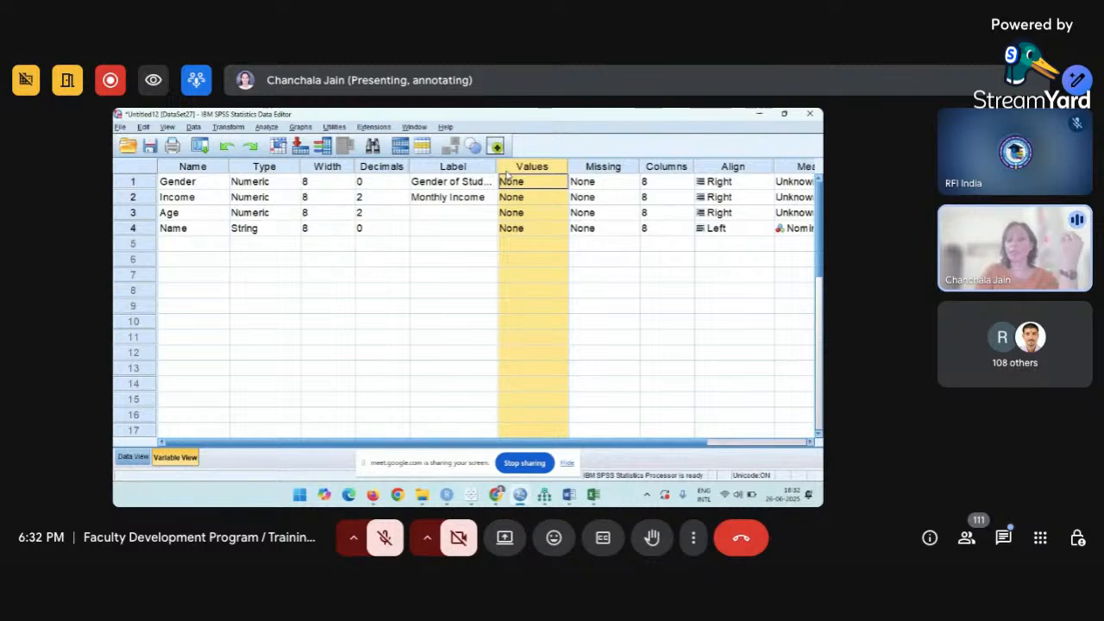
pyautogui.click(131, 458)
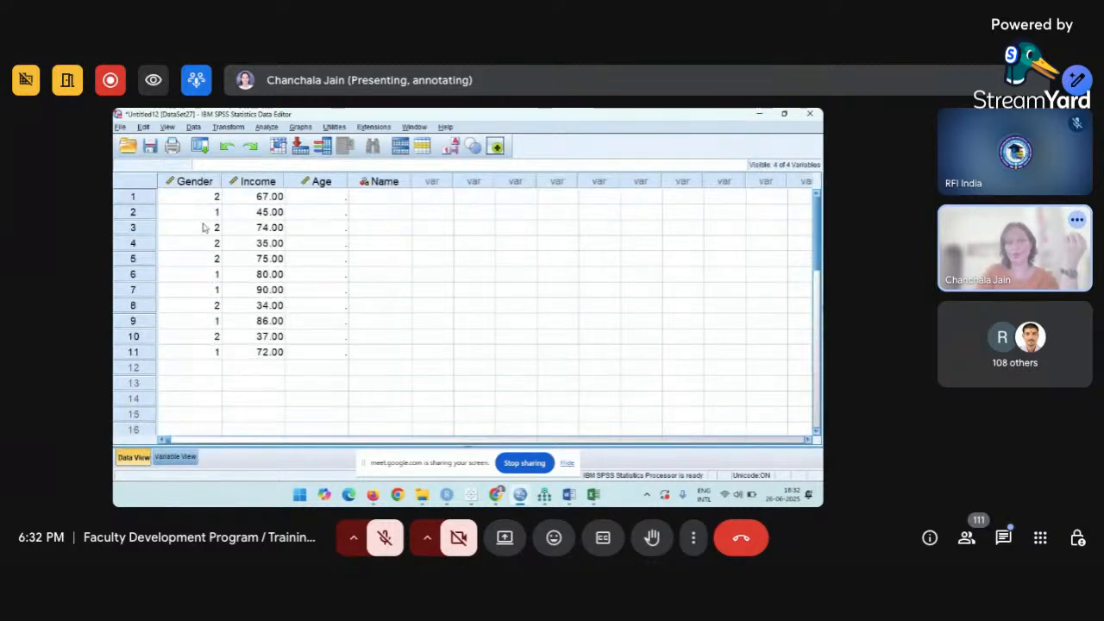
pyautogui.click(176, 458)
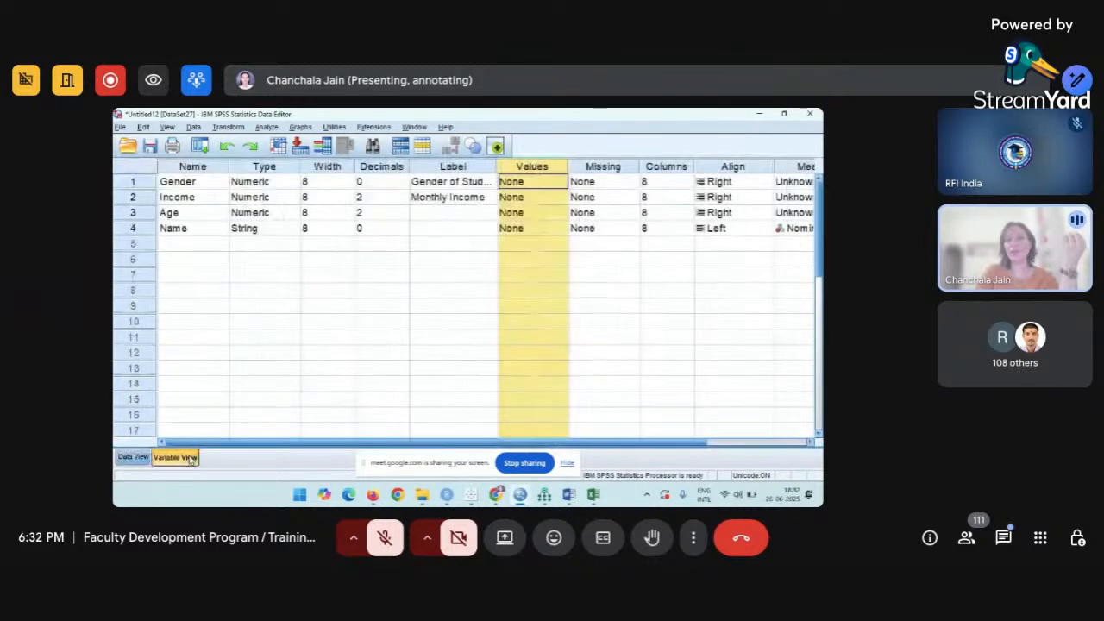
pyautogui.click(542, 181)
# Give Gender the value labels 1 = Male and 2 = Female and confirm them.
pyautogui.click(560, 182)
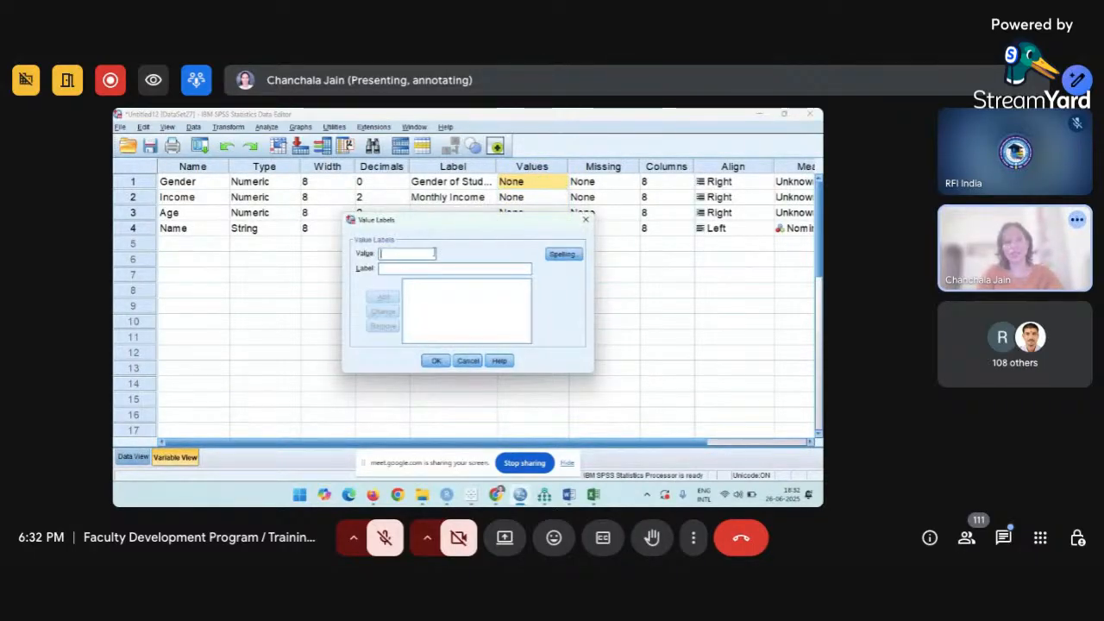
pyautogui.write('1')
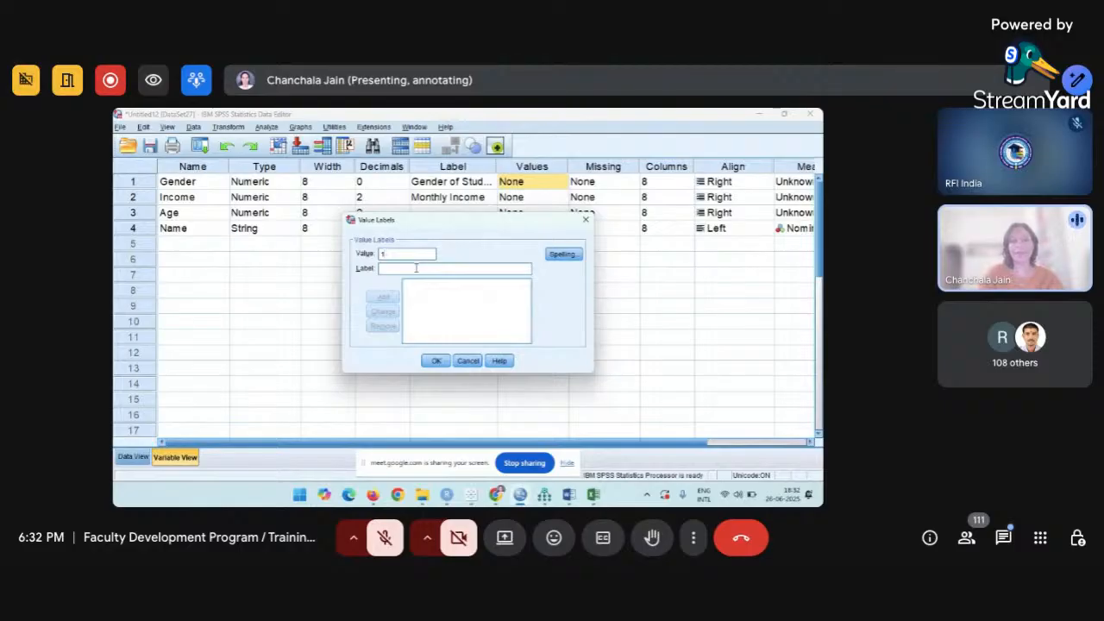
pyautogui.click(417, 269)
pyautogui.write('Male')
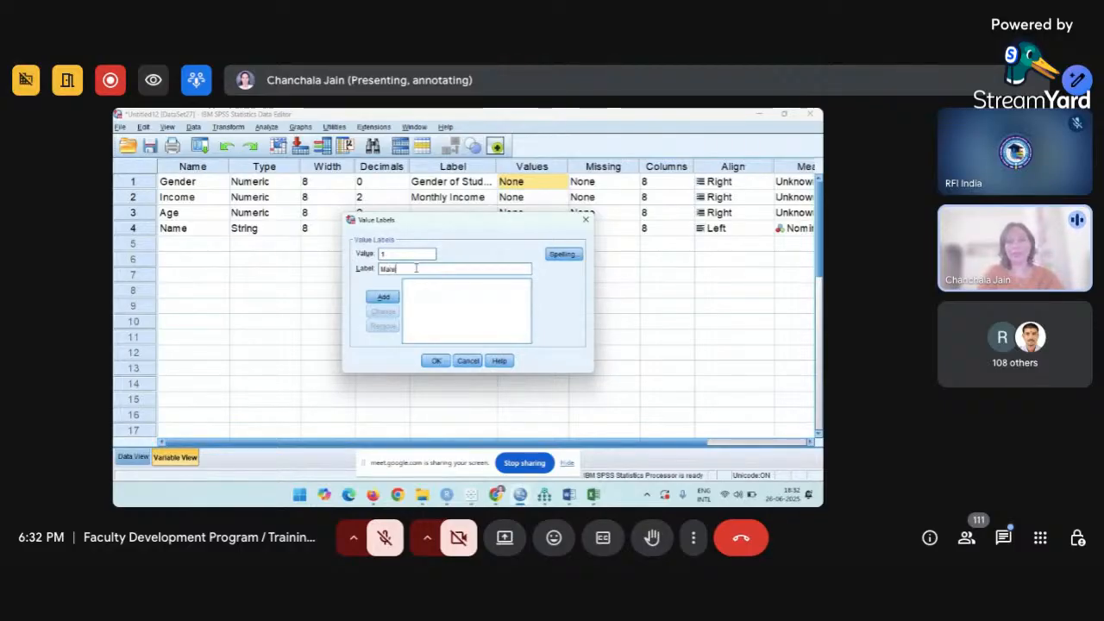
pyautogui.click(389, 297)
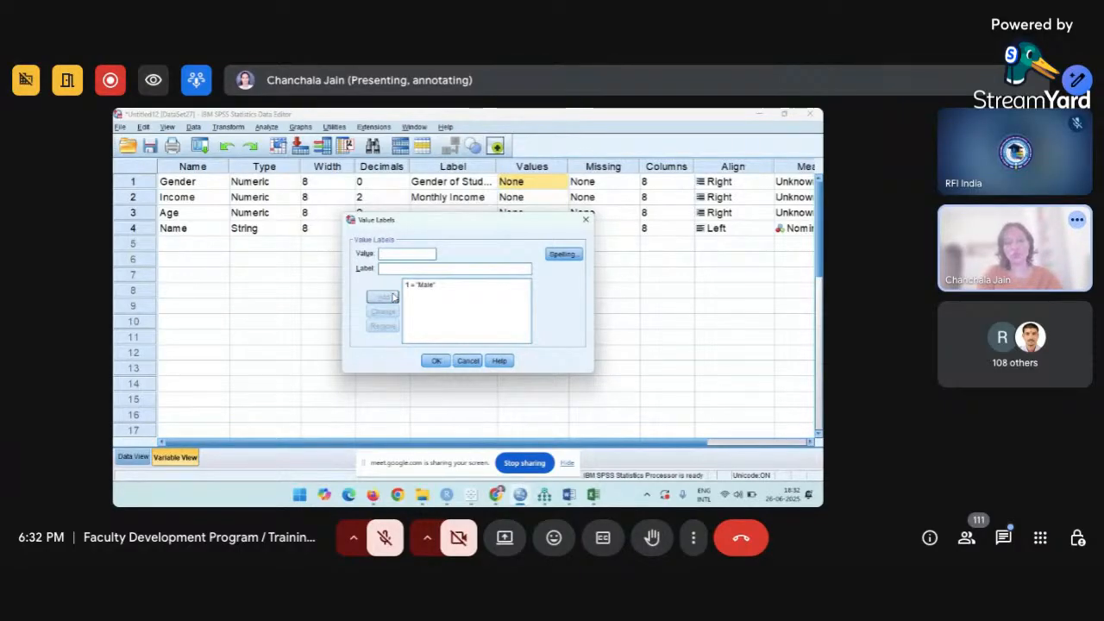
pyautogui.write('2')
pyautogui.press('Tab')
pyautogui.write('Fem')
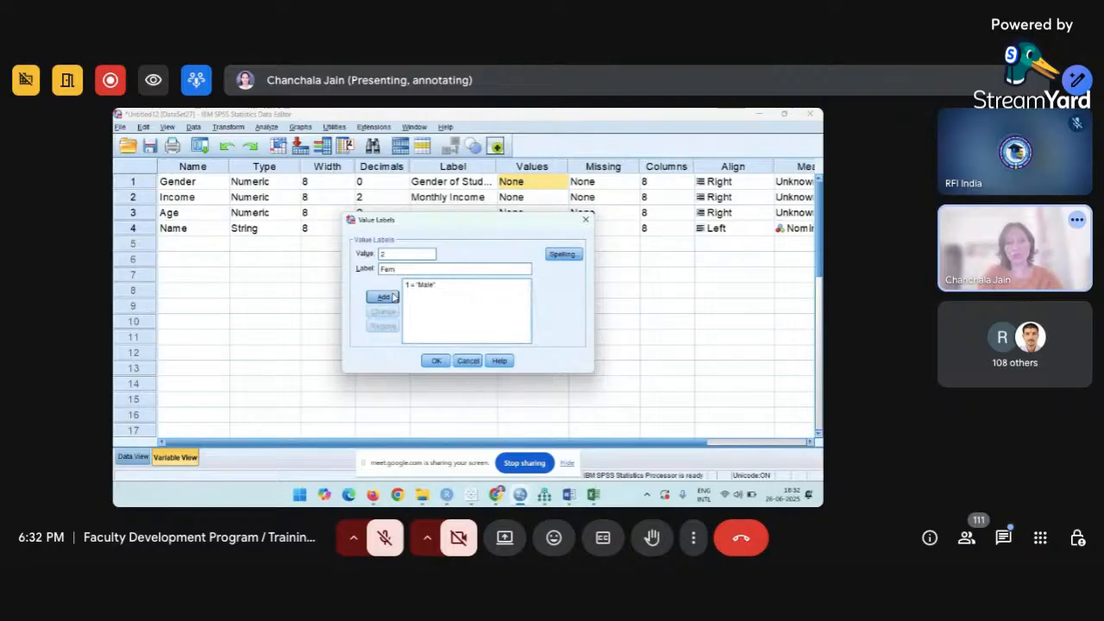
pyautogui.write('ale')
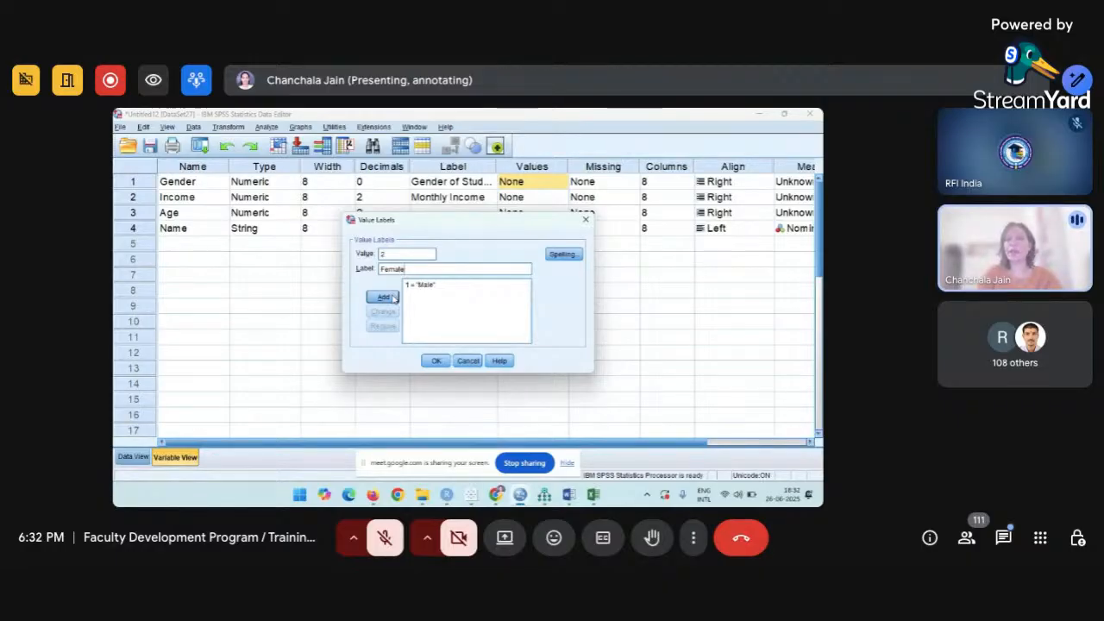
pyautogui.click(388, 296)
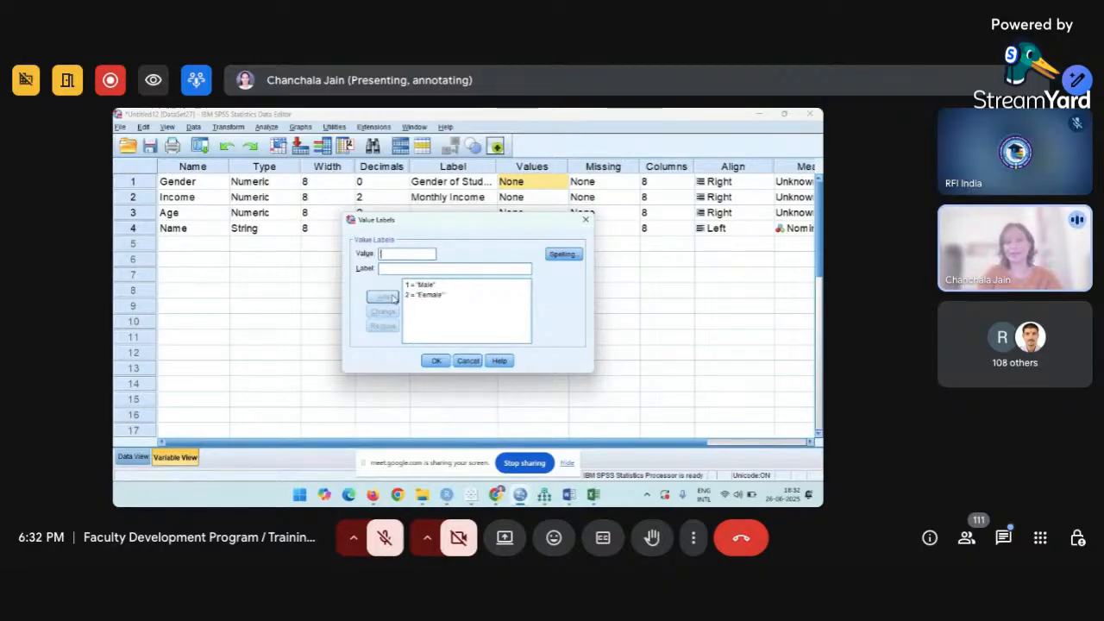
pyautogui.click(436, 360)
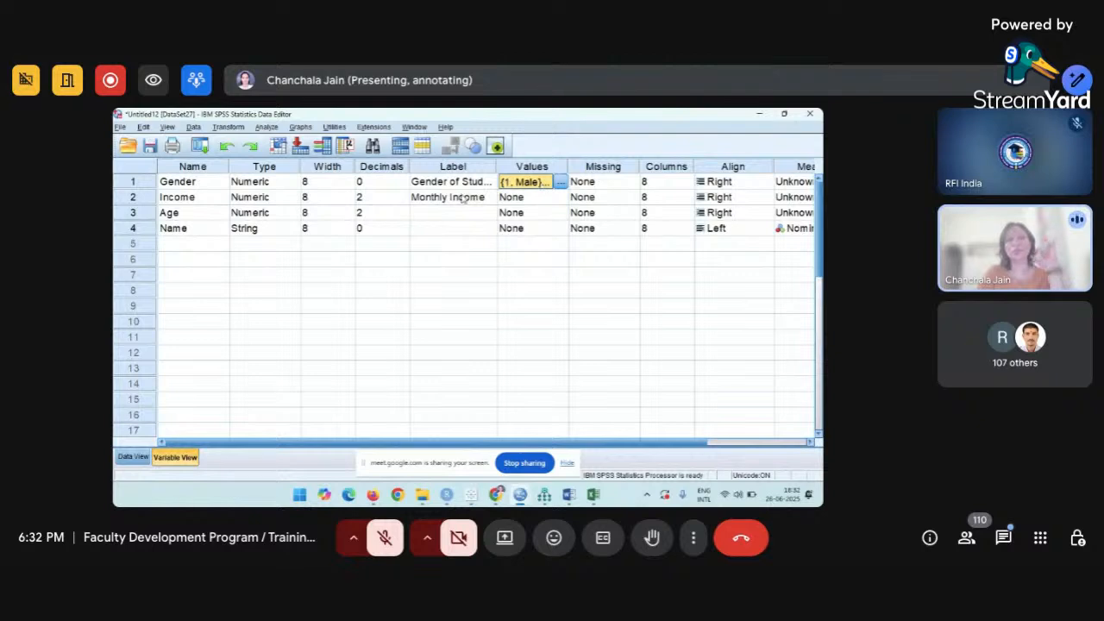
pyautogui.click(549, 172)
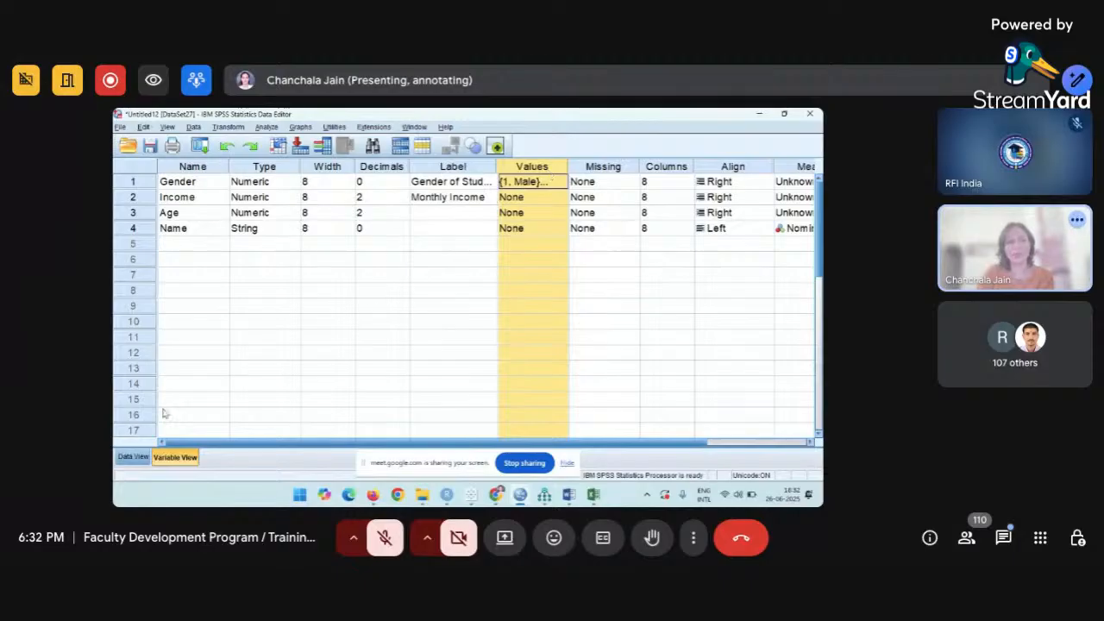
pyautogui.click(133, 457)
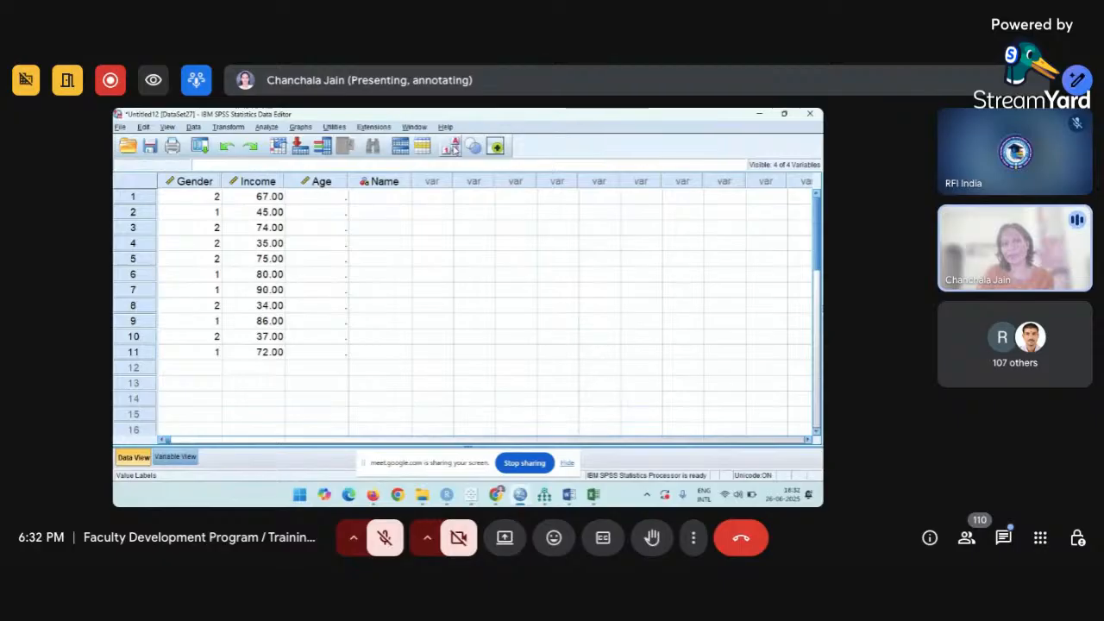
pyautogui.click(454, 145)
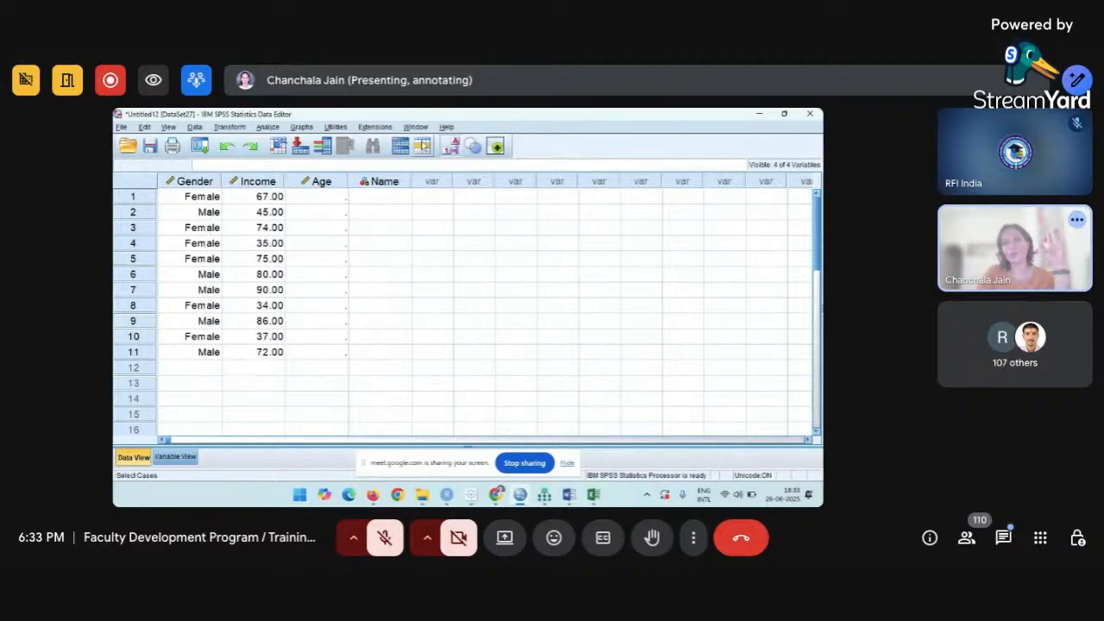
pyautogui.click(451, 151)
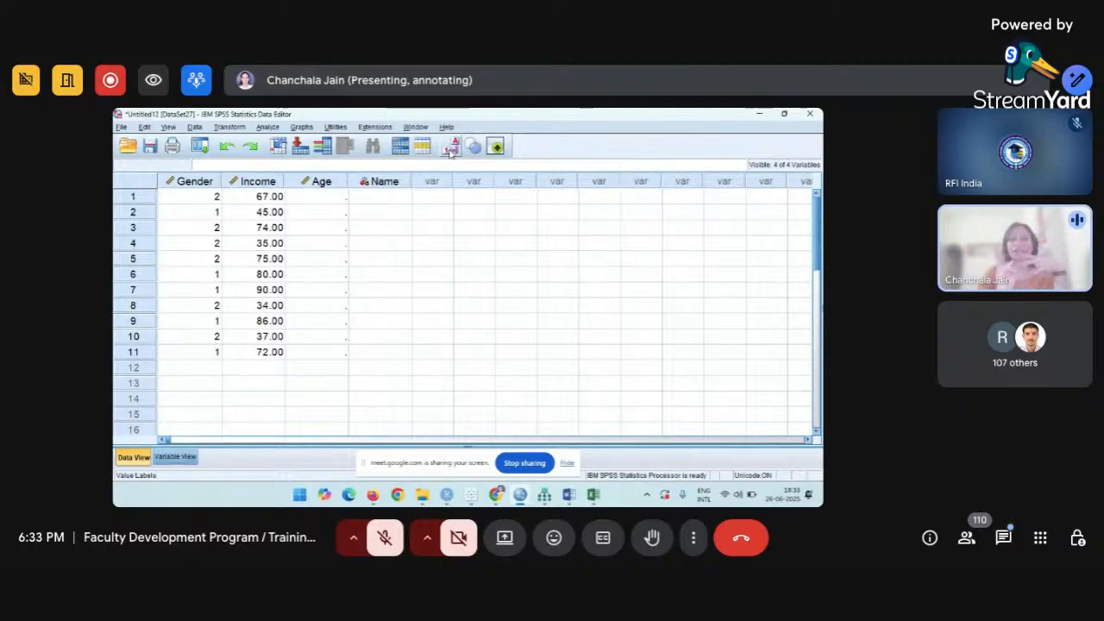
pyautogui.click(177, 457)
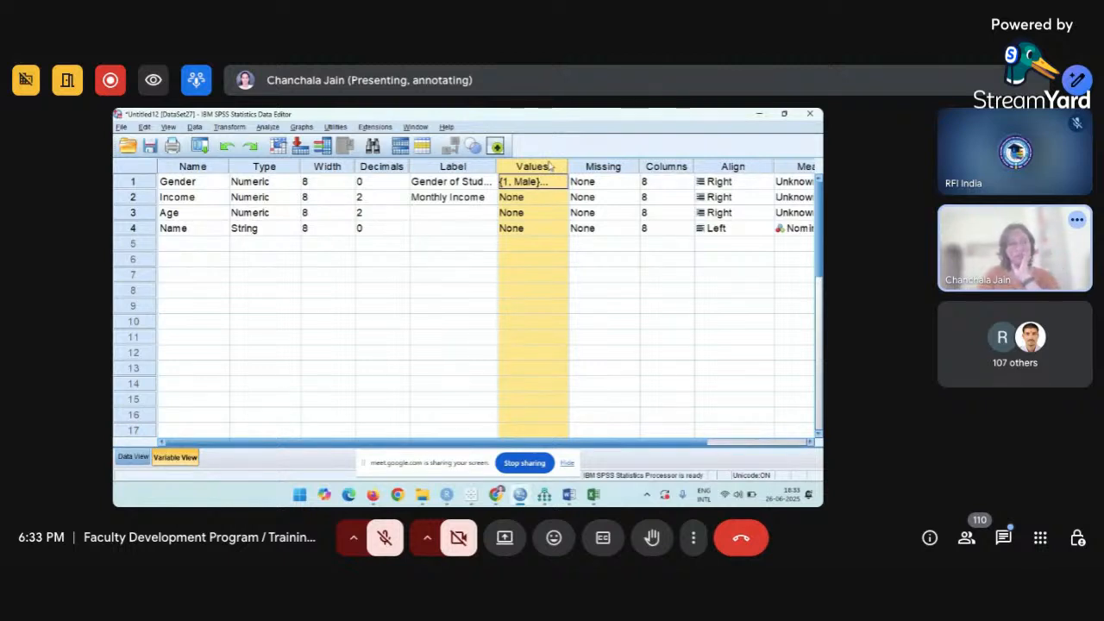
# Check the missing-values settings and Age's type, then go back to the data grid.
pyautogui.click(597, 167)
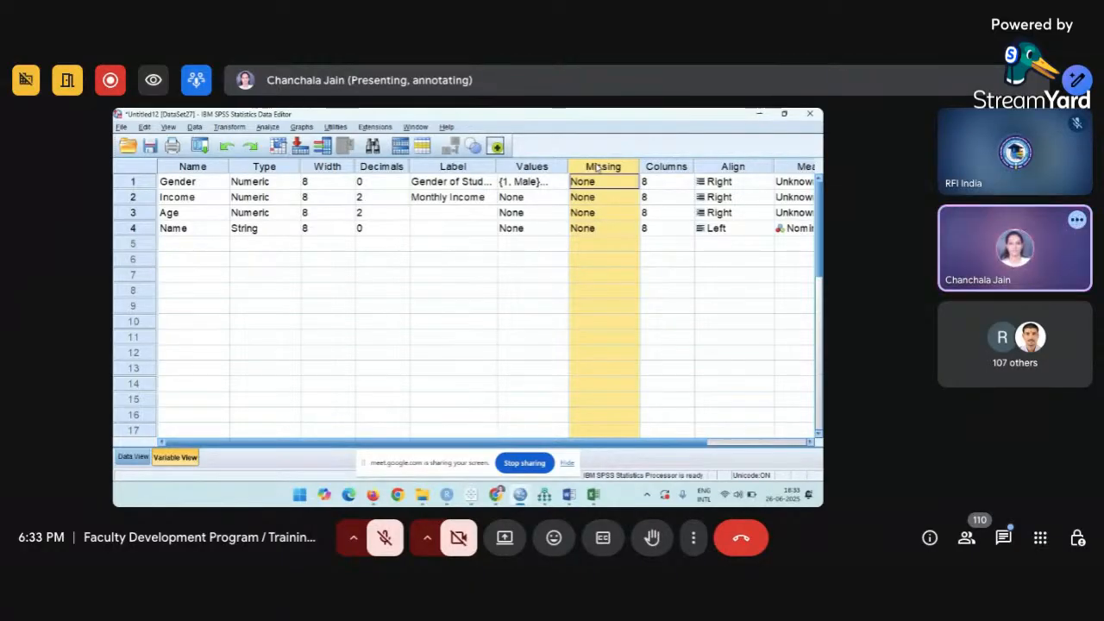
pyautogui.click(132, 457)
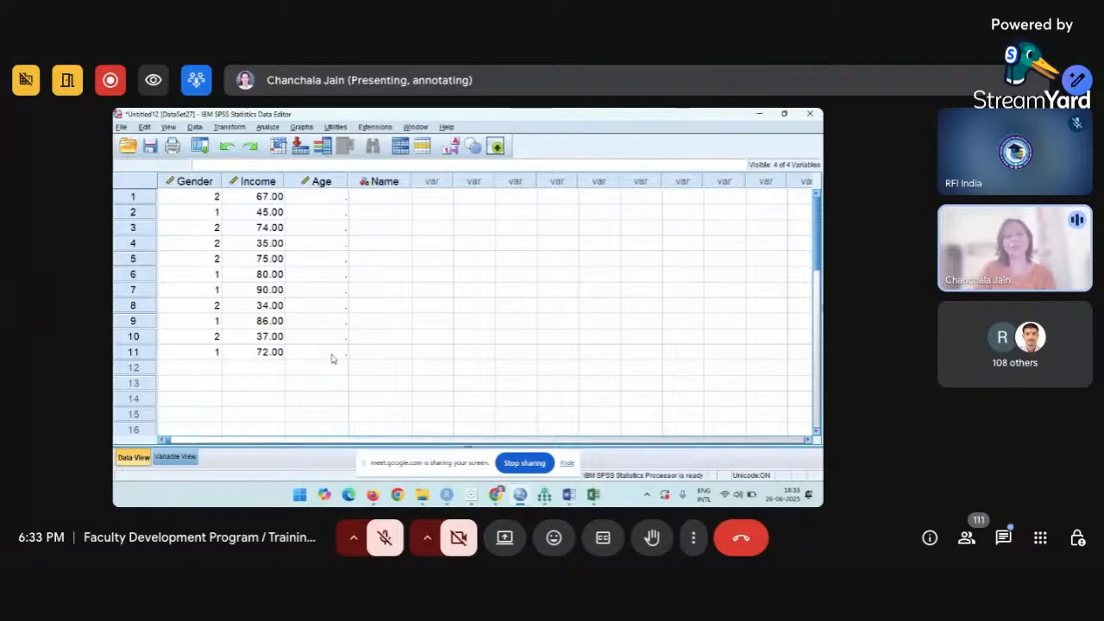
pyautogui.click(175, 457)
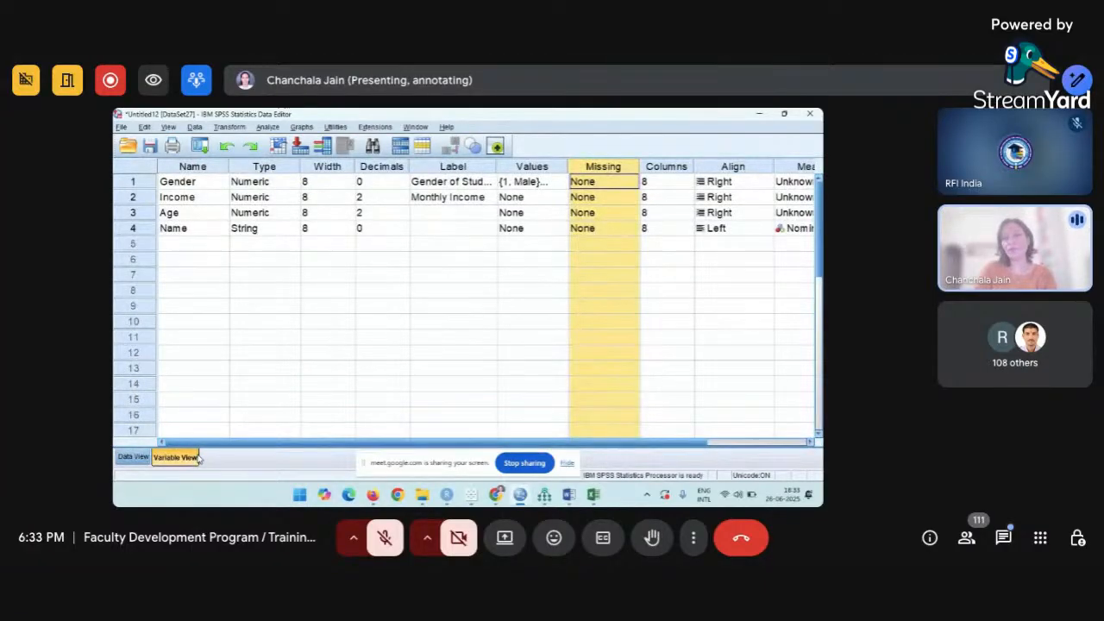
pyautogui.click(607, 184)
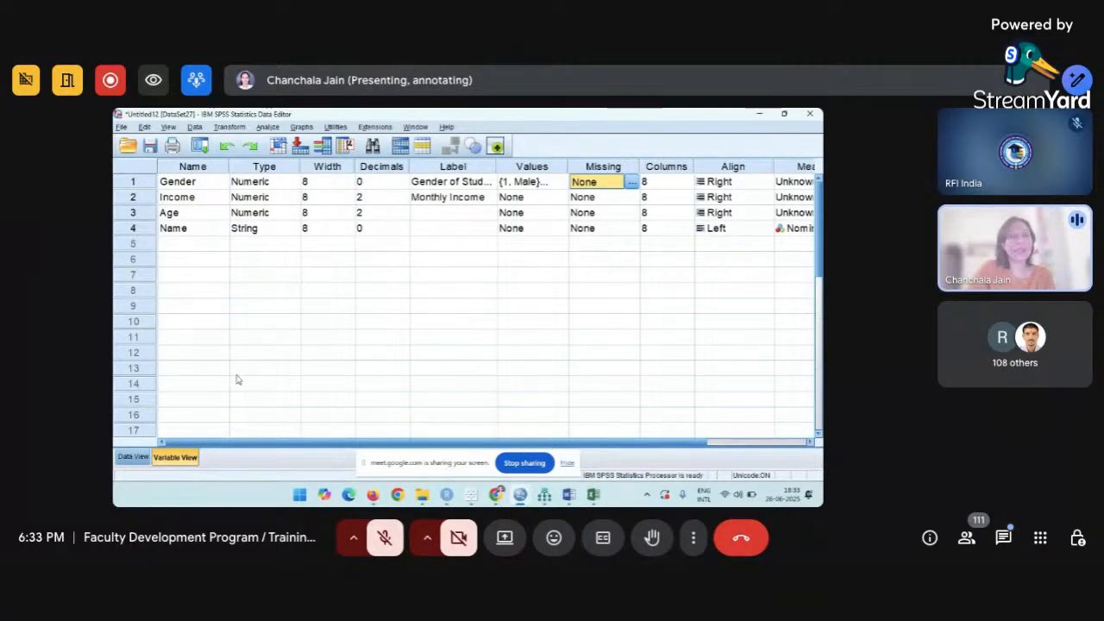
pyautogui.click(267, 213)
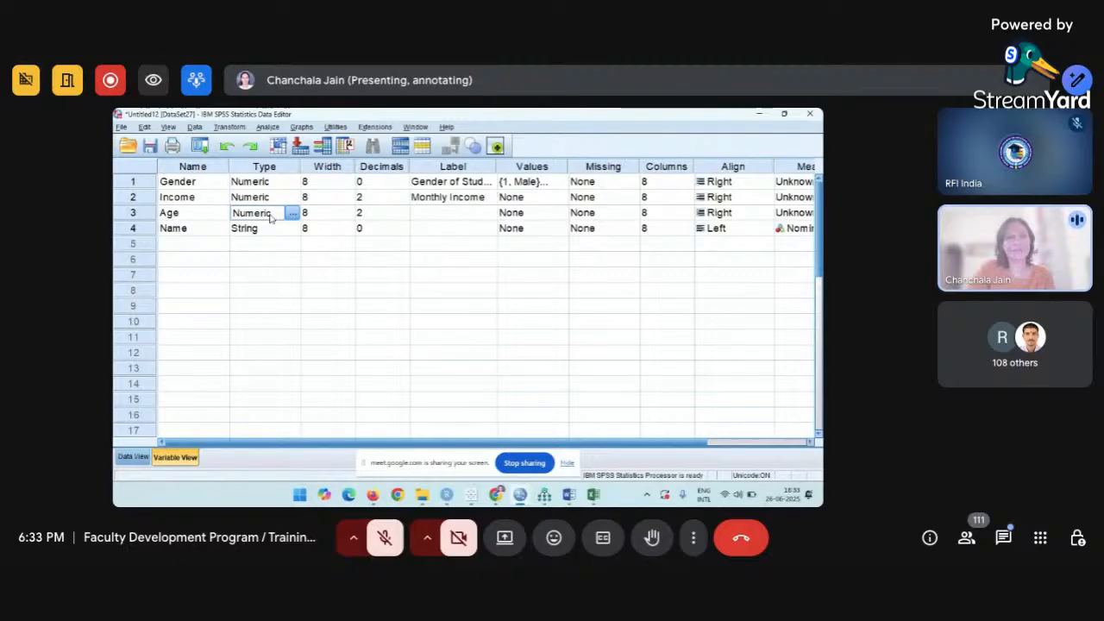
pyautogui.hotkey('ctrl', 't')
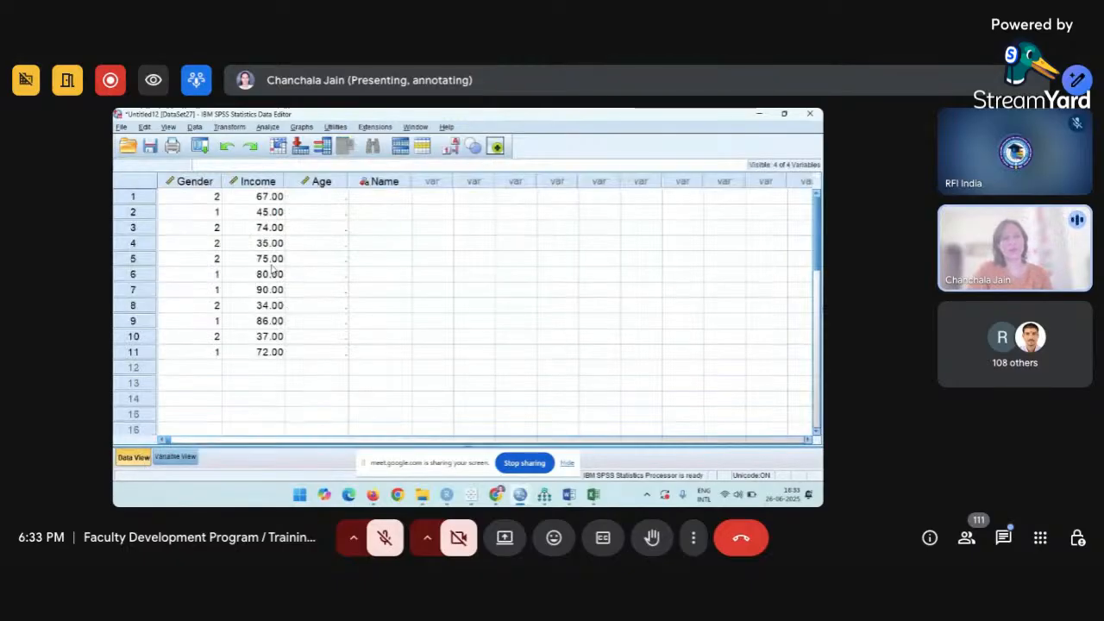
# Enter ages 34, 45, 67, 43, 53, 27, 51, 24, 53, 27, 30 in Age rows 1–11.
pyautogui.click(332, 199)
pyautogui.write('34')
pyautogui.press('Return')
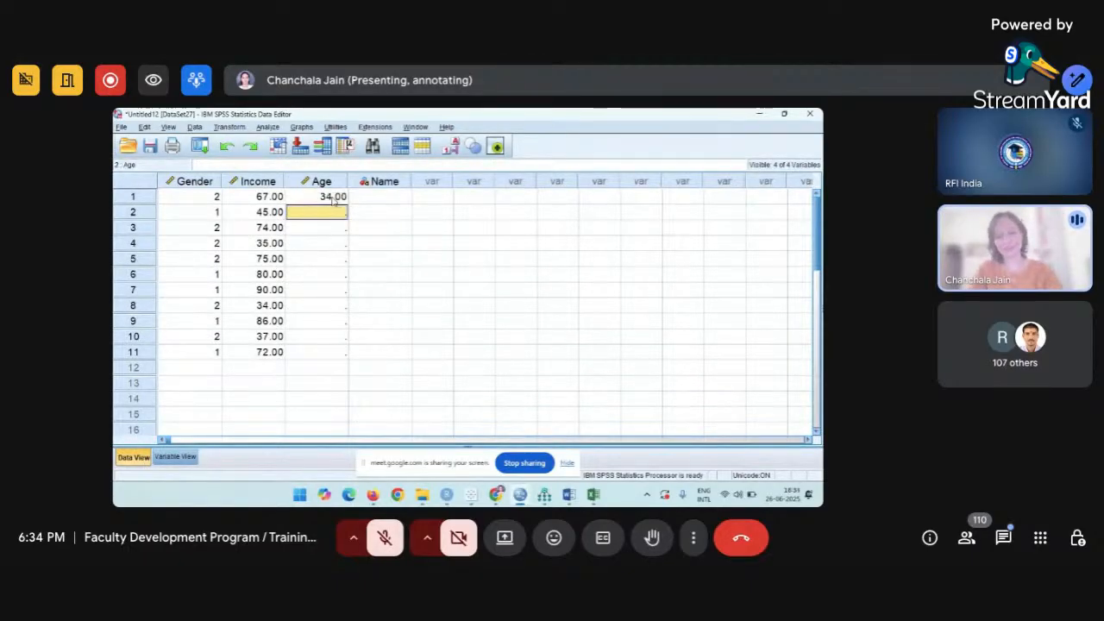
pyautogui.write('45')
pyautogui.press('Return')
pyautogui.write('67')
pyautogui.press('Return')
pyautogui.write('43')
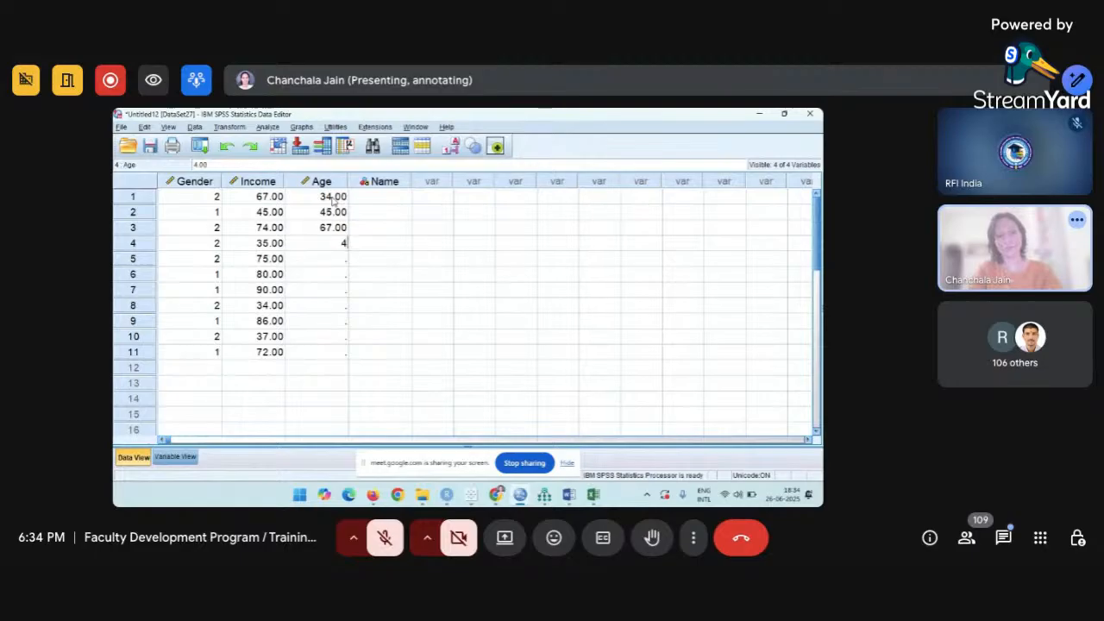
pyautogui.press('Return')
pyautogui.write('53')
pyautogui.press('Return')
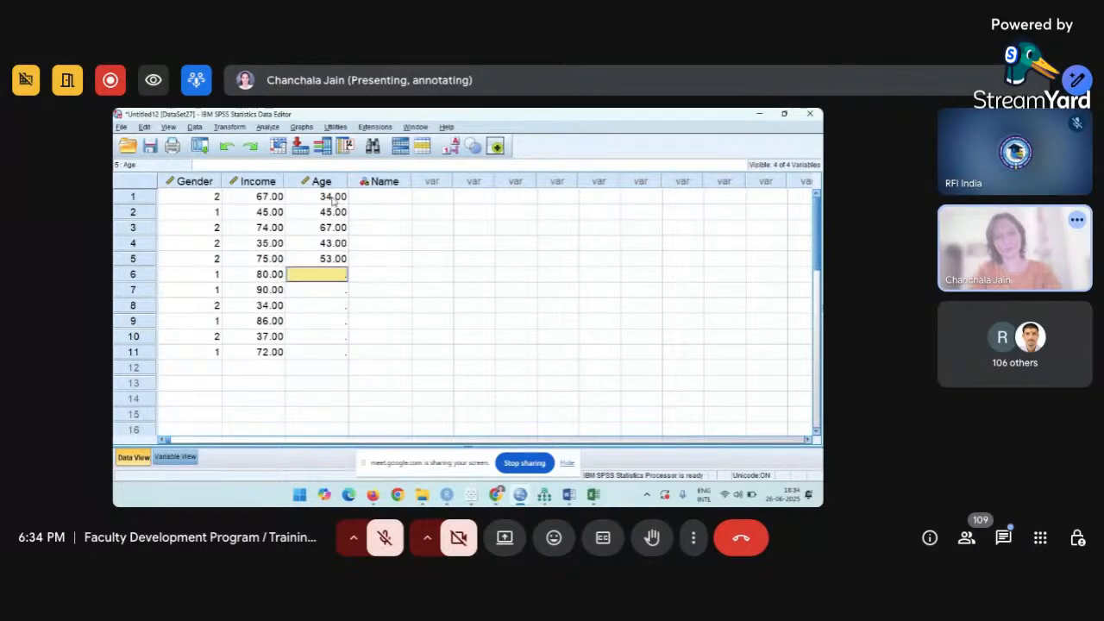
pyautogui.write('27')
pyautogui.press('Return')
pyautogui.write('5')
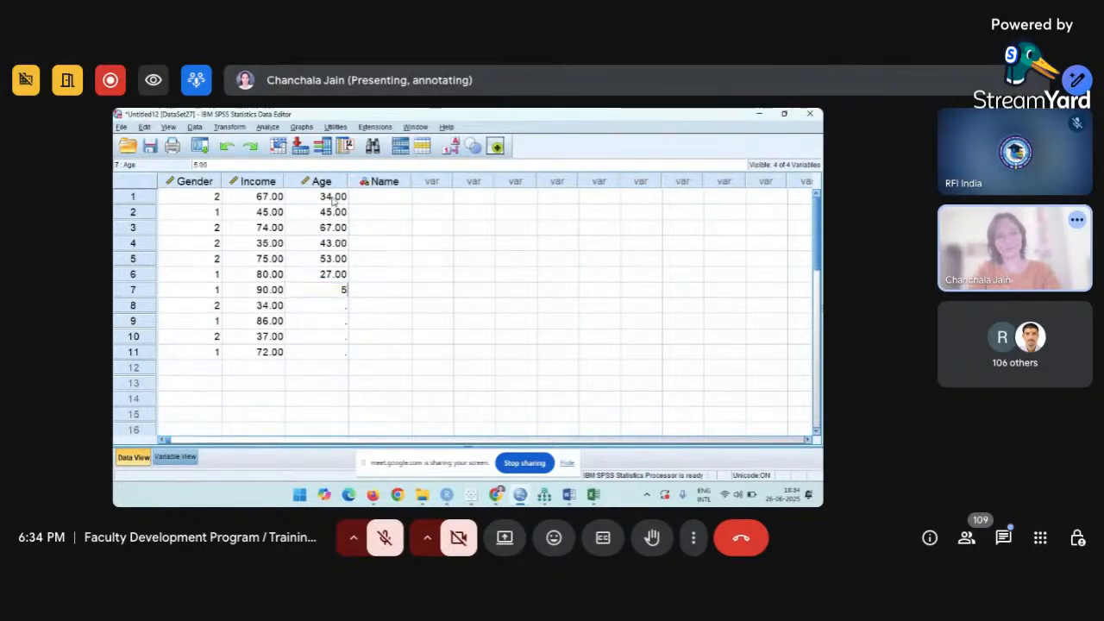
pyautogui.write('1')
pyautogui.press('Return')
pyautogui.write('24')
pyautogui.press('Return')
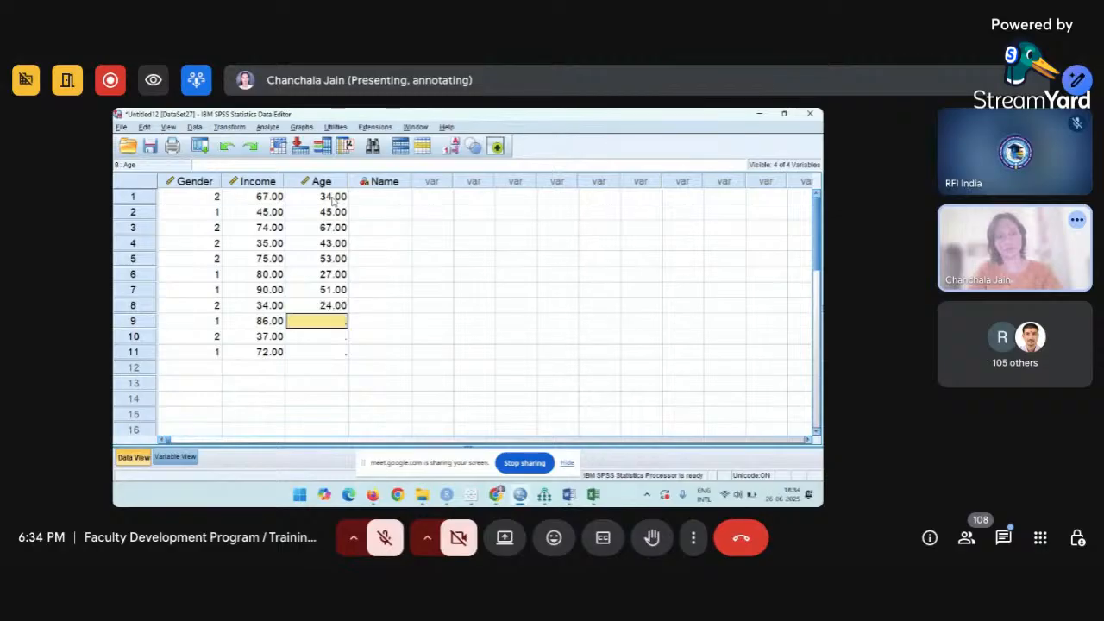
pyautogui.write('5')
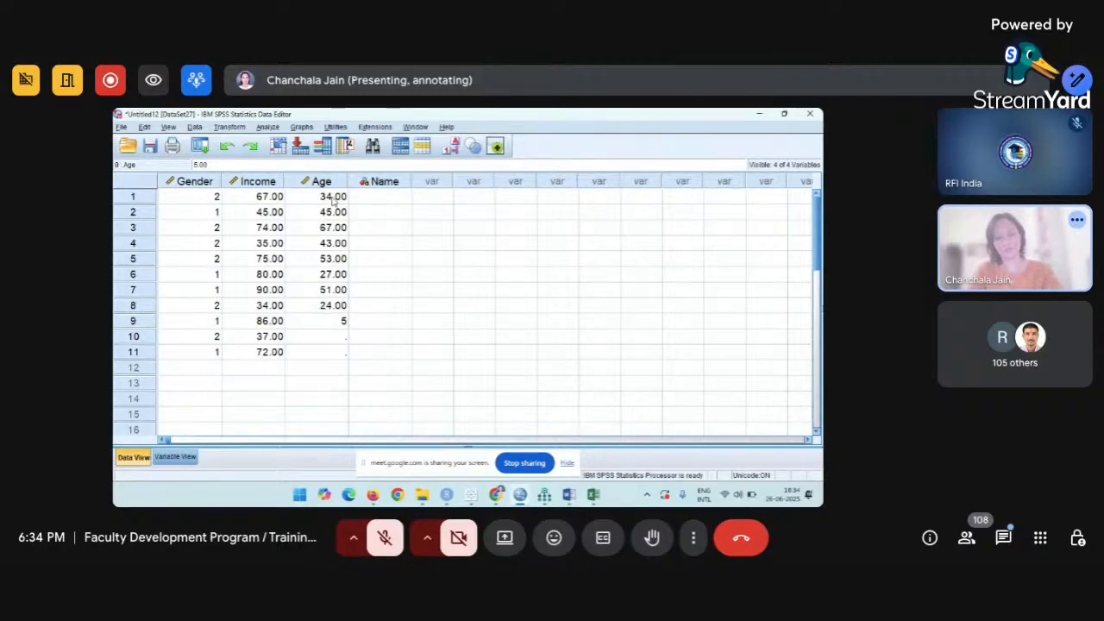
pyautogui.write('3')
pyautogui.press('Return')
pyautogui.write('27')
pyautogui.press('Return')
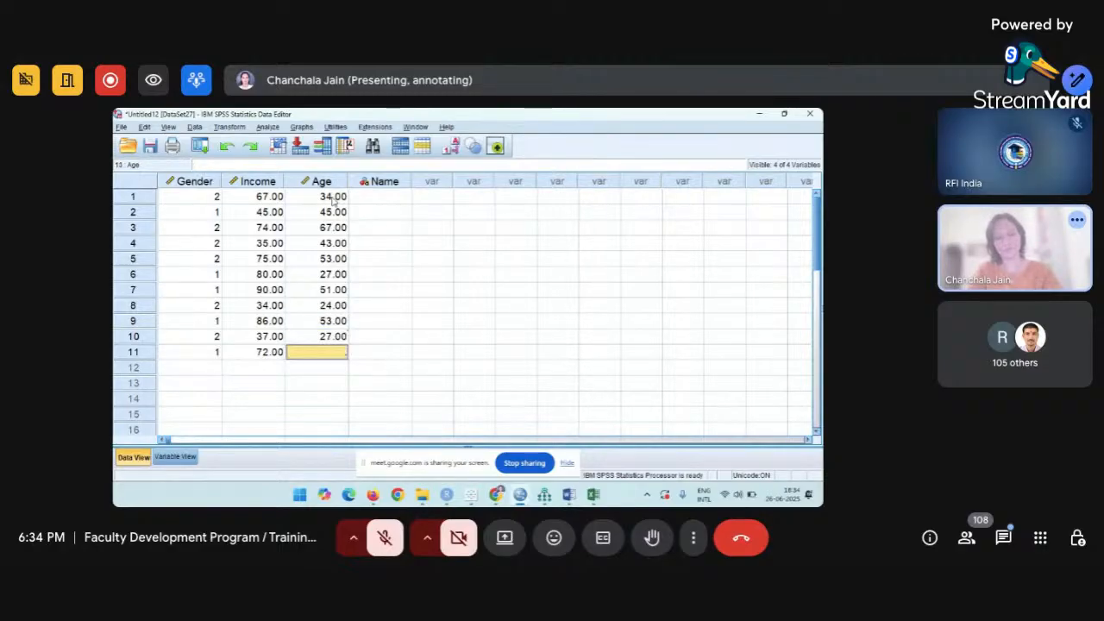
pyautogui.write('30')
pyautogui.press('Return')
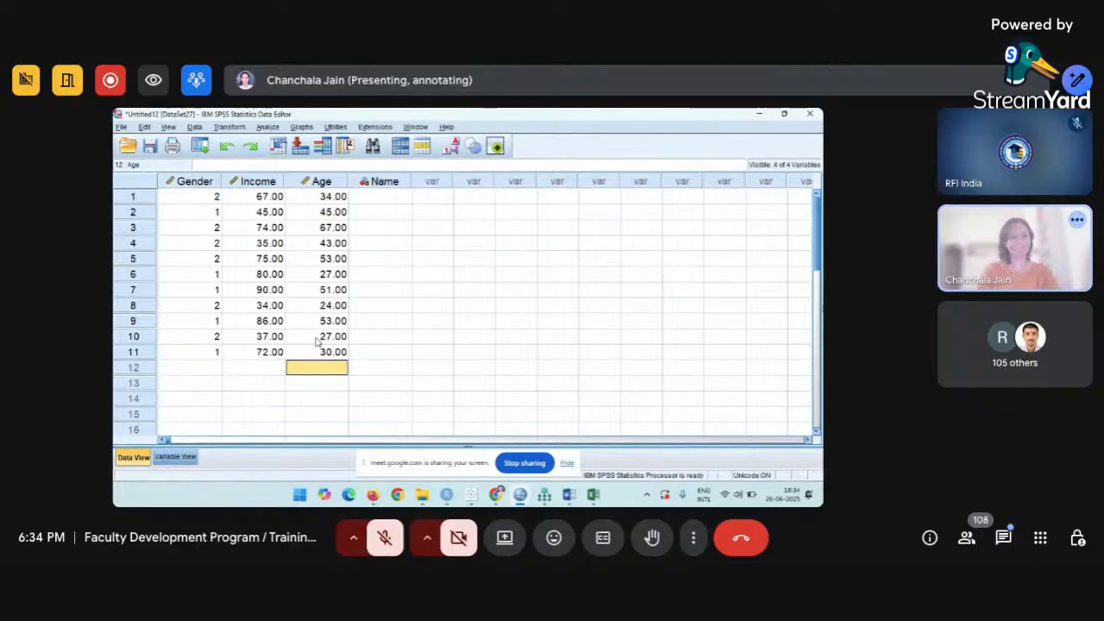
pyautogui.click(194, 459)
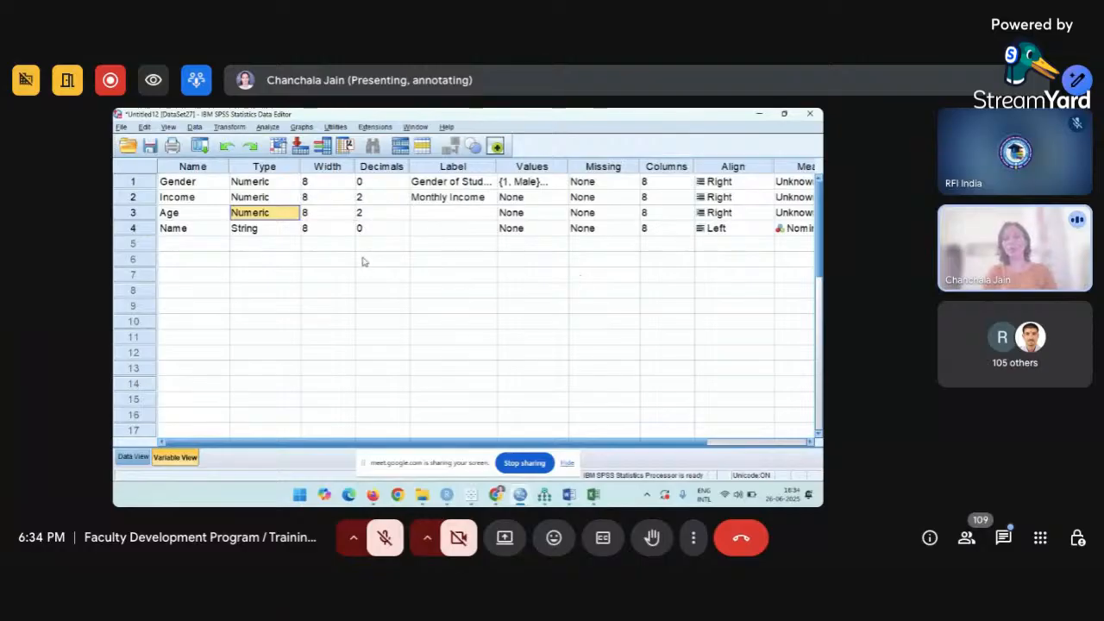
pyautogui.click(623, 214)
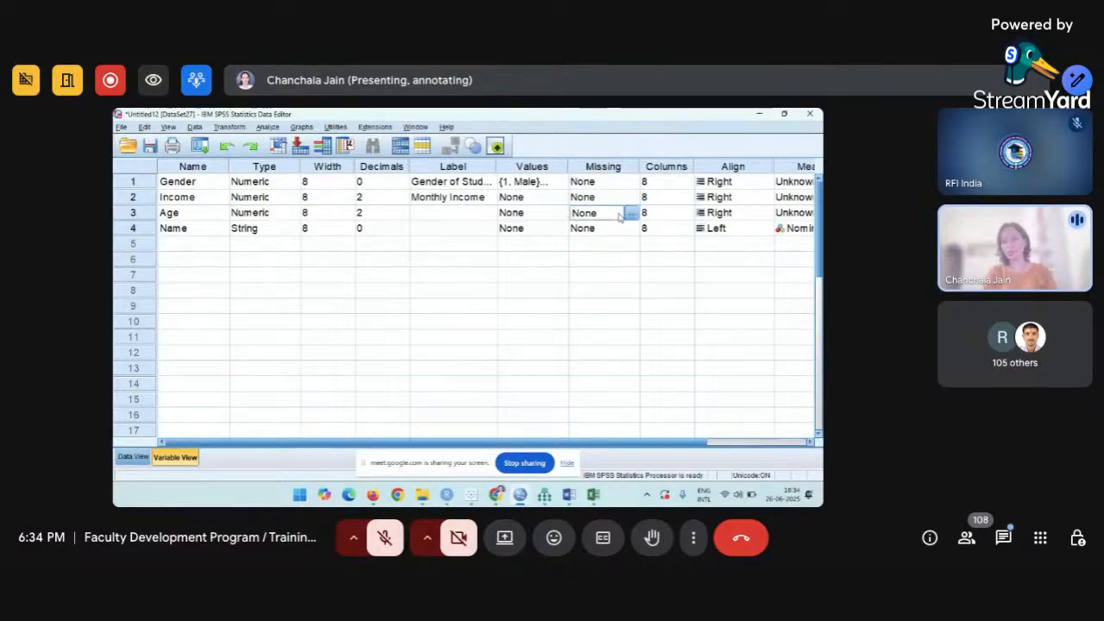
pyautogui.click(630, 215)
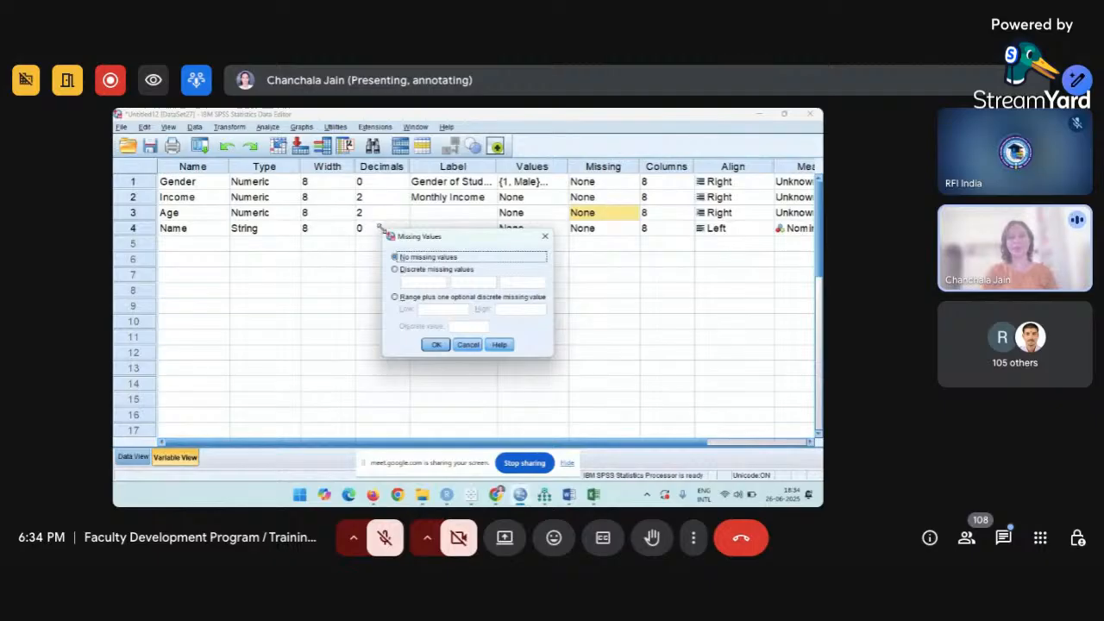
pyautogui.moveTo(380, 228); pyautogui.dragTo(212, 198)
pyautogui.moveTo(295, 205); pyautogui.dragTo(383, 180)
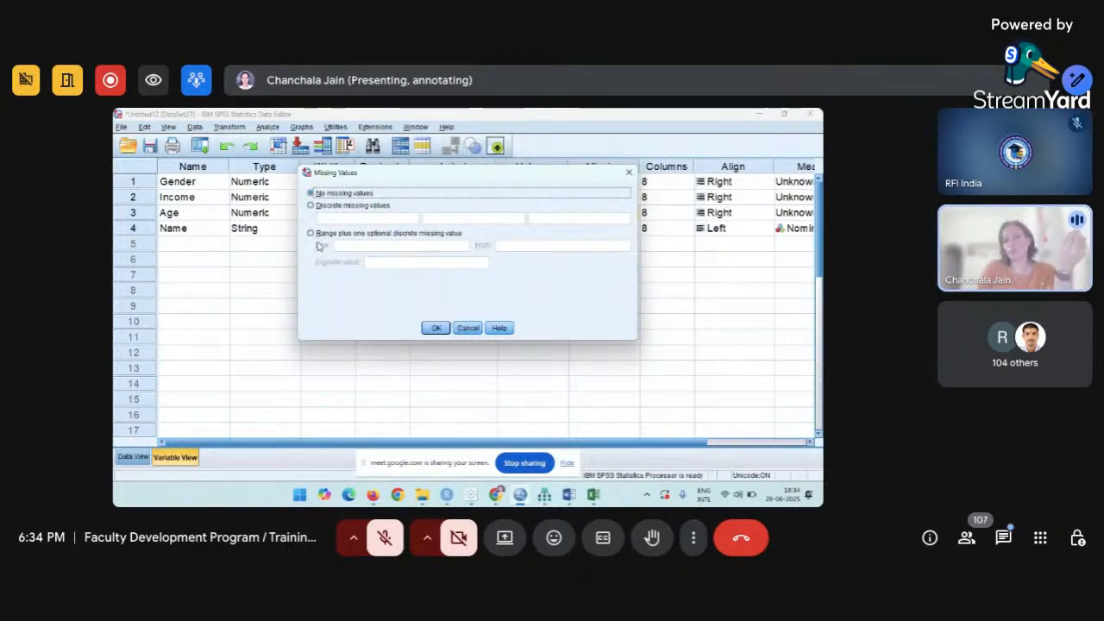
pyautogui.click(312, 206)
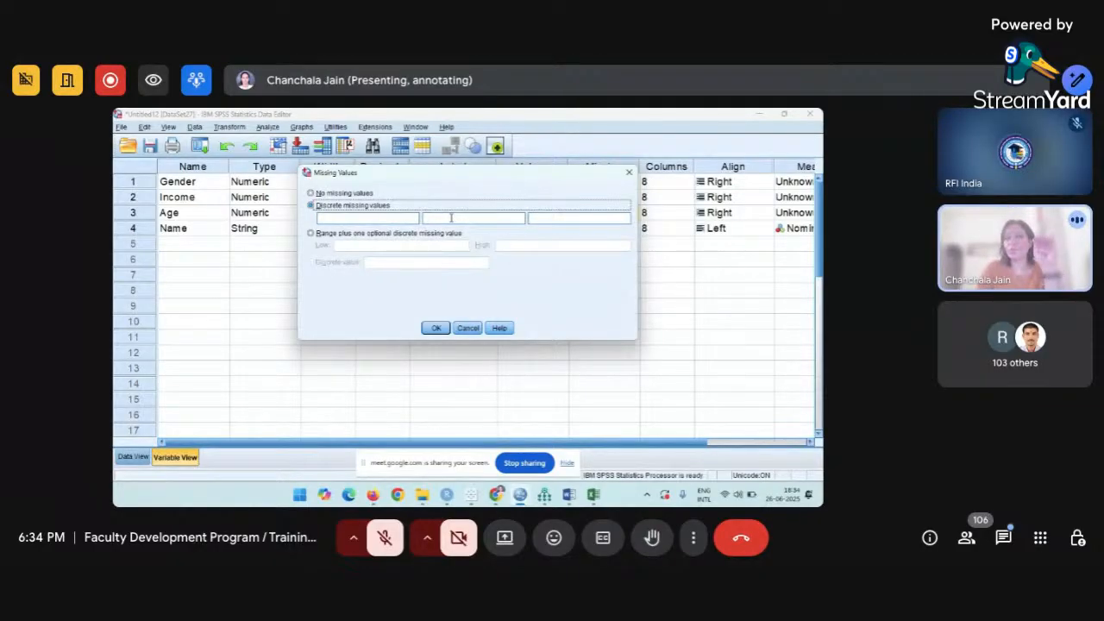
pyautogui.click(363, 218)
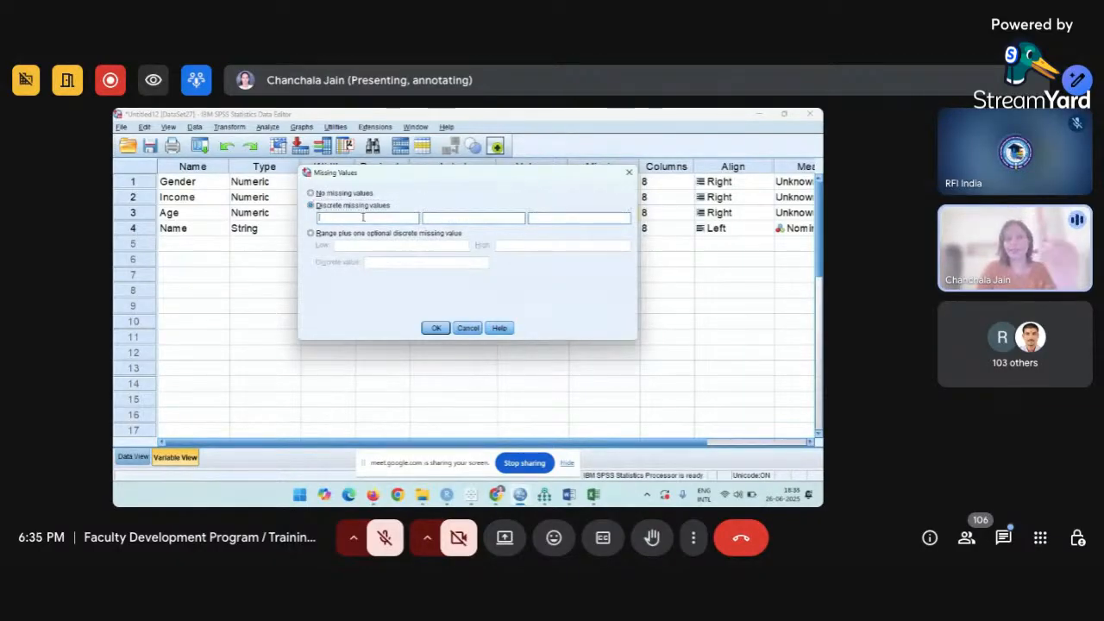
pyautogui.click(467, 328)
pyautogui.click(133, 456)
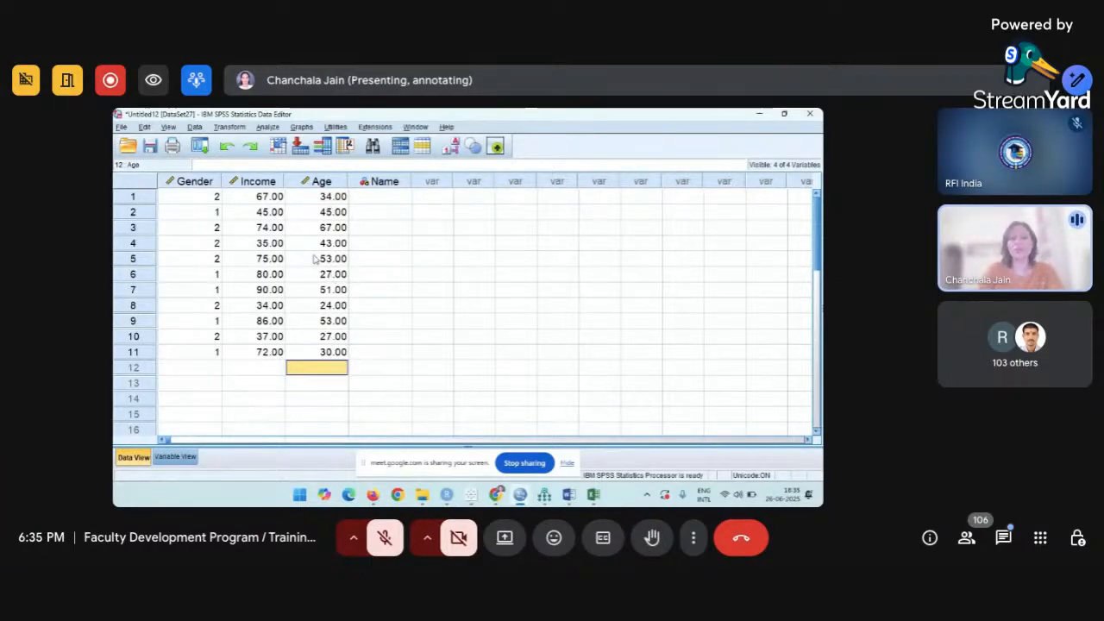
# Enter discrete missing values 24 and 27 for Age, then switch to range plus one discrete value.
pyautogui.click(175, 457)
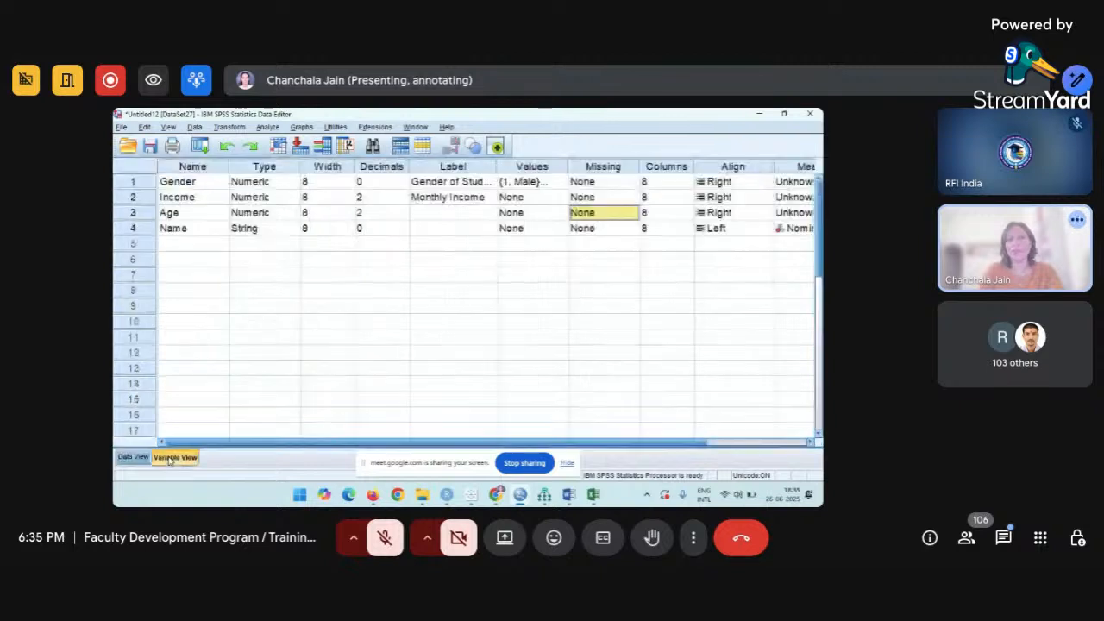
pyautogui.click(632, 214)
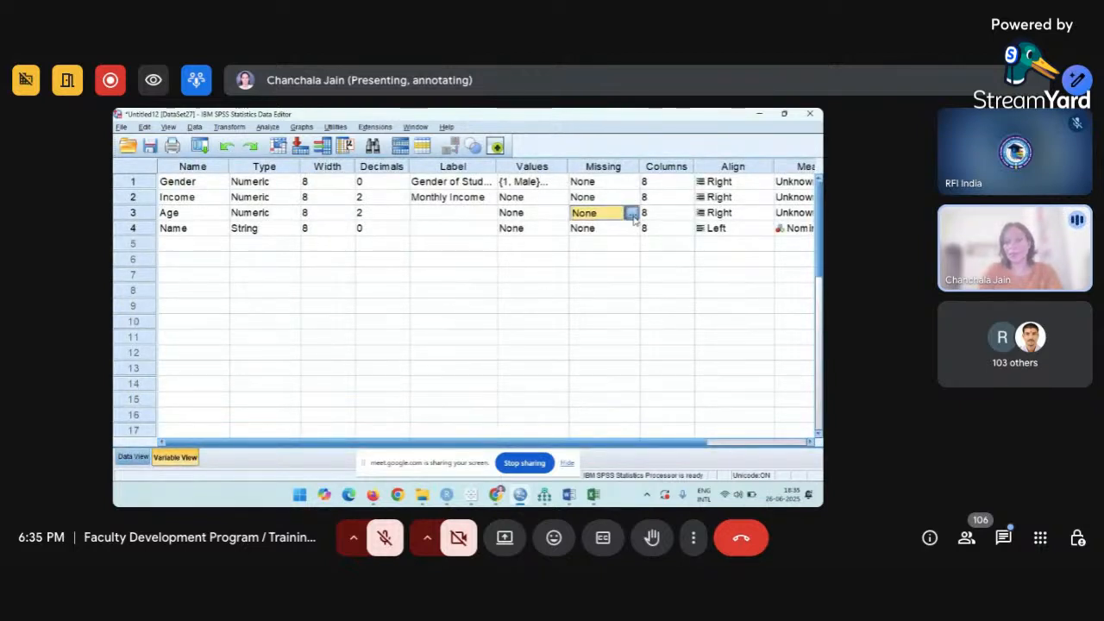
pyautogui.click(632, 213)
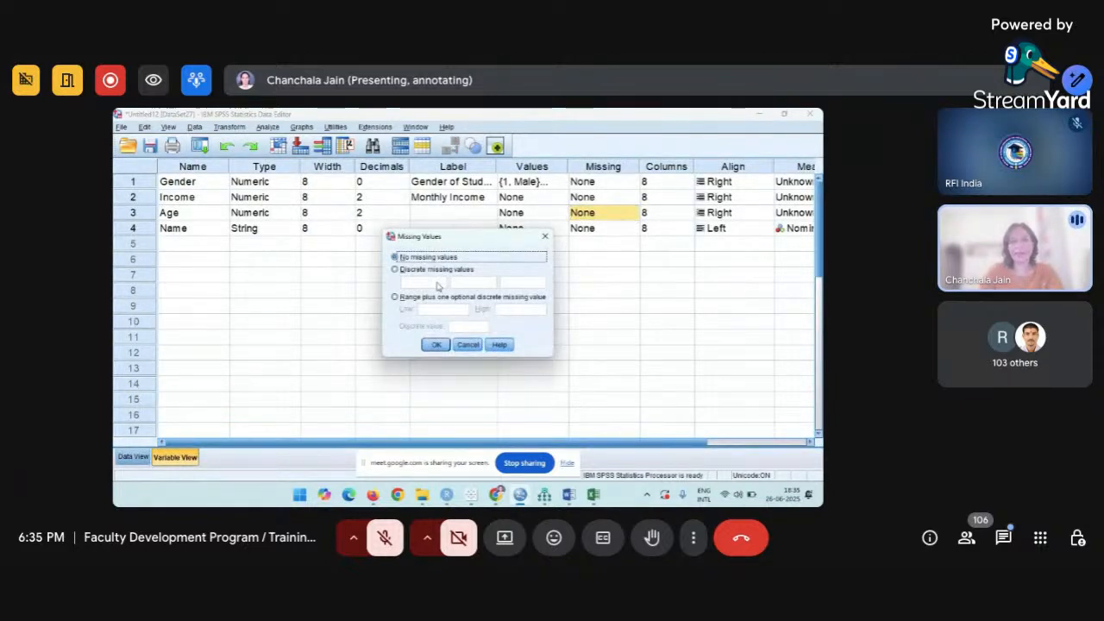
pyautogui.click(394, 270)
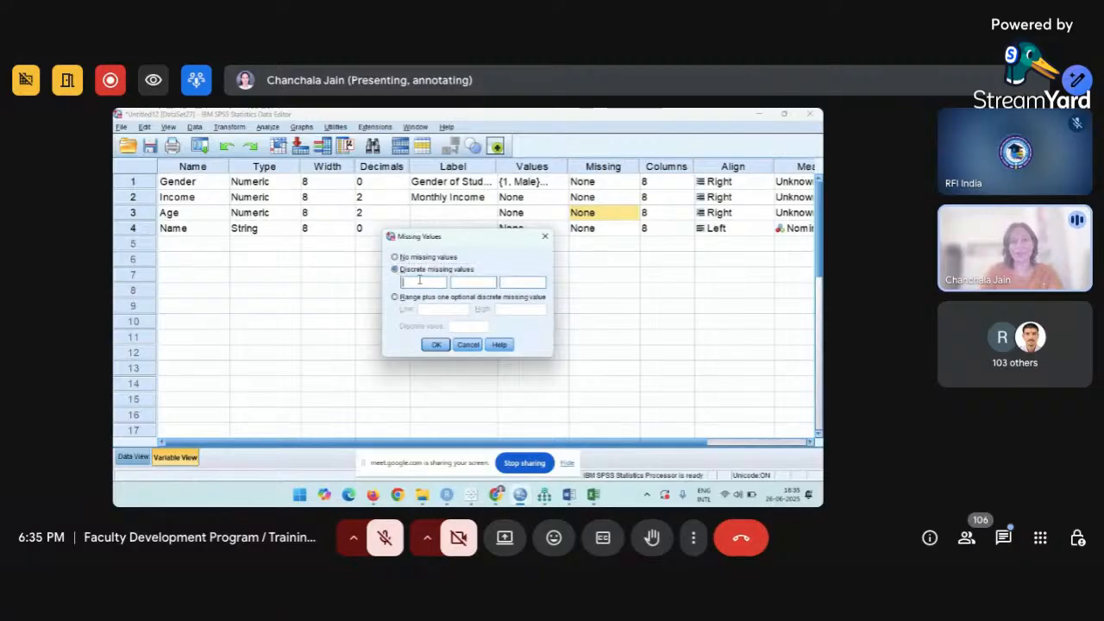
pyautogui.press('Tab')
pyautogui.write('2')
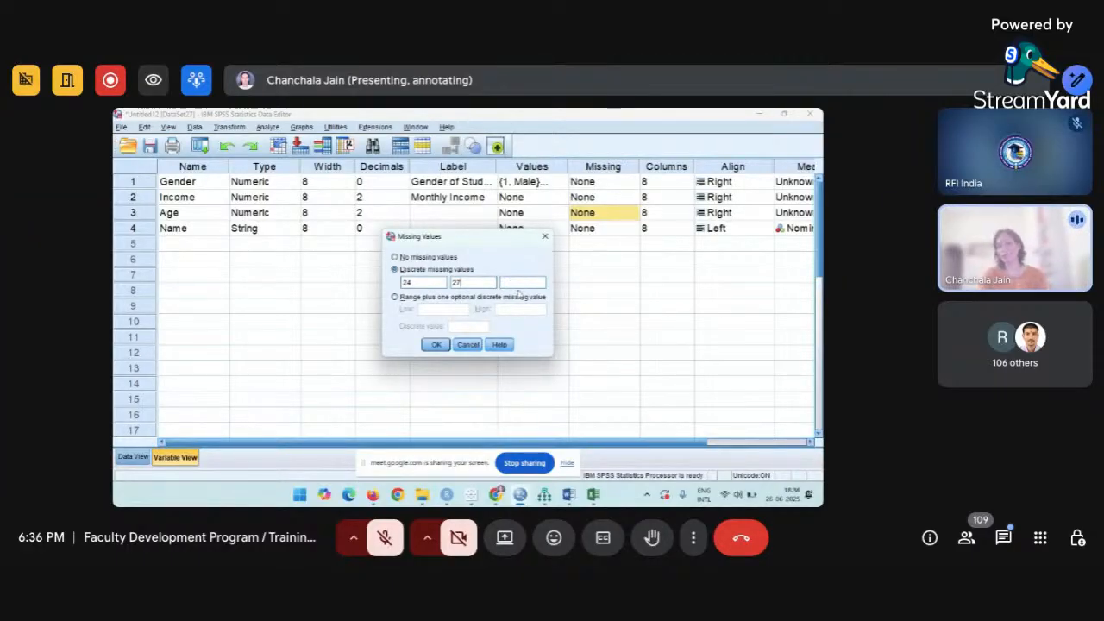
pyautogui.click(395, 297)
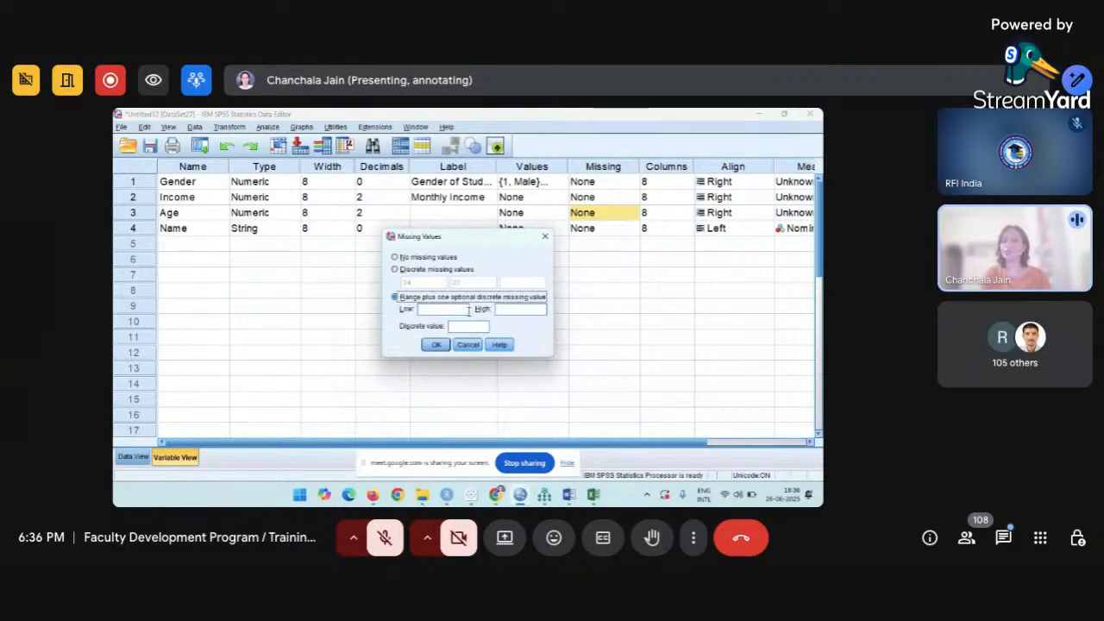
# Try Low 14, High 29 and discrete 12 for Age's missing values, then cancel unapplied.
pyautogui.click(468, 311)
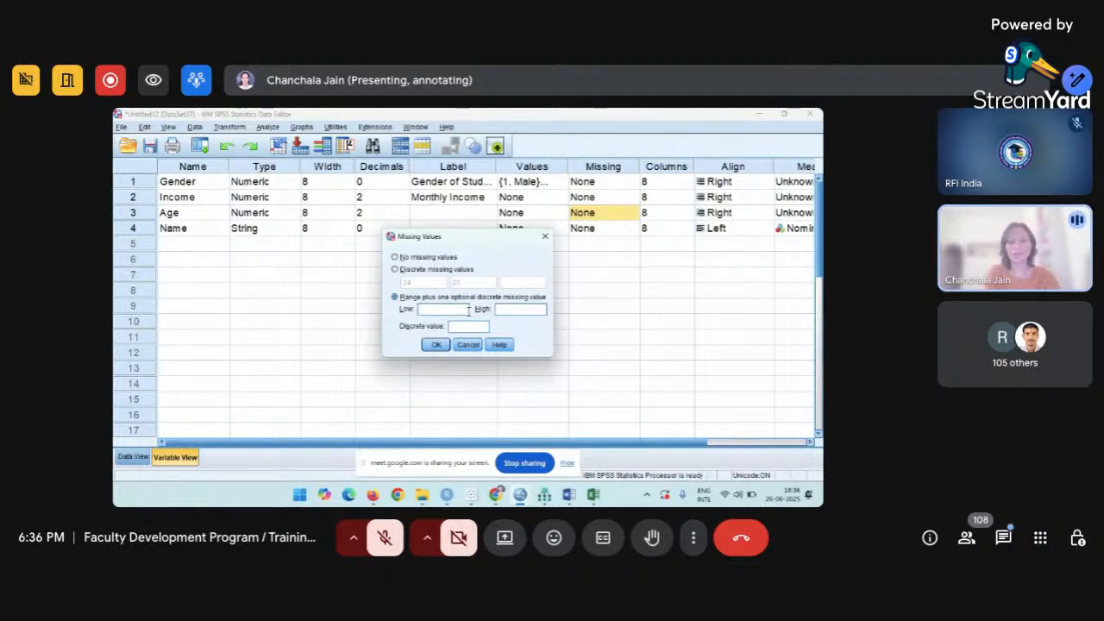
pyautogui.write('14')
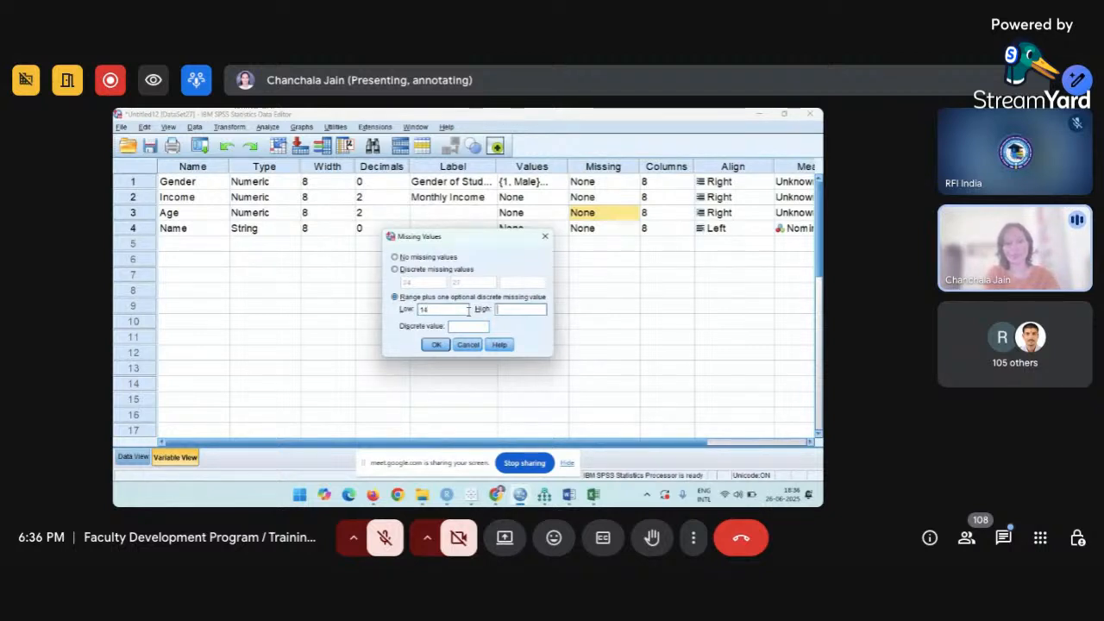
pyautogui.press('Tab')
pyautogui.write('29')
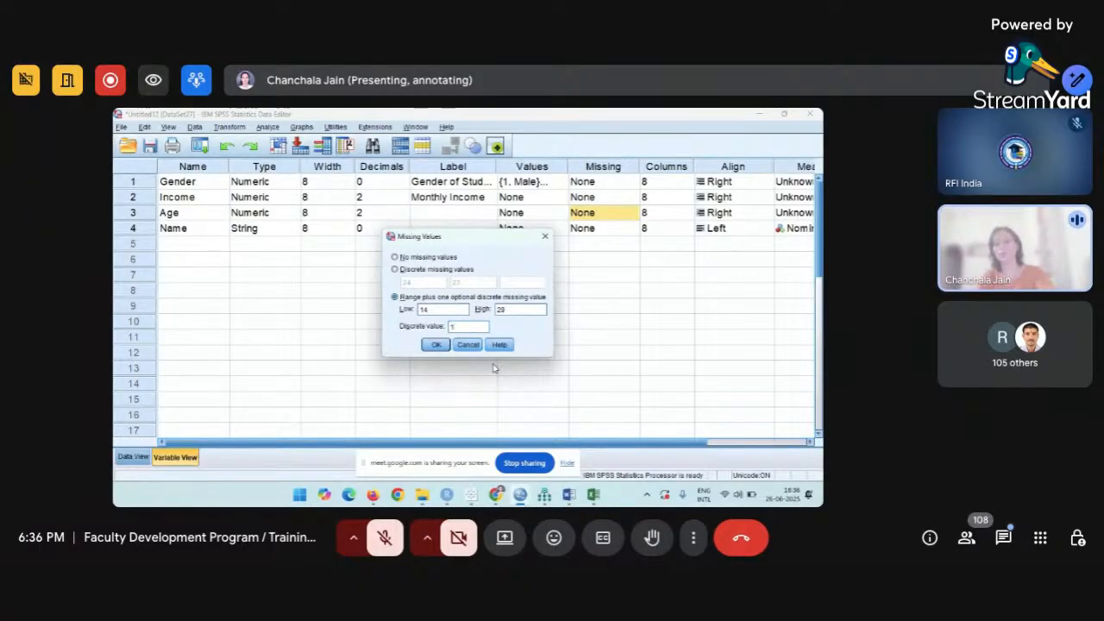
pyautogui.write('12')
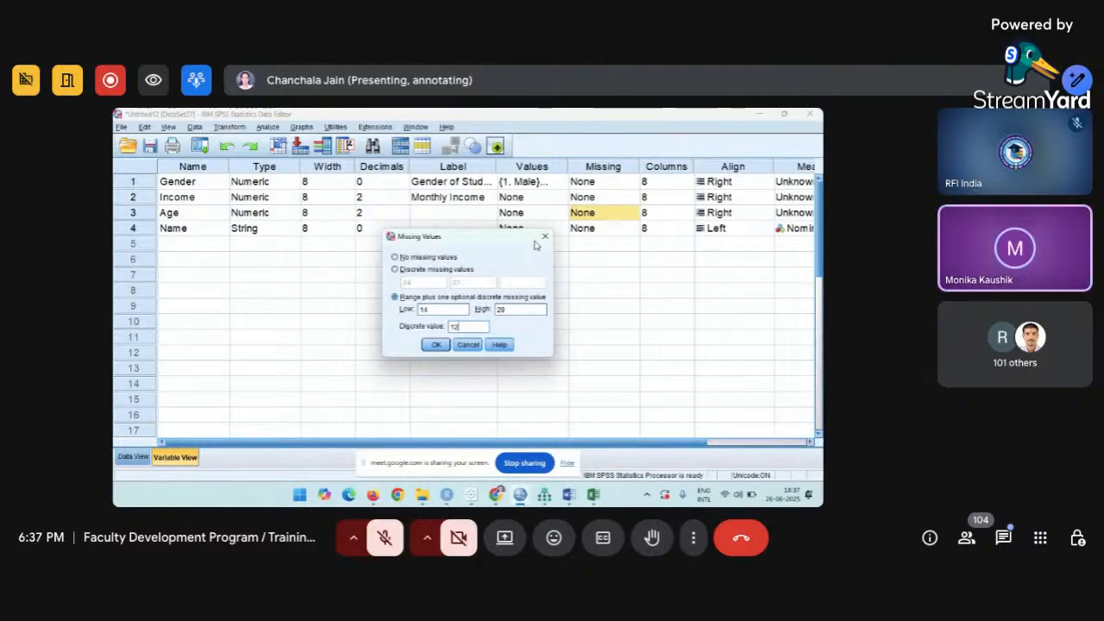
pyautogui.click(481, 346)
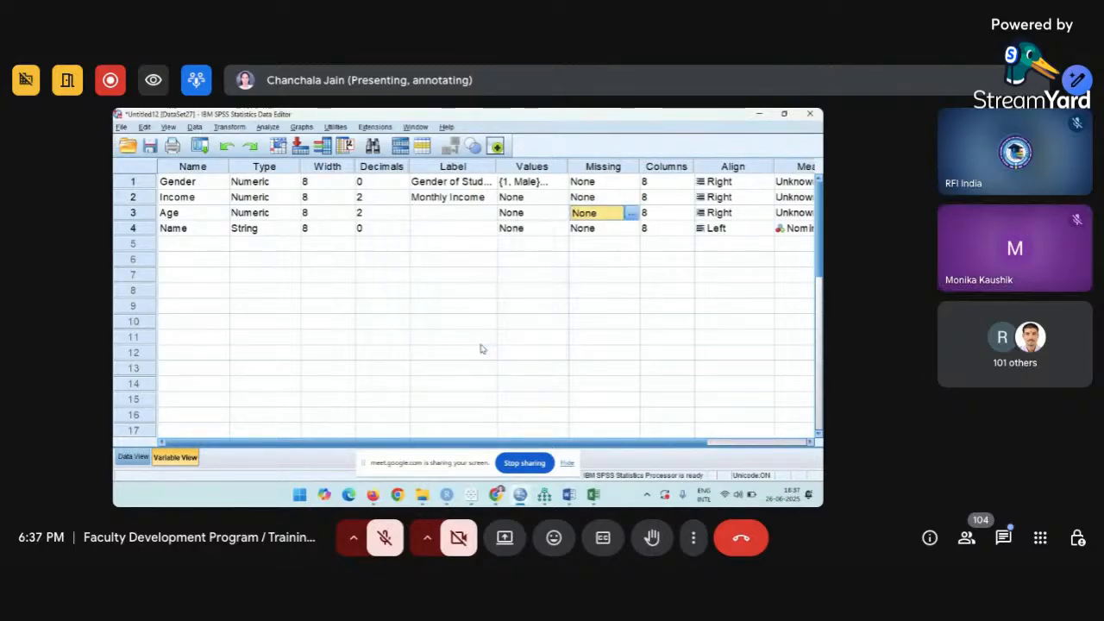
# Widen the Age column in the data grid so its Columns width reads 13.
pyautogui.click(671, 169)
pyautogui.click(729, 167)
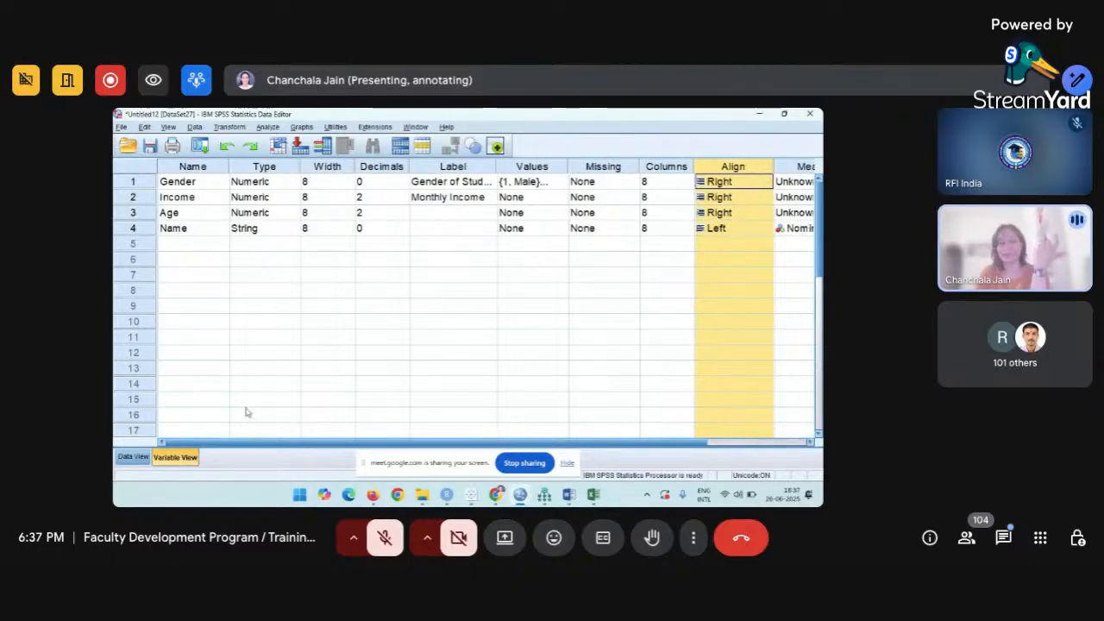
pyautogui.click(135, 458)
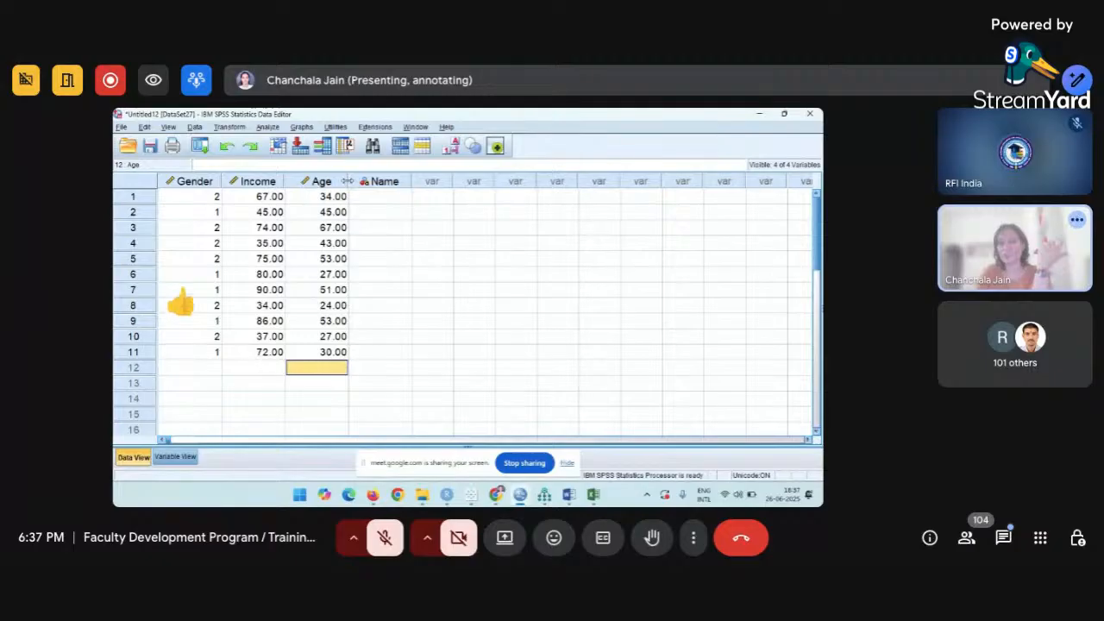
pyautogui.moveTo(348, 181); pyautogui.dragTo(385, 181)
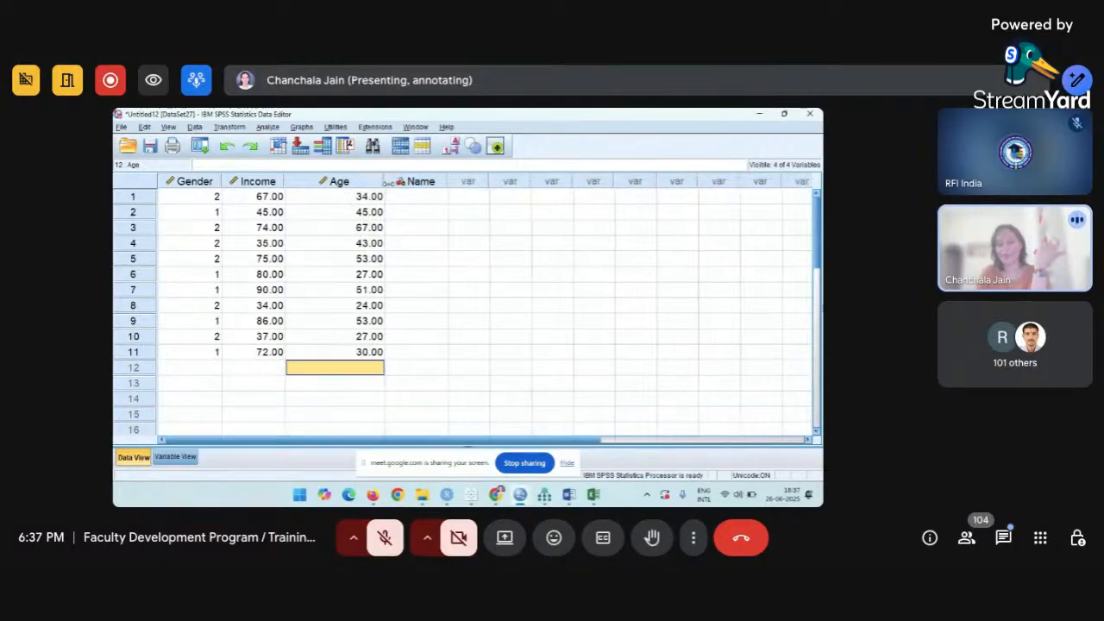
pyautogui.click(174, 458)
pyautogui.click(664, 216)
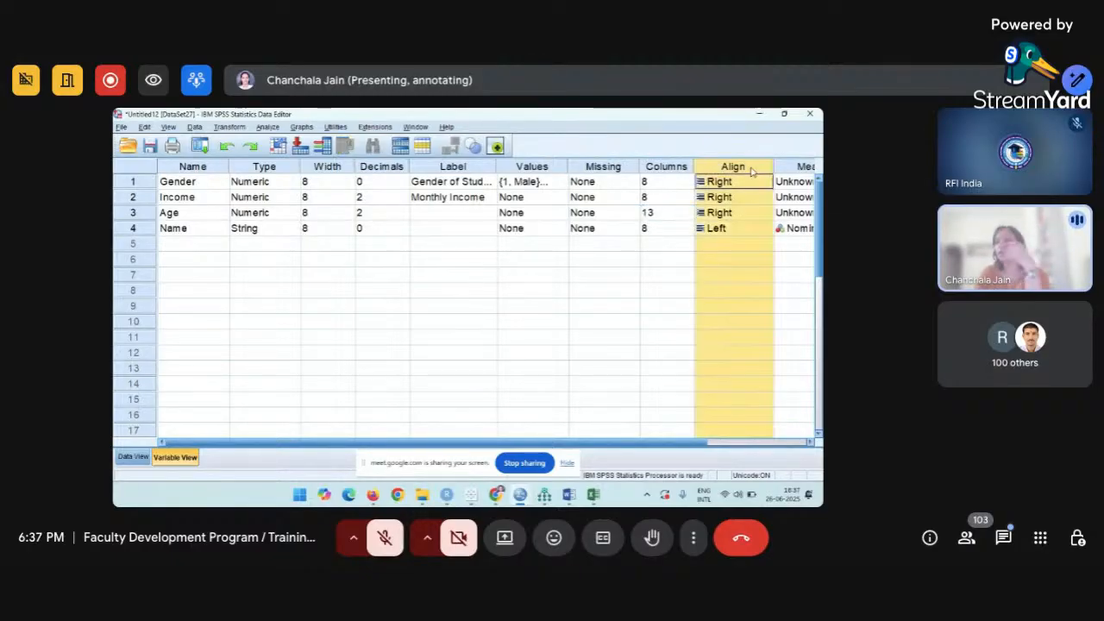
# Switch Gender's alignment to Left and back to Right, then show its measurement level choices.
pyautogui.click(752, 171)
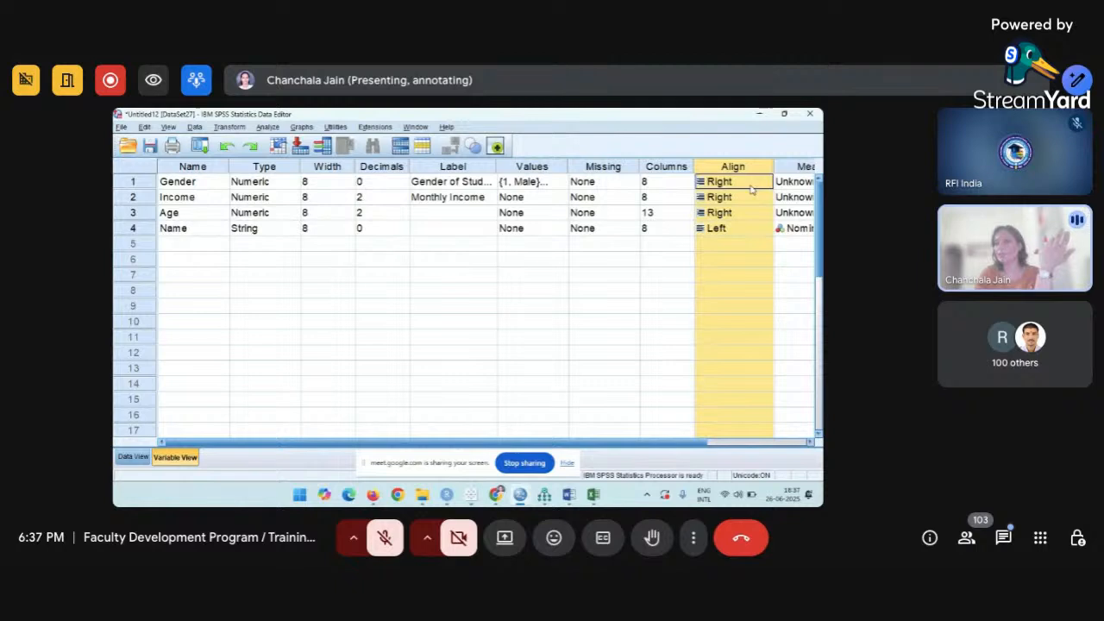
pyautogui.click(752, 186)
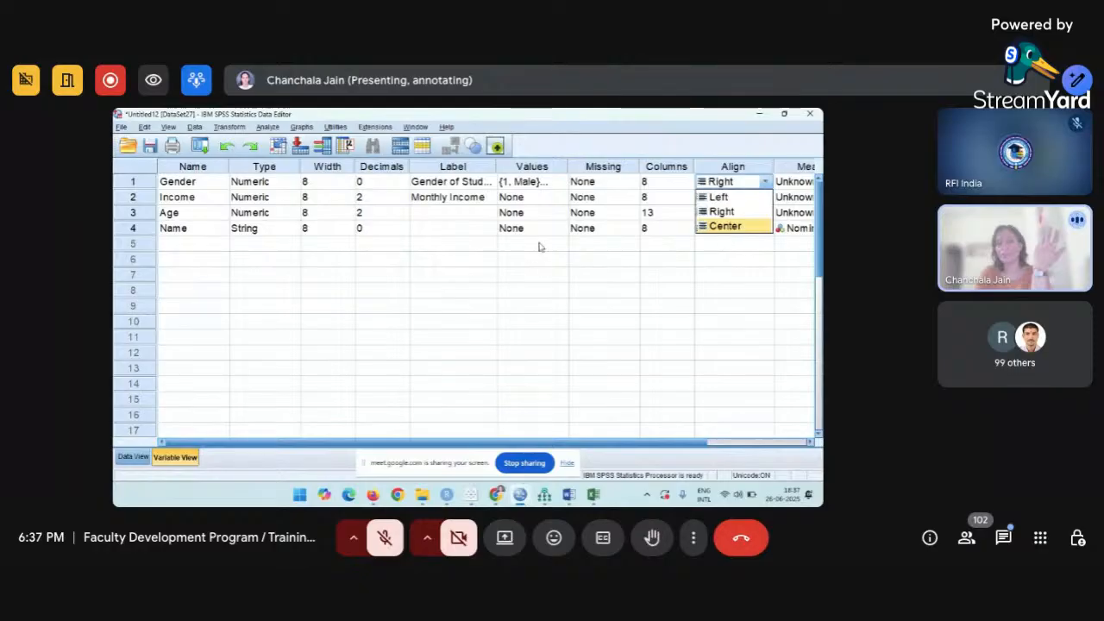
pyautogui.click(272, 231)
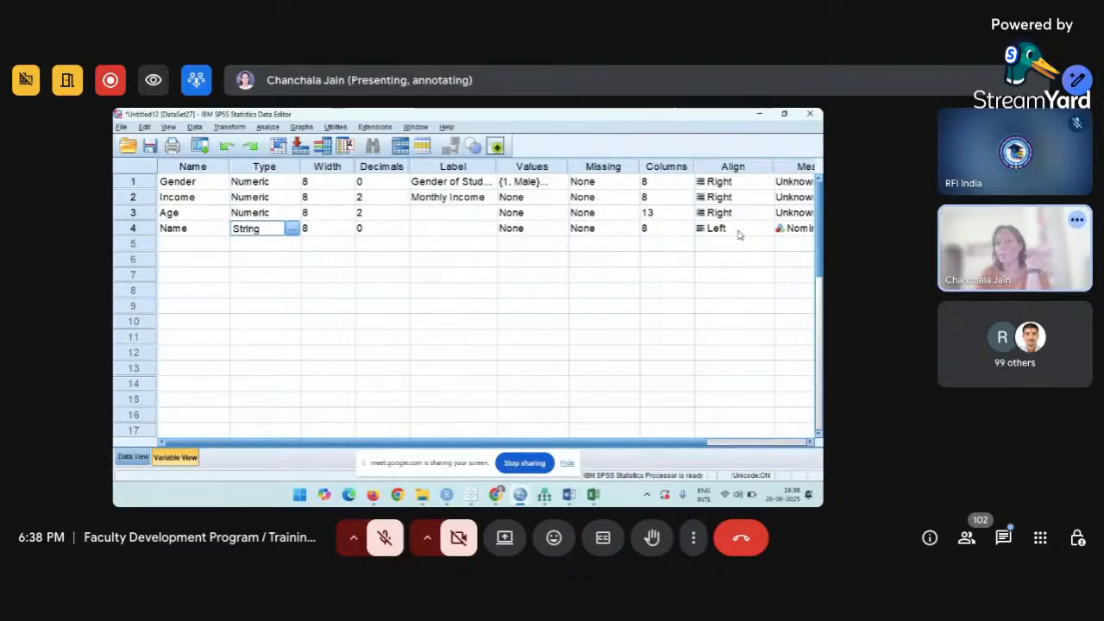
pyautogui.click(744, 184)
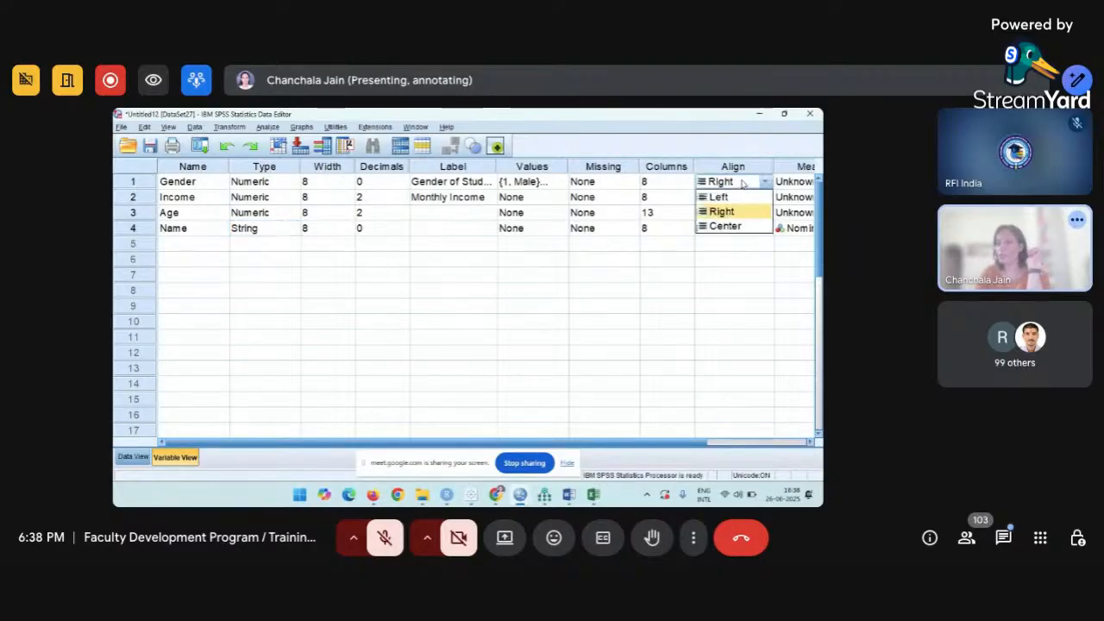
pyautogui.click(730, 199)
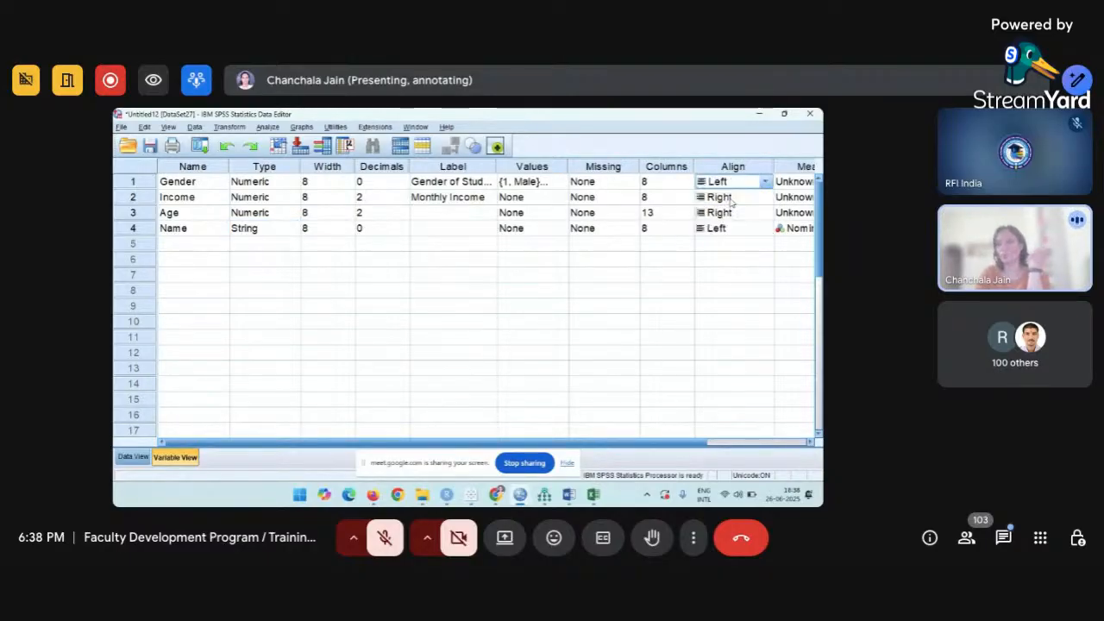
pyautogui.click(765, 184)
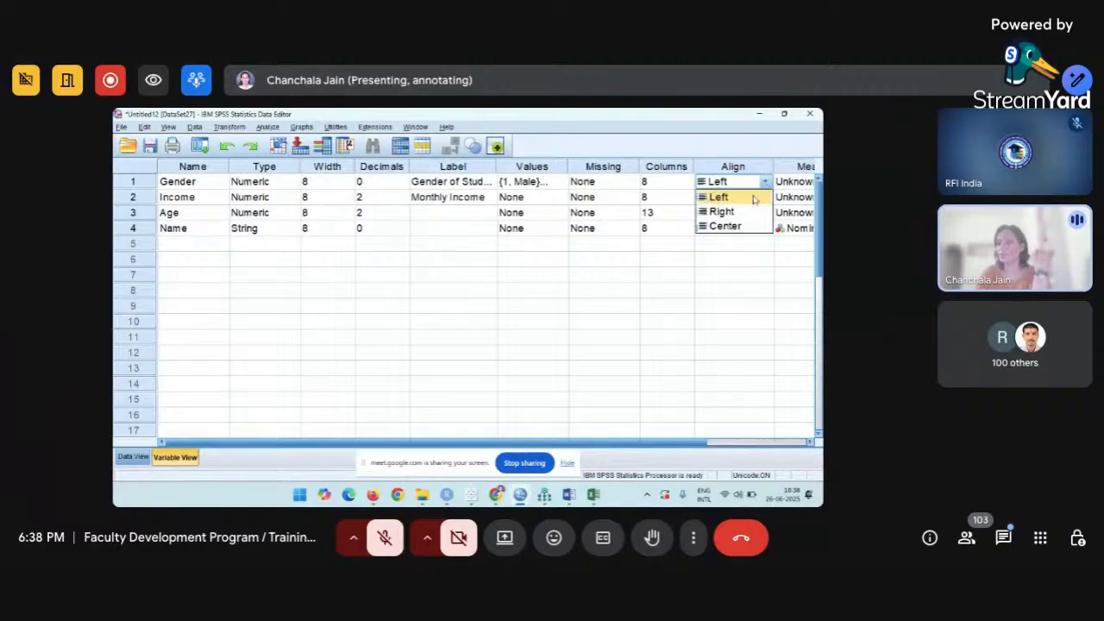
pyautogui.click(730, 212)
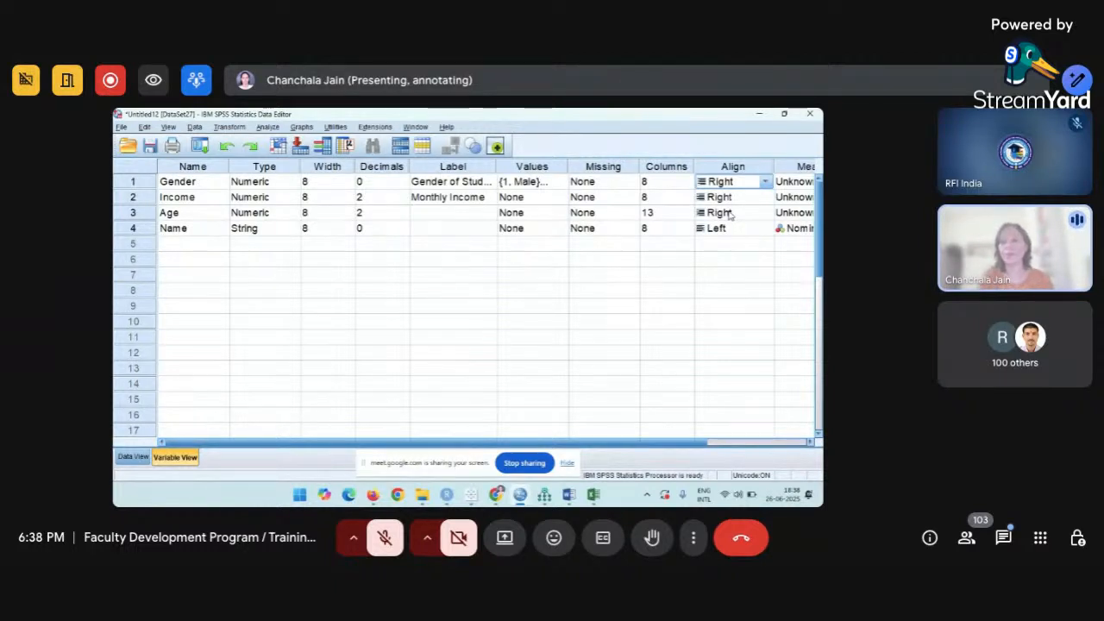
pyautogui.click(788, 182)
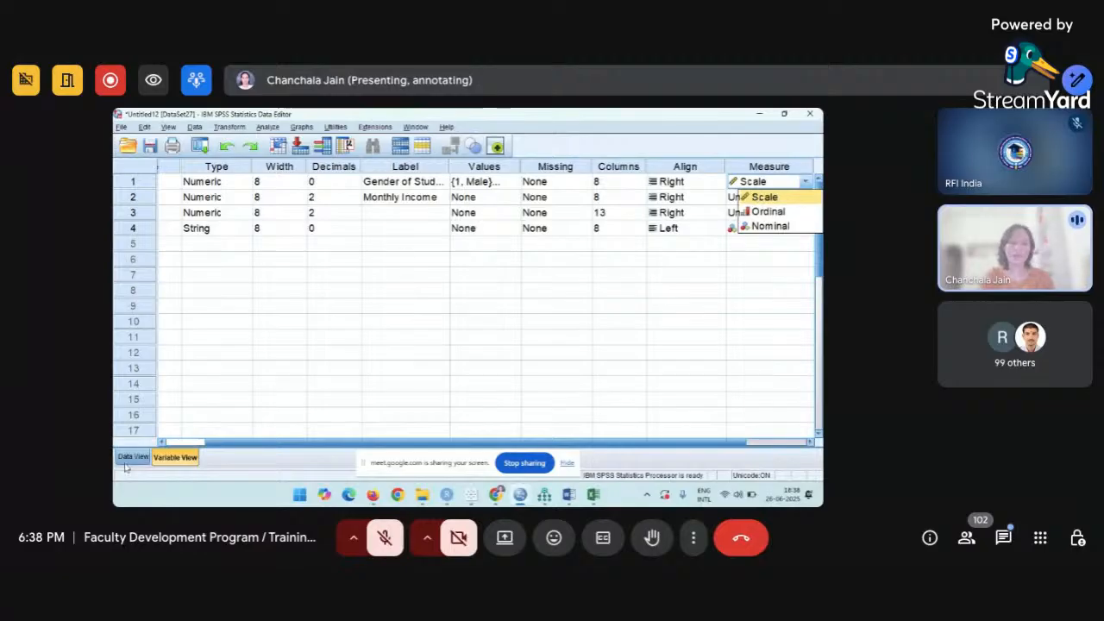
# Close the measurement level list and return to the Data View grid.
pyautogui.click(174, 445)
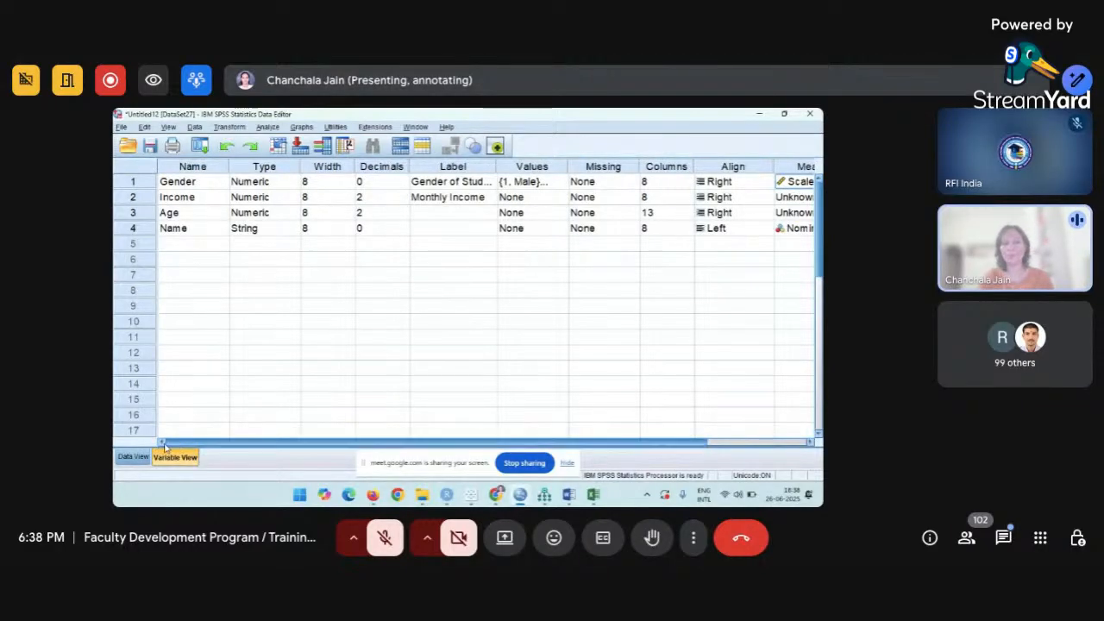
pyautogui.click(133, 457)
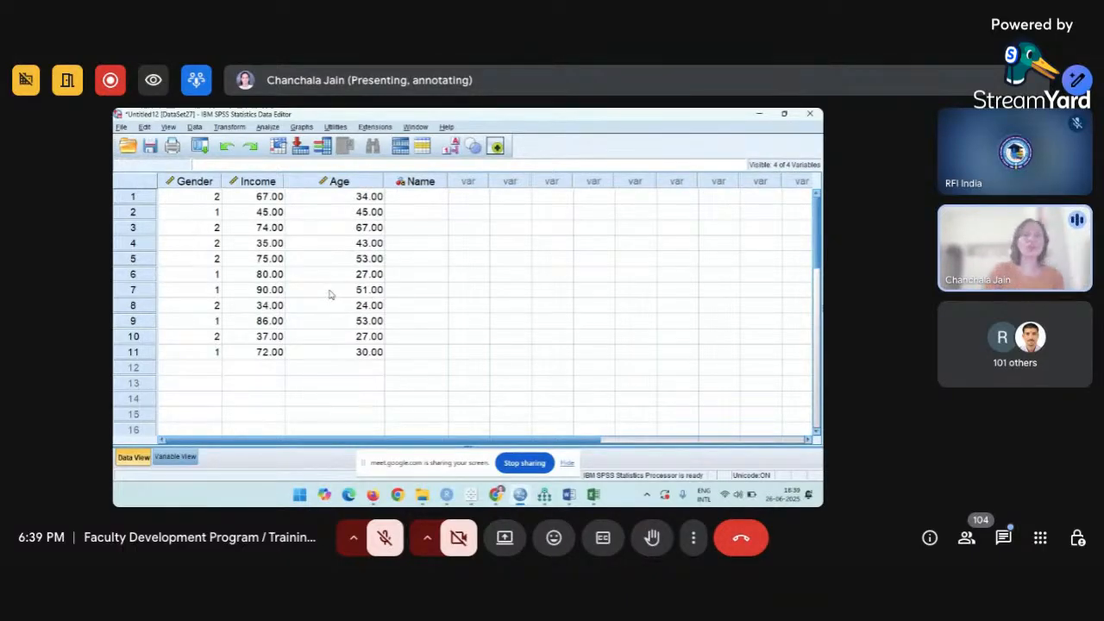
# Start opening a data file from the Downloads folder, filtering the file type to Excel.
pyautogui.click(122, 128)
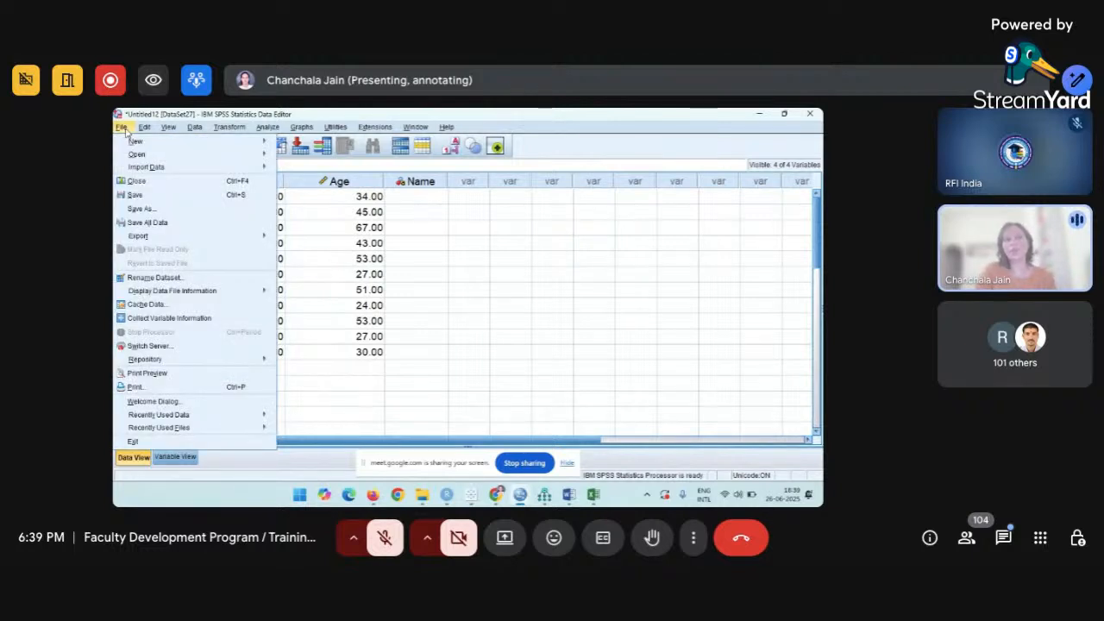
pyautogui.moveTo(144, 156)
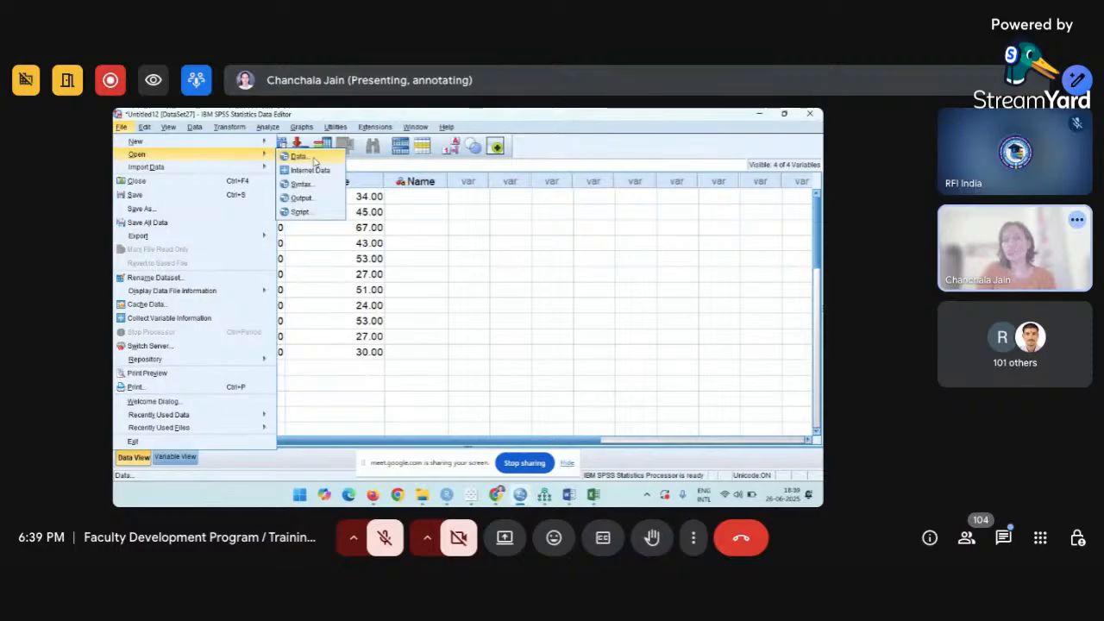
pyautogui.click(298, 156)
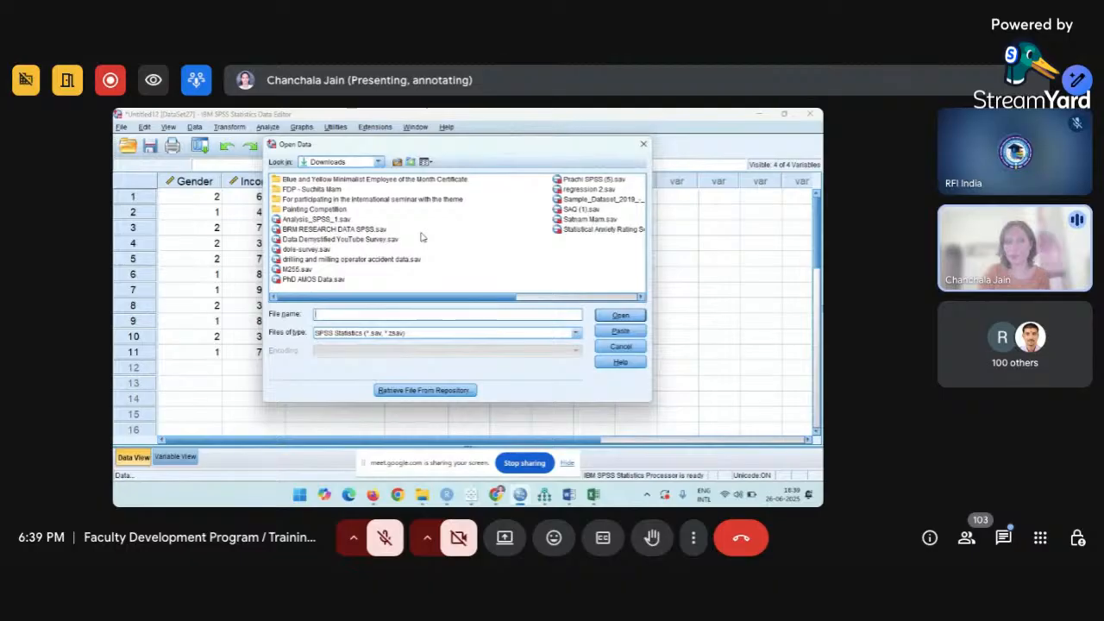
pyautogui.click(380, 163)
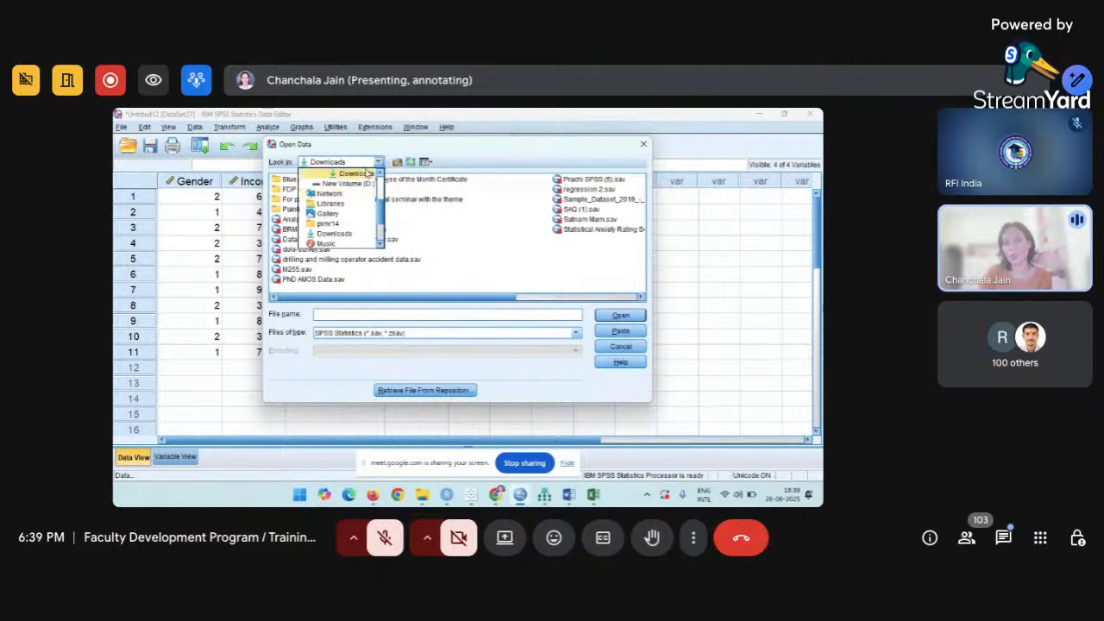
pyautogui.click(366, 172)
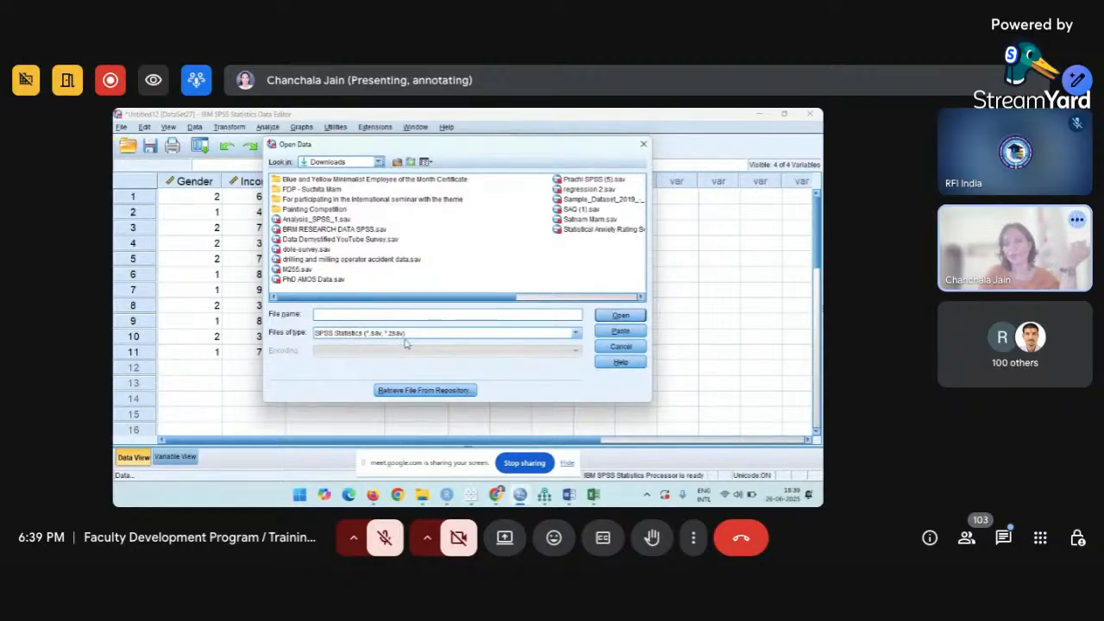
pyautogui.click(576, 334)
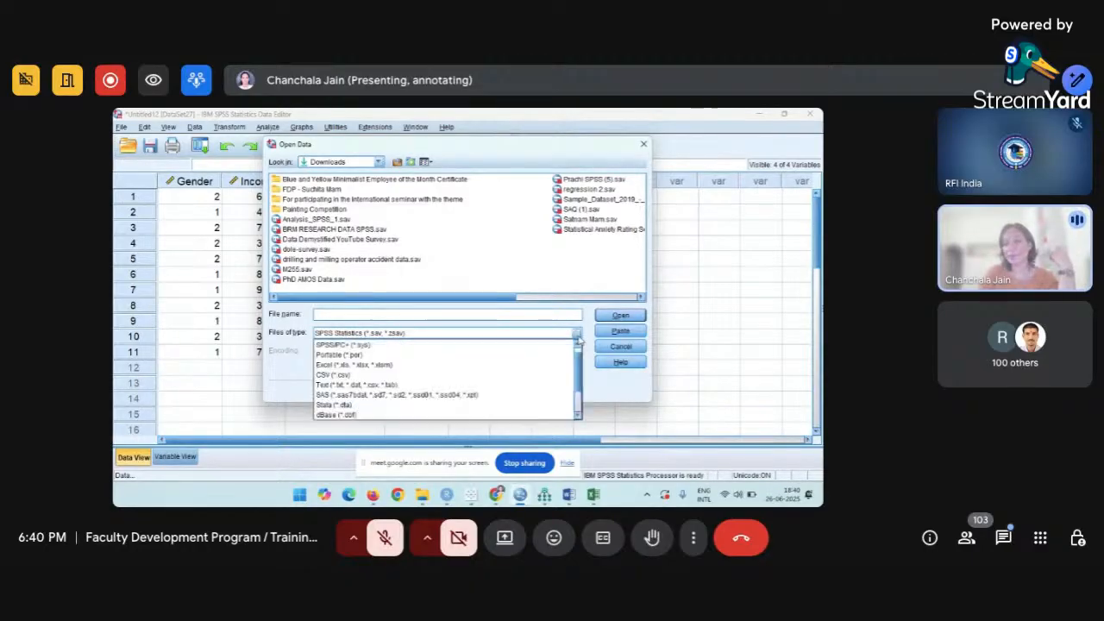
pyautogui.click(389, 366)
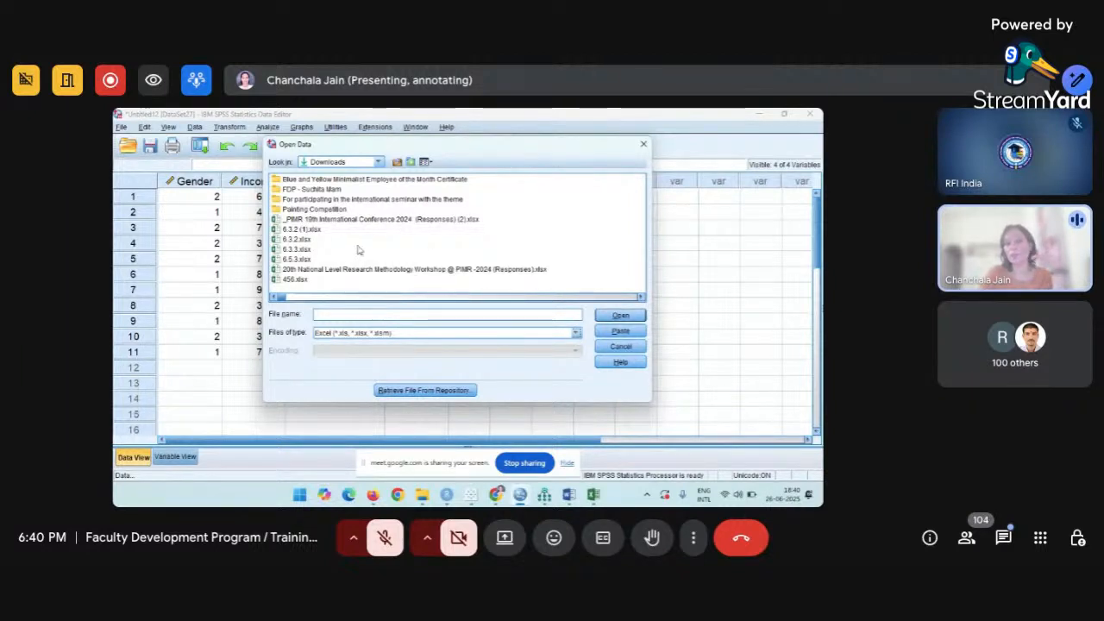
# Type 'sat', pick the suggested .sav file, and open it, triggering the file-in-use warning.
pyautogui.click(365, 314)
pyautogui.write('sat')
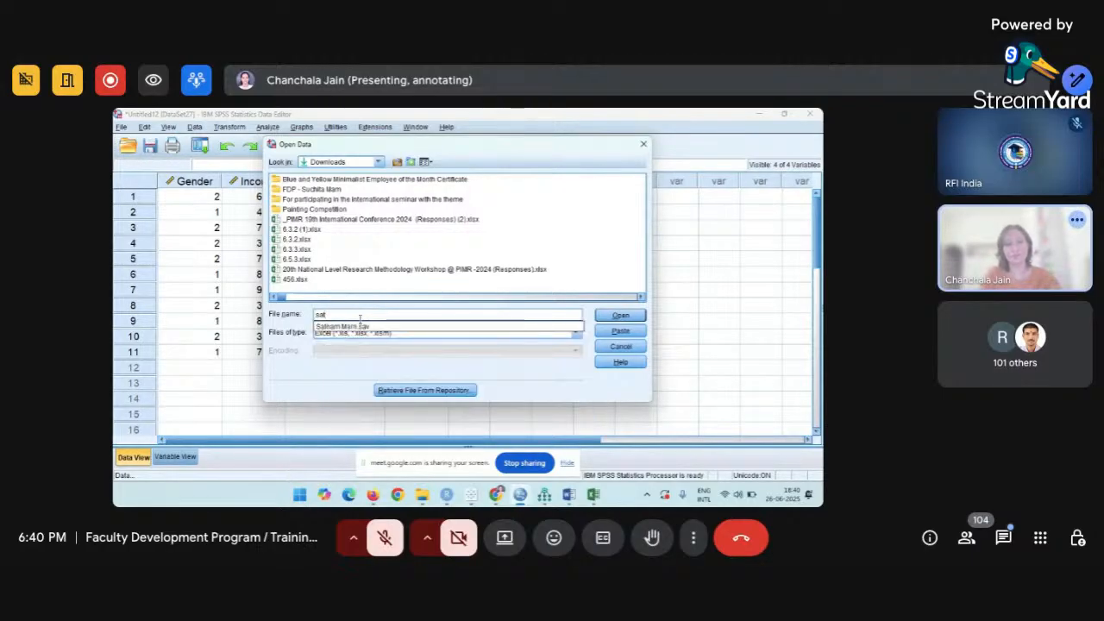
pyautogui.click(361, 326)
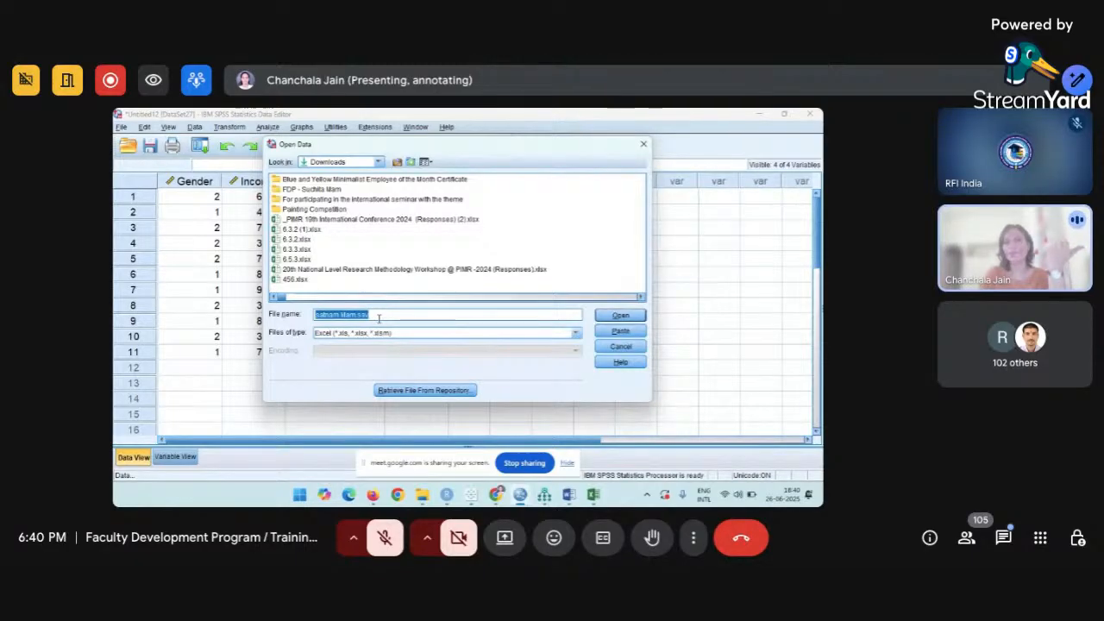
pyautogui.click(623, 317)
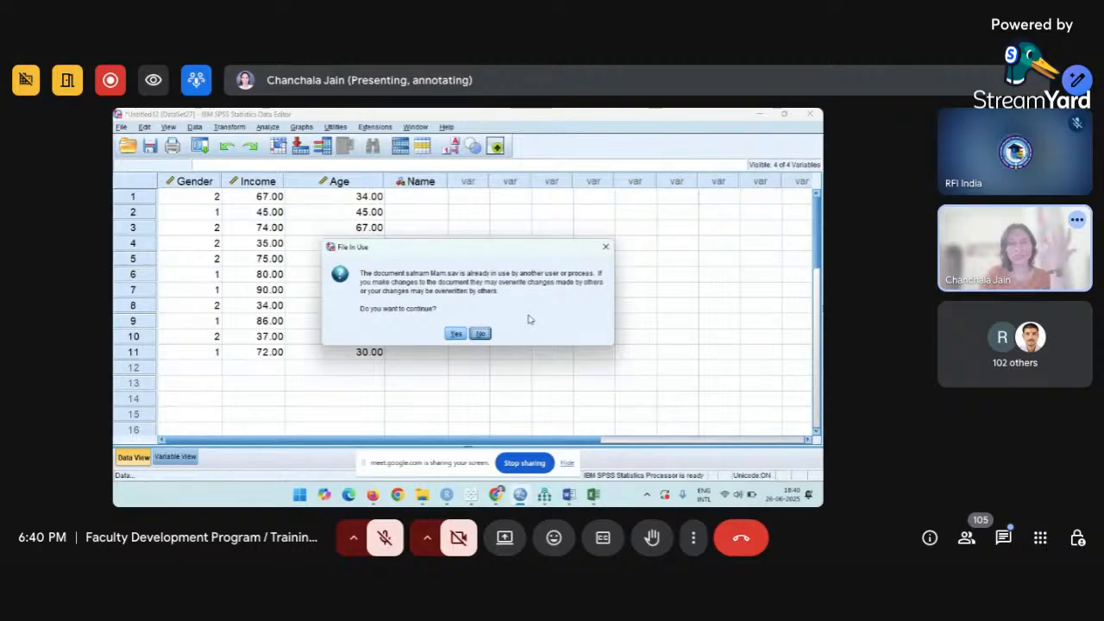
# Dismiss the file-in-use warning, create a new empty dataset, then return to the original data window.
pyautogui.click(603, 250)
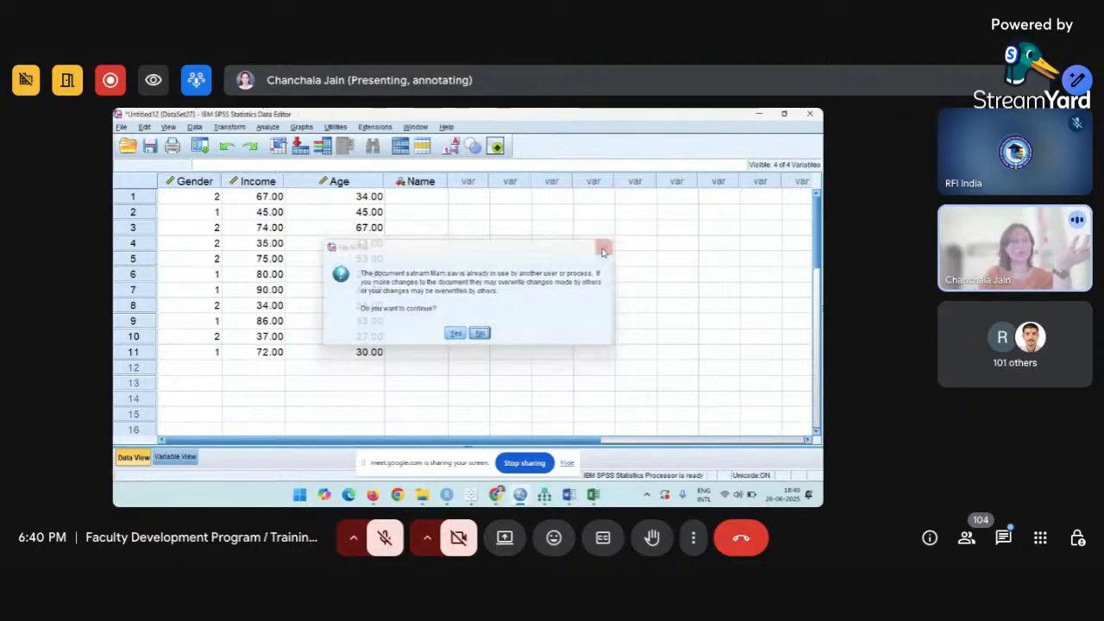
pyautogui.click(122, 127)
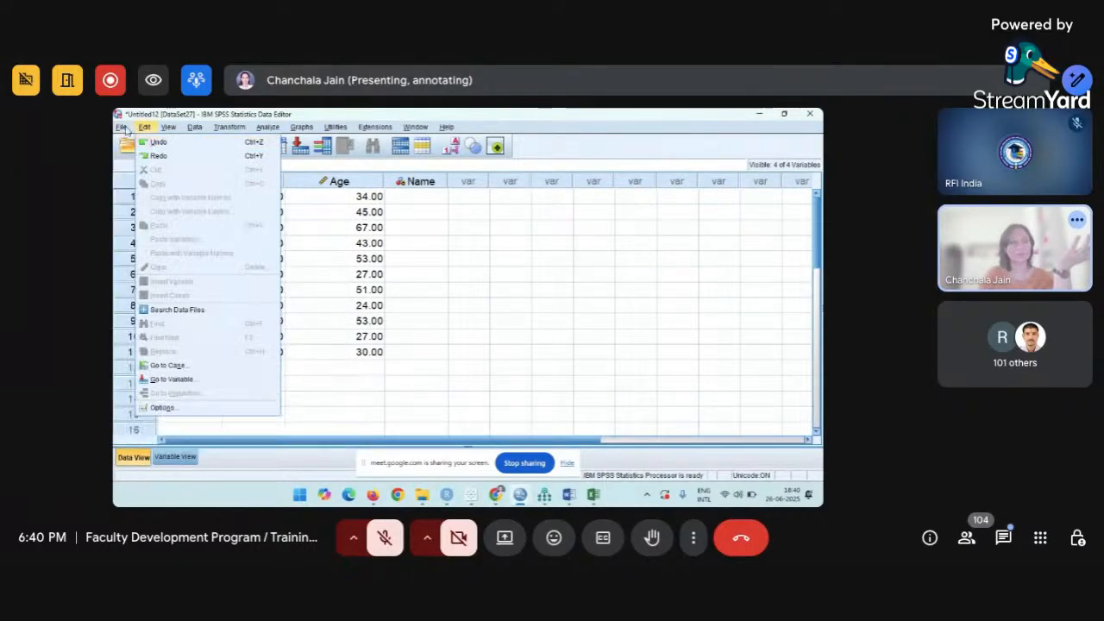
pyautogui.moveTo(138, 134)
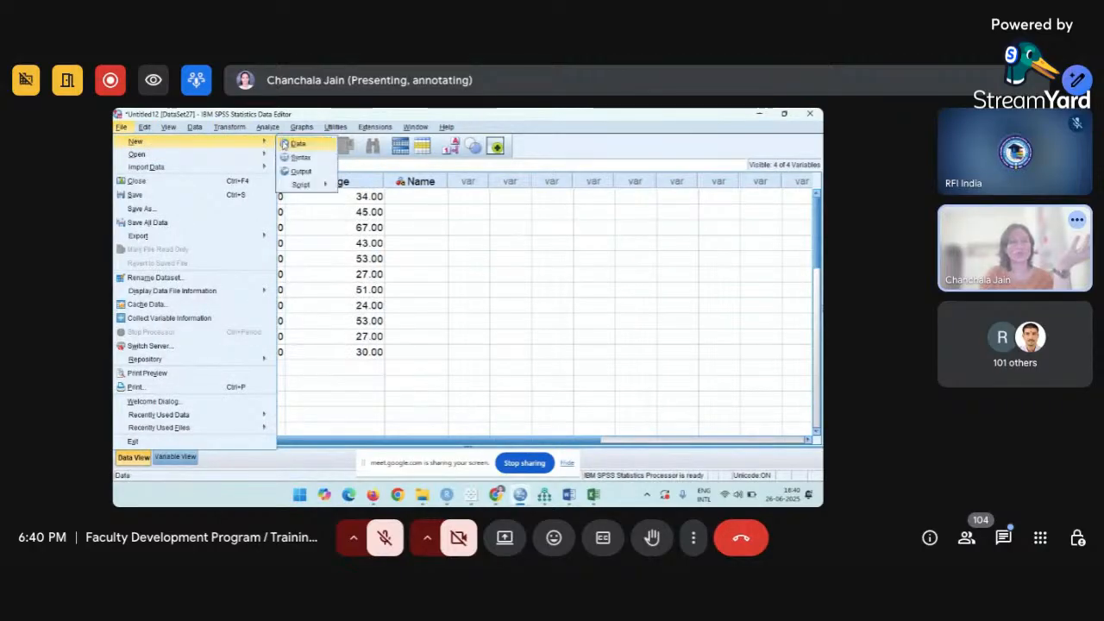
pyautogui.click(293, 141)
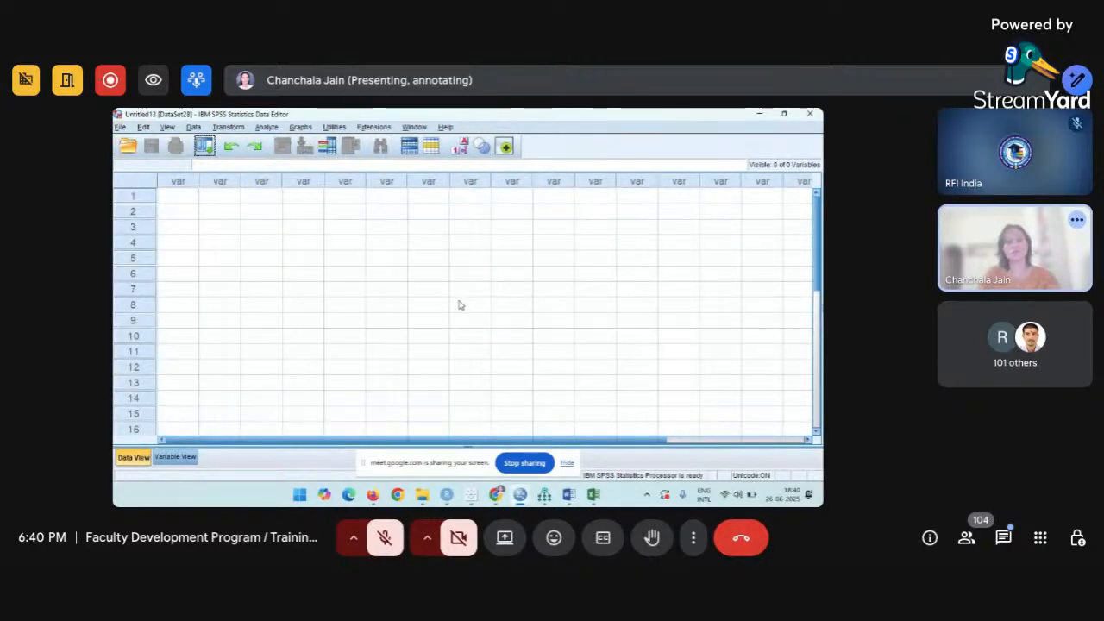
pyautogui.hotkey('alt', 'Tab')
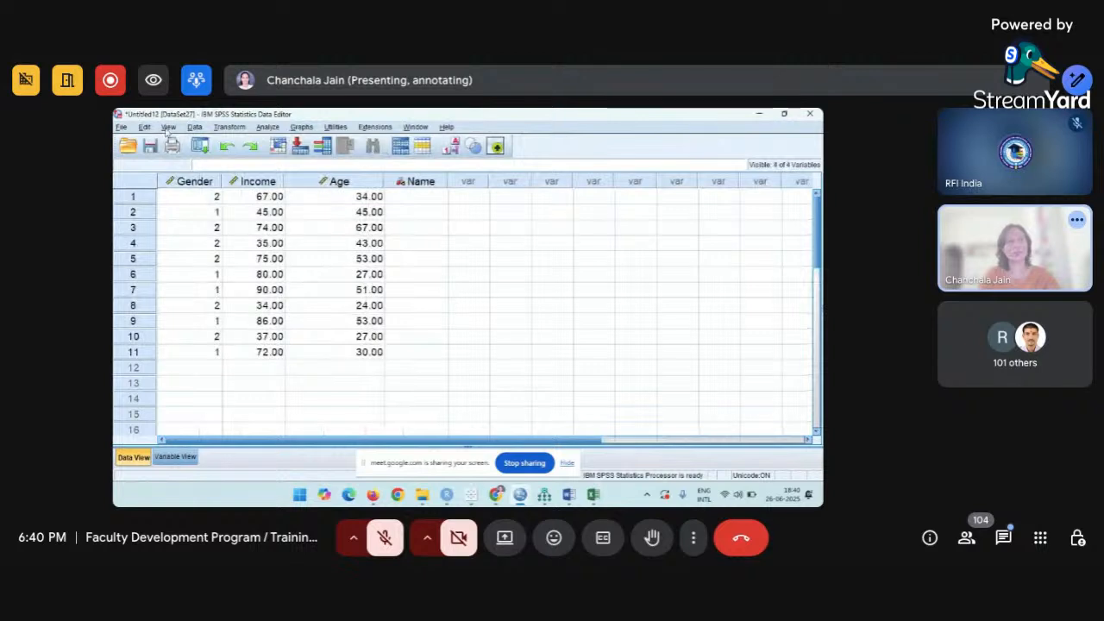
# Open the Excel workbook MRP Foil.xlsx from Downloads, typing 'mrp' with the Excel filter.
pyautogui.click(121, 127)
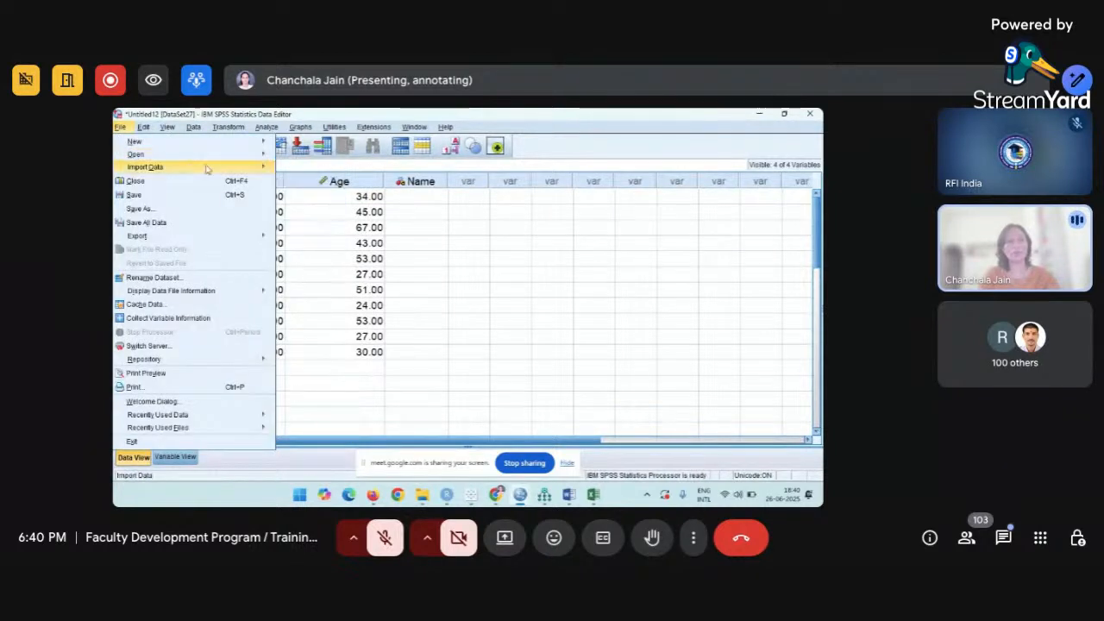
pyautogui.moveTo(259, 154)
pyautogui.click(296, 156)
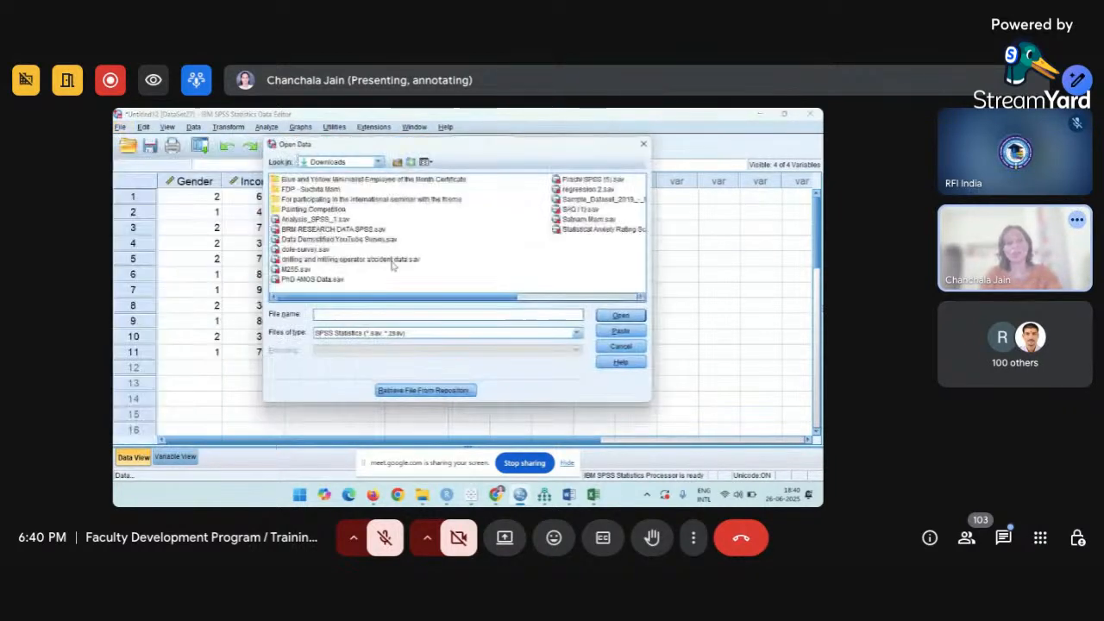
pyautogui.click(378, 335)
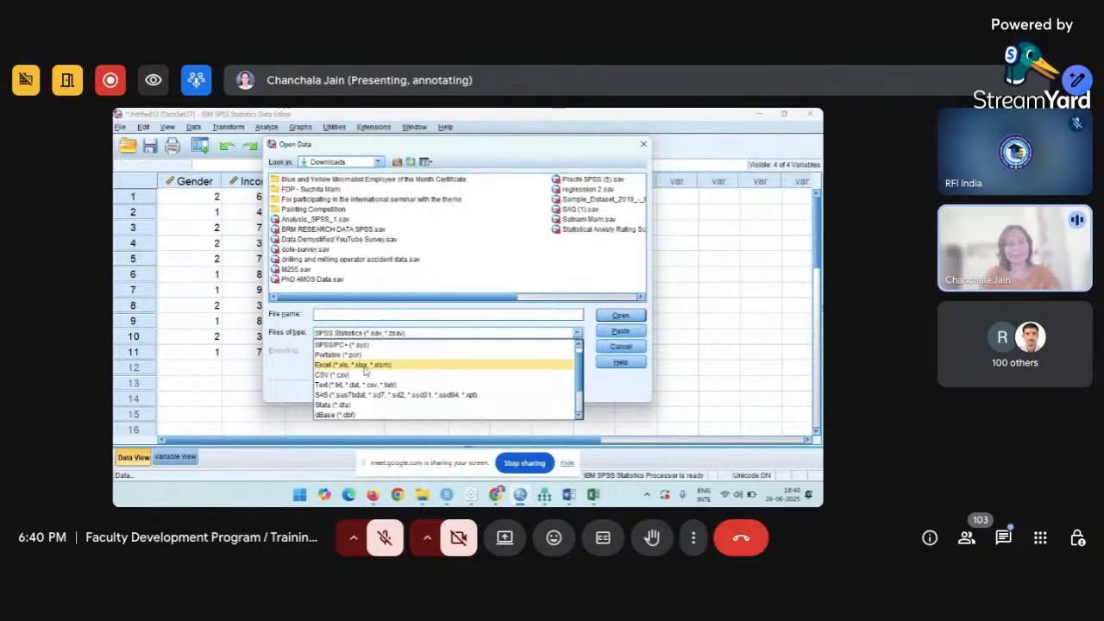
pyautogui.click(363, 364)
pyautogui.click(347, 315)
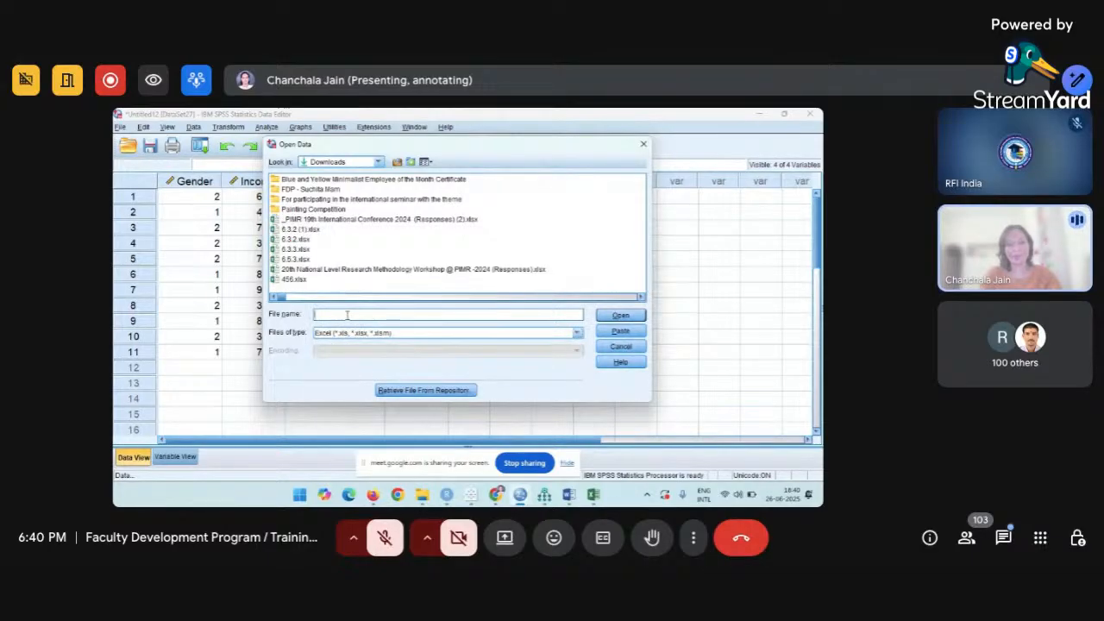
pyautogui.write('mrp')
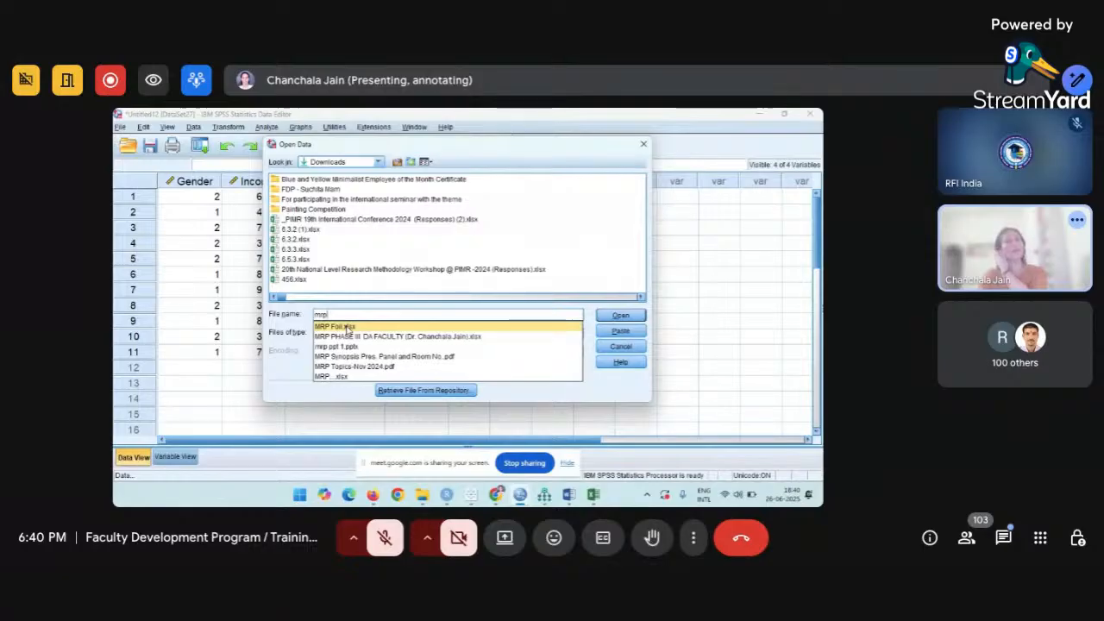
pyautogui.click(348, 326)
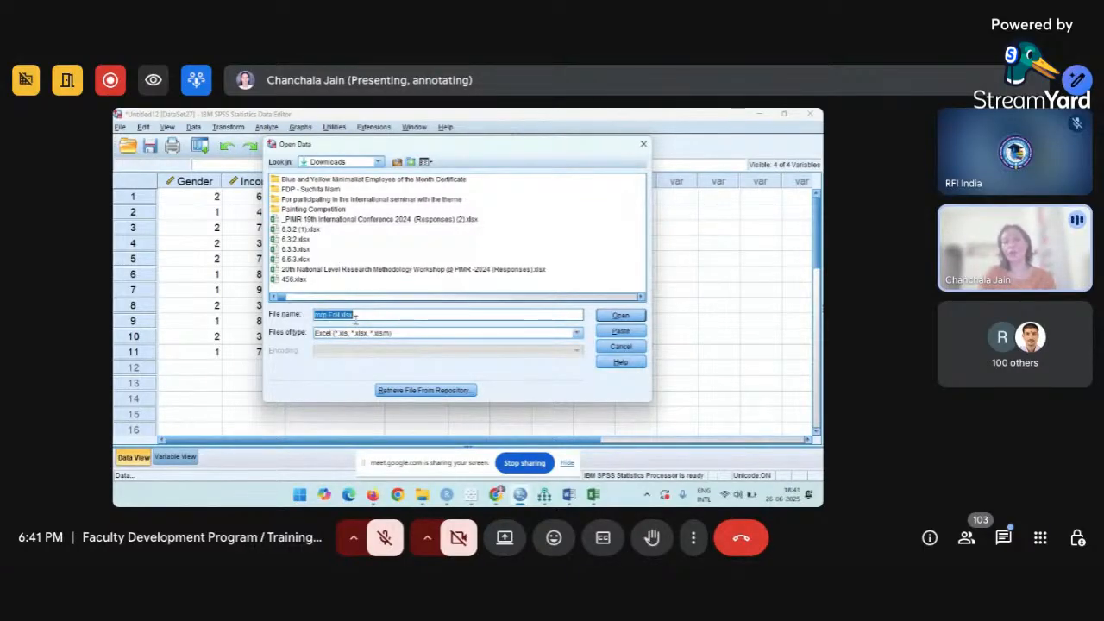
pyautogui.click(605, 318)
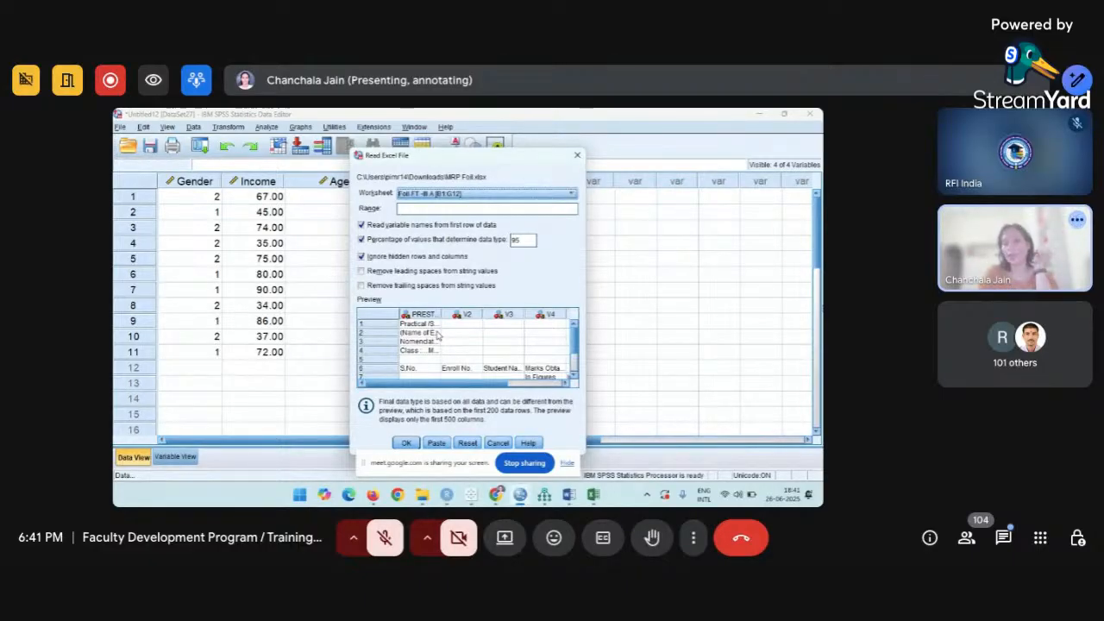
# Import the first worksheet of MRP Foil.xlsx, then page right and left through its six columns.
pyautogui.click(569, 195)
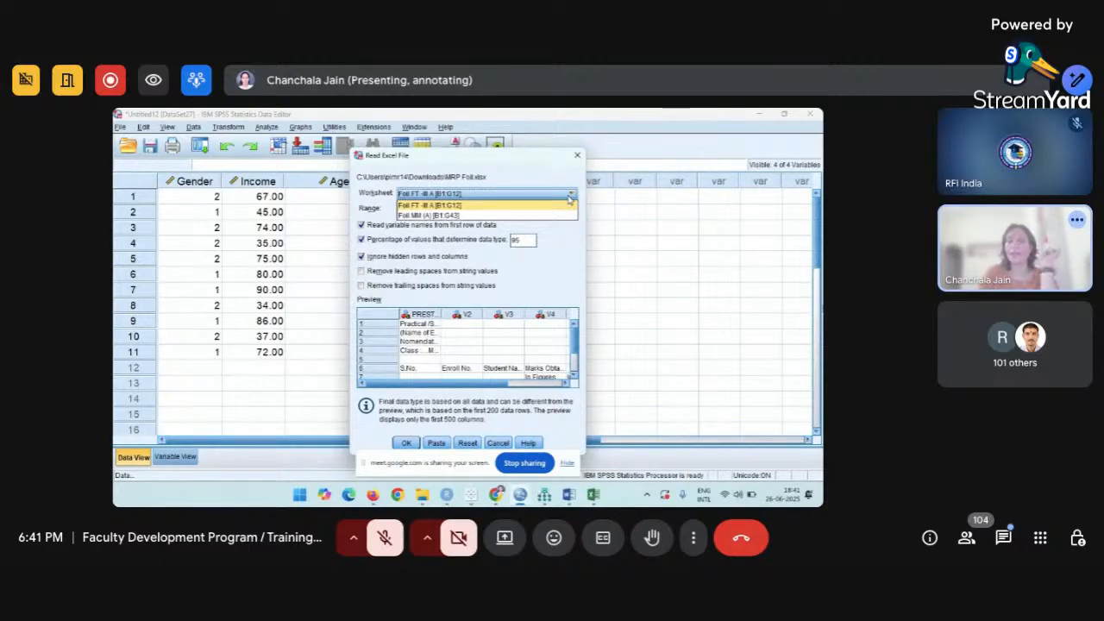
pyautogui.click(414, 441)
pyautogui.click(415, 442)
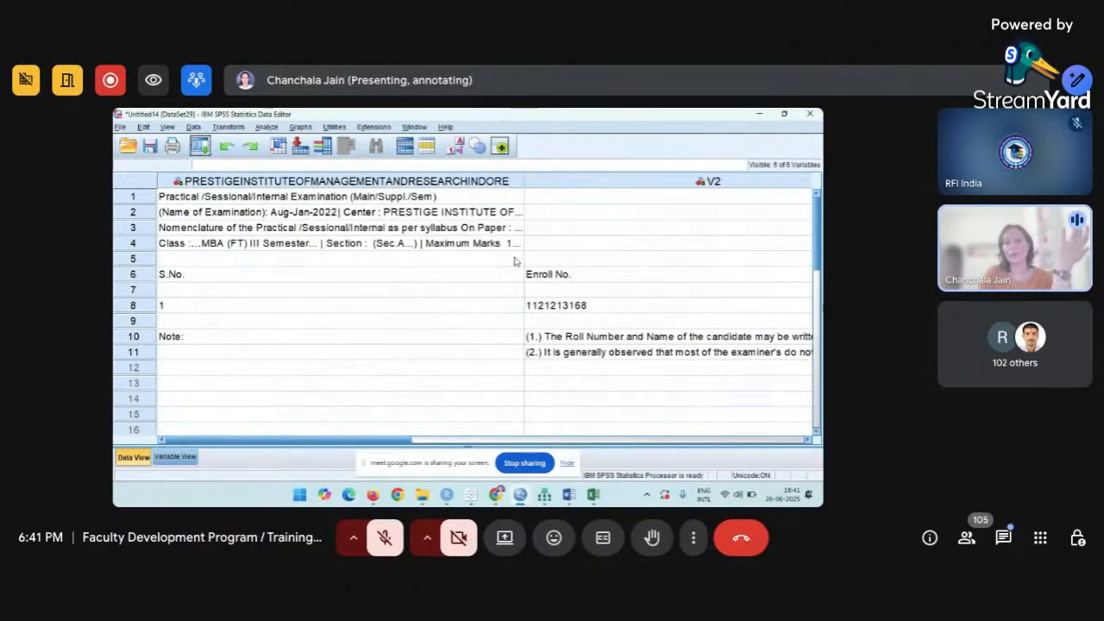
pyautogui.click(746, 443)
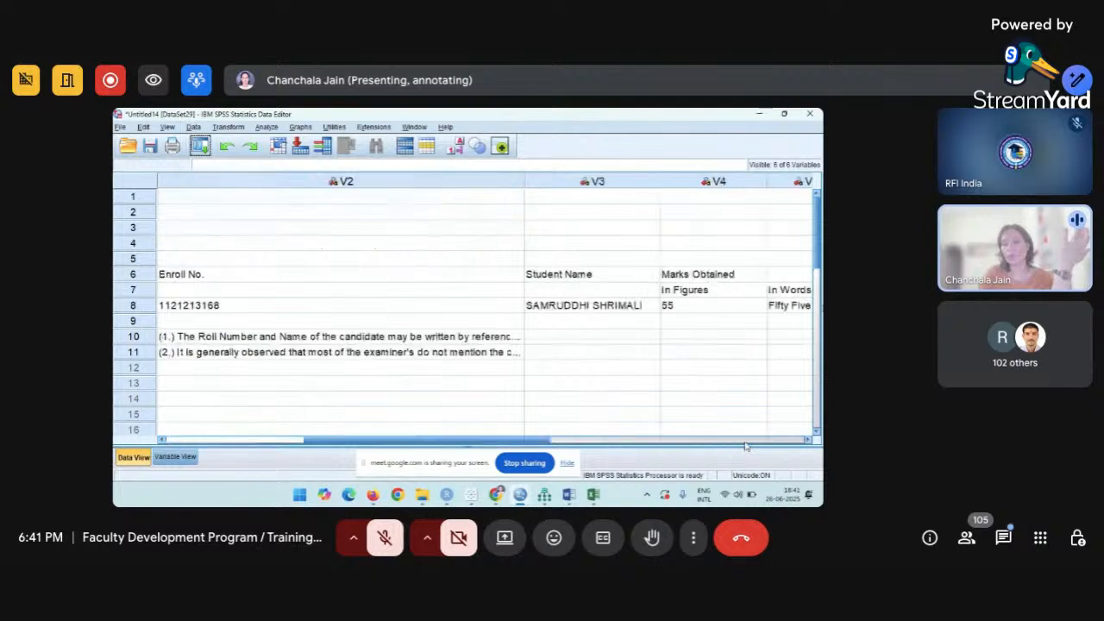
pyautogui.click(746, 445)
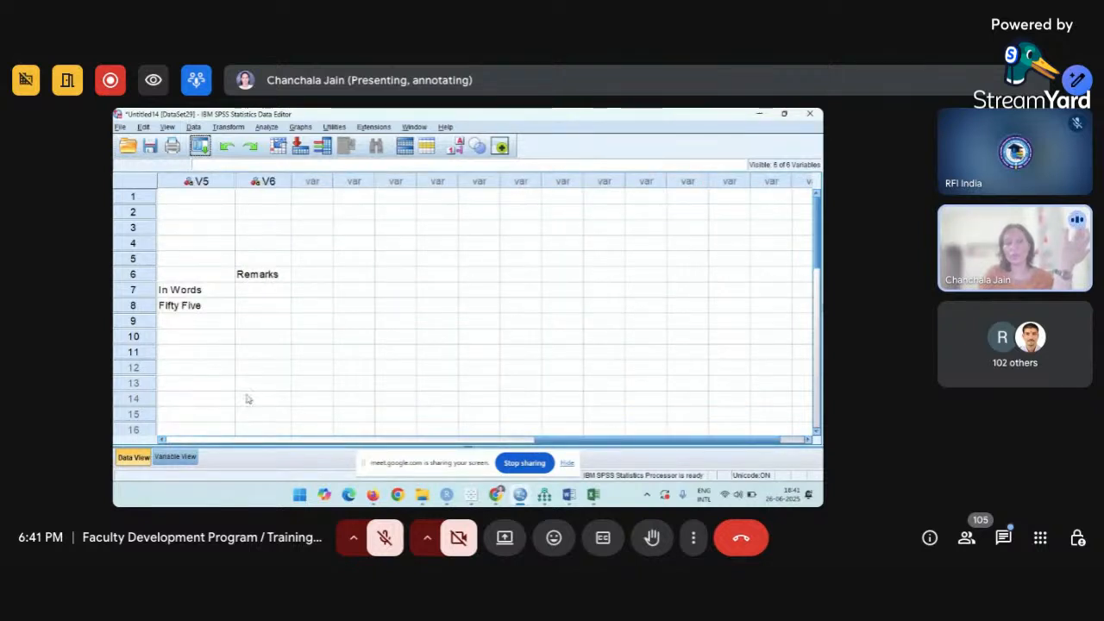
pyautogui.click(211, 434)
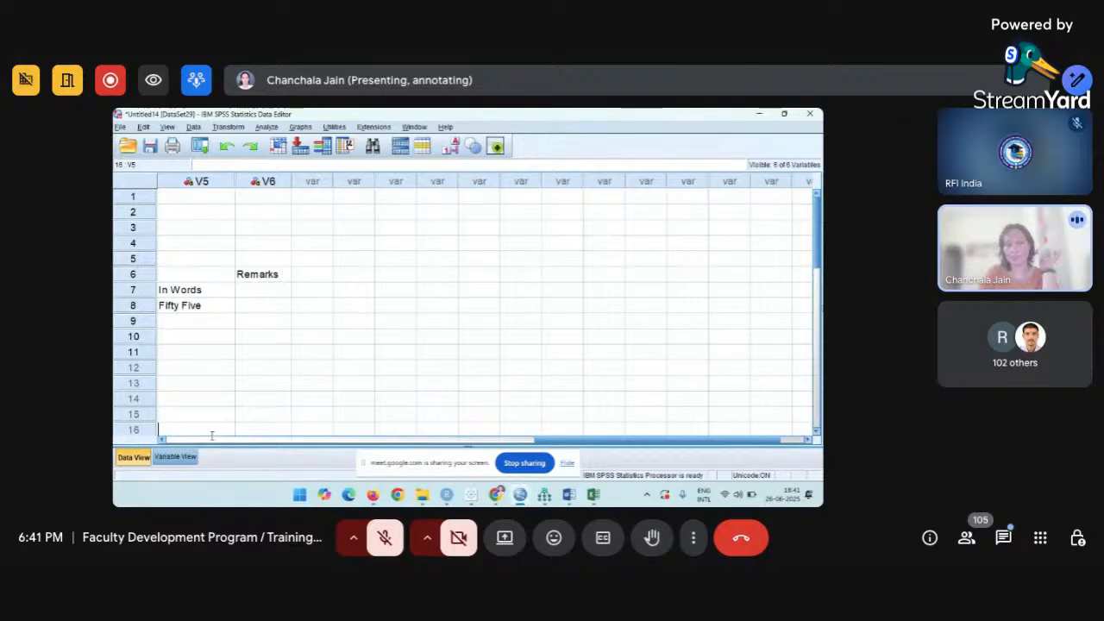
pyautogui.click(212, 440)
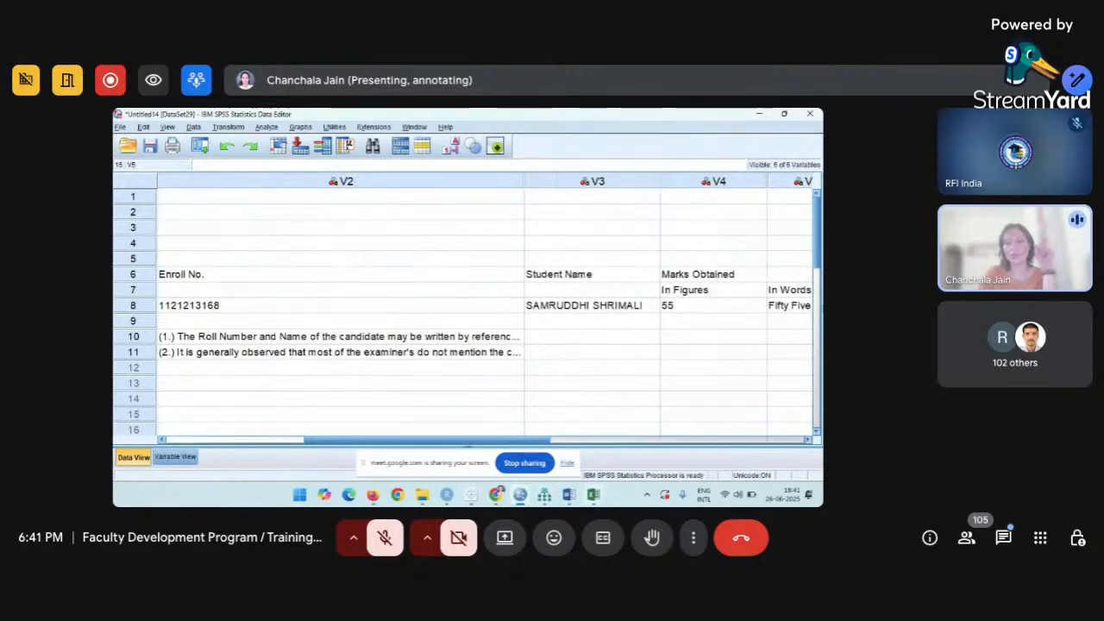
# Close the Untitled13 and Untitled14 windows, bring Untitled12 forward, and cancel the Open Data dialog.
pyautogui.moveTo(544, 495)
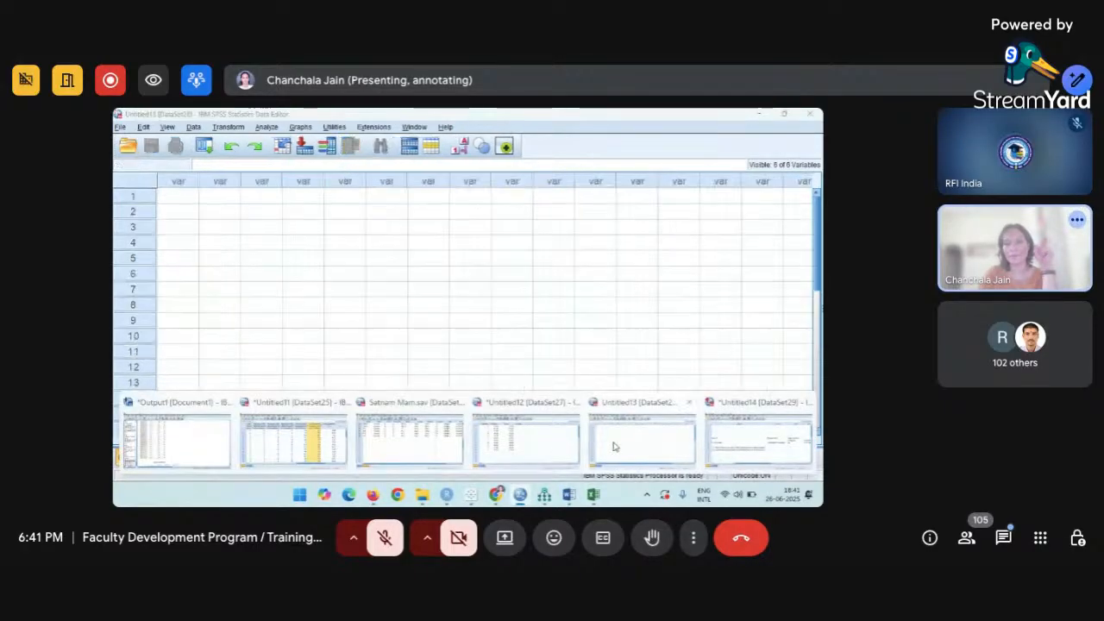
pyautogui.click(615, 445)
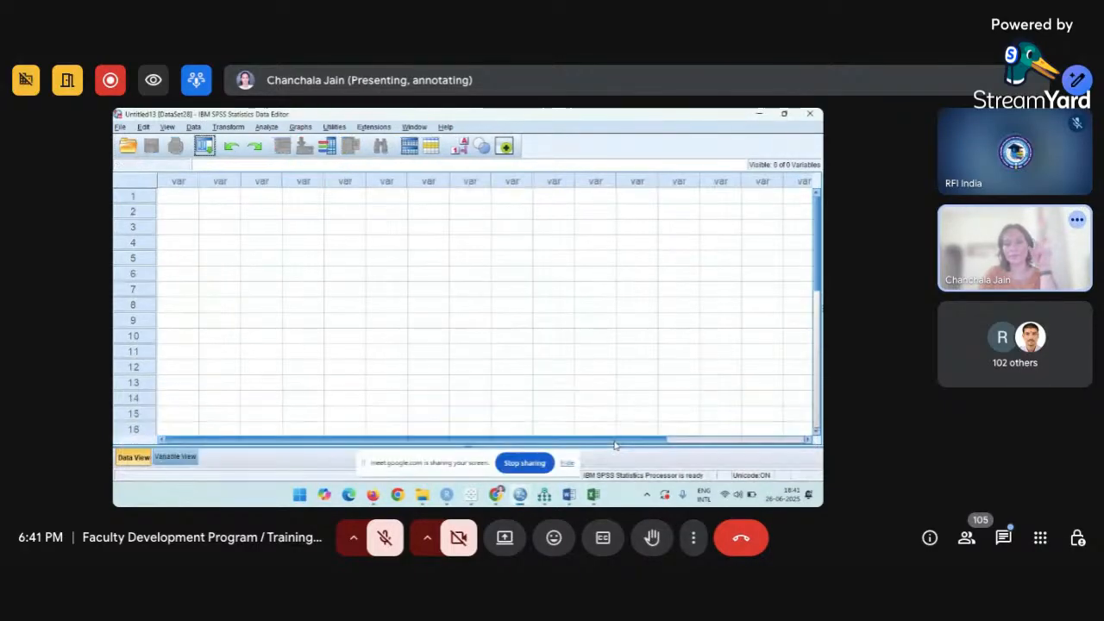
pyautogui.click(811, 113)
pyautogui.click(811, 113)
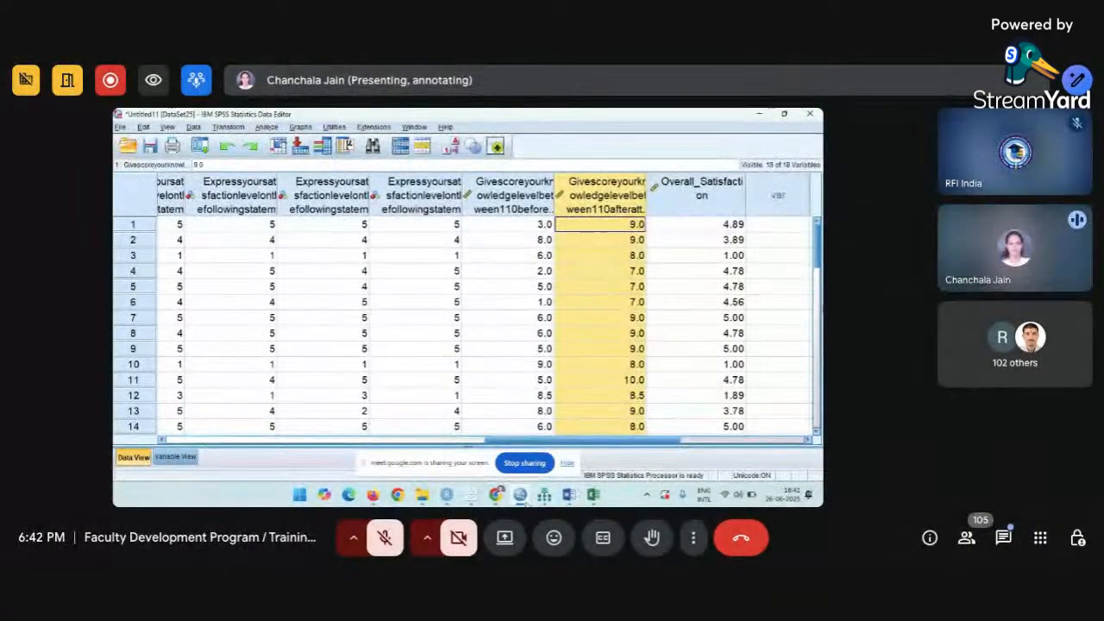
pyautogui.moveTo(521, 495)
pyautogui.click(621, 433)
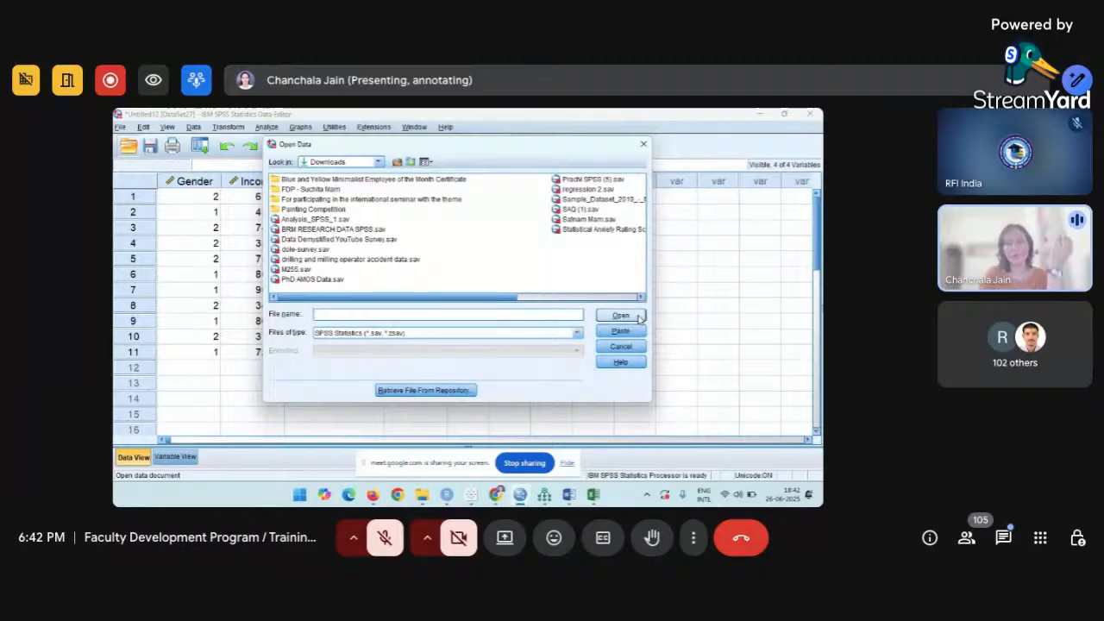
pyautogui.click(642, 144)
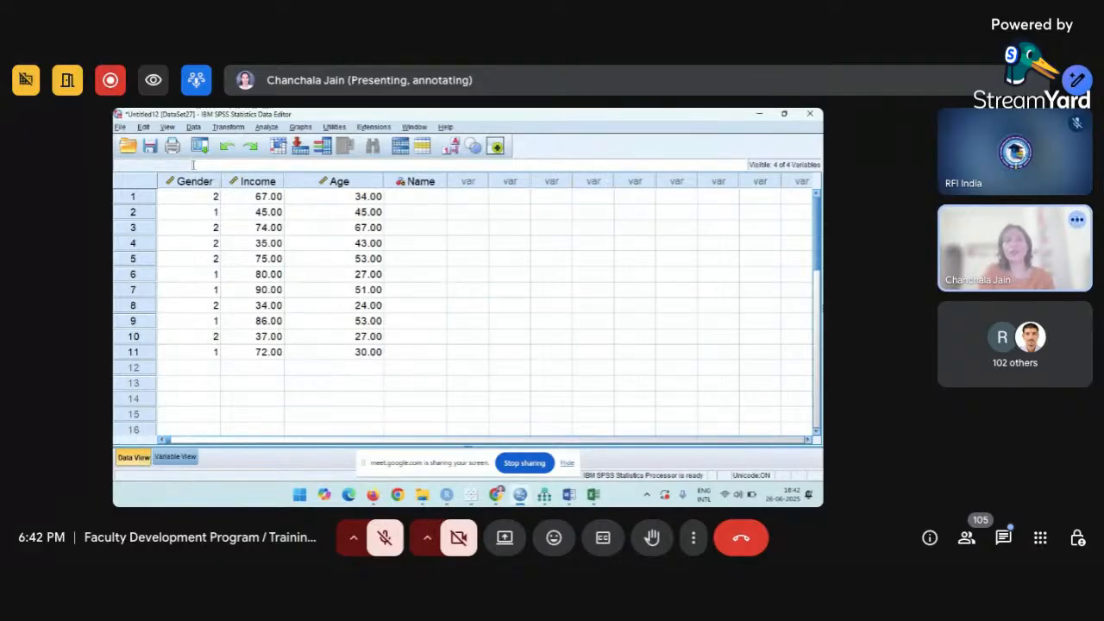
pyautogui.click(120, 127)
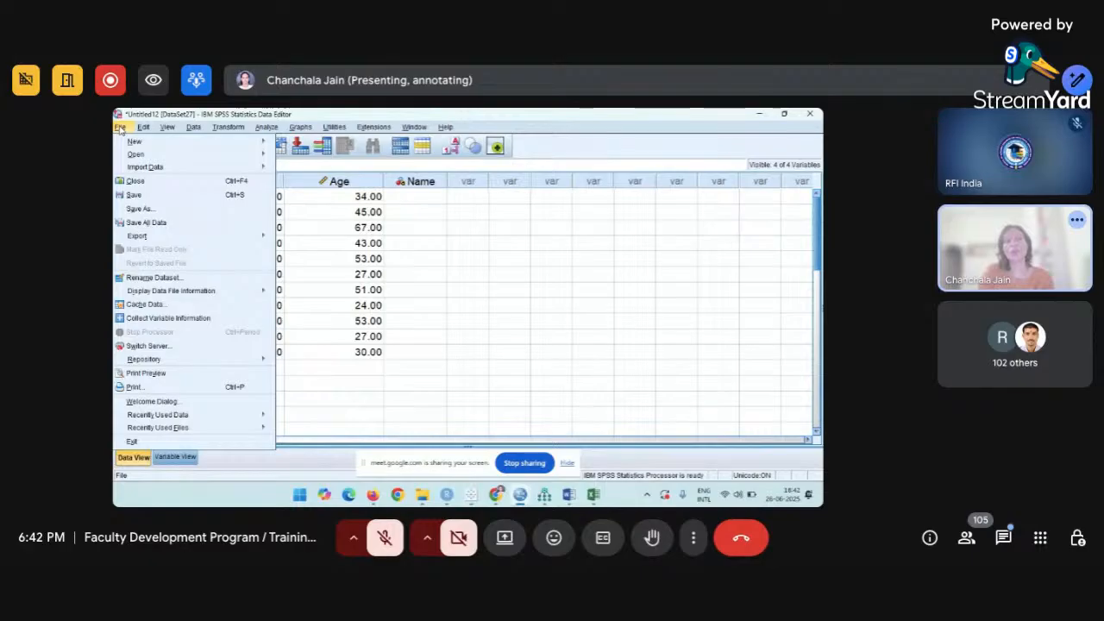
pyautogui.moveTo(176, 235)
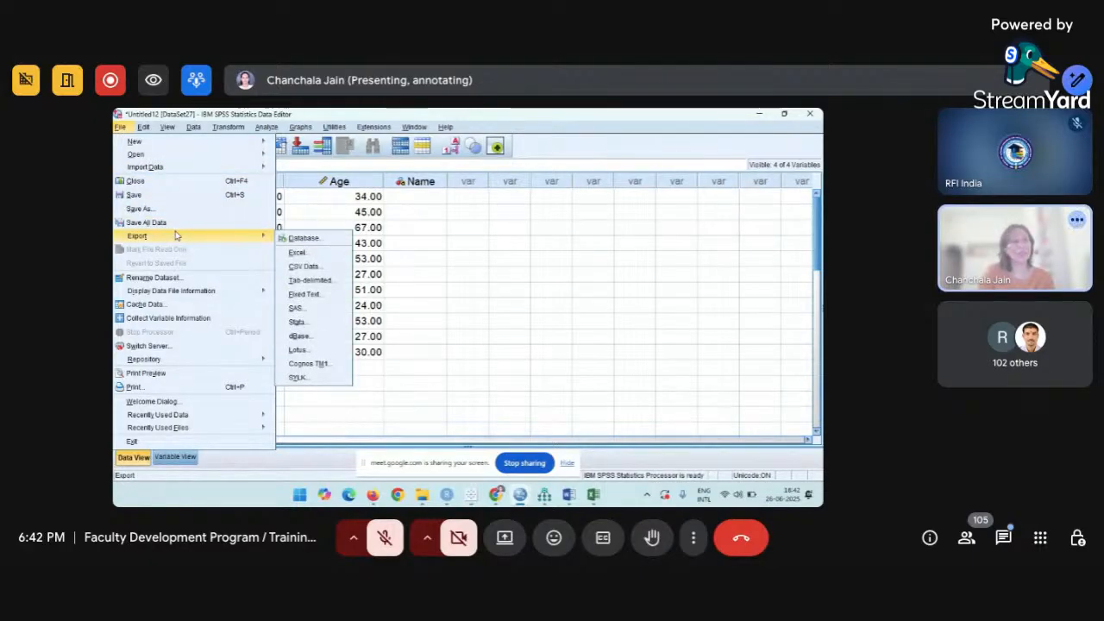
pyautogui.moveTo(184, 172)
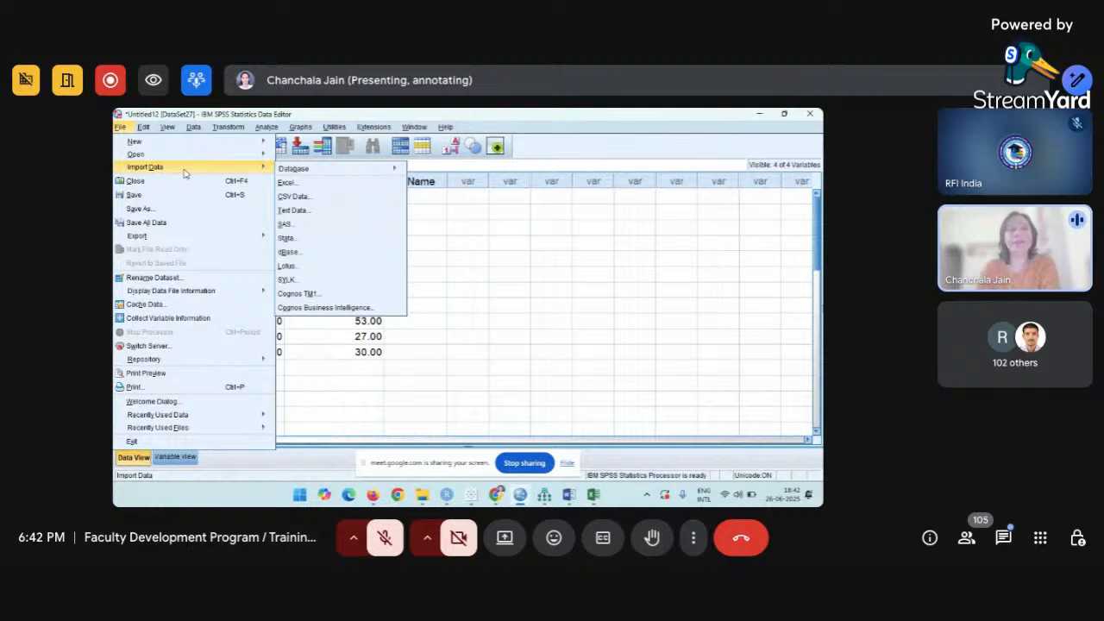
pyautogui.click(307, 184)
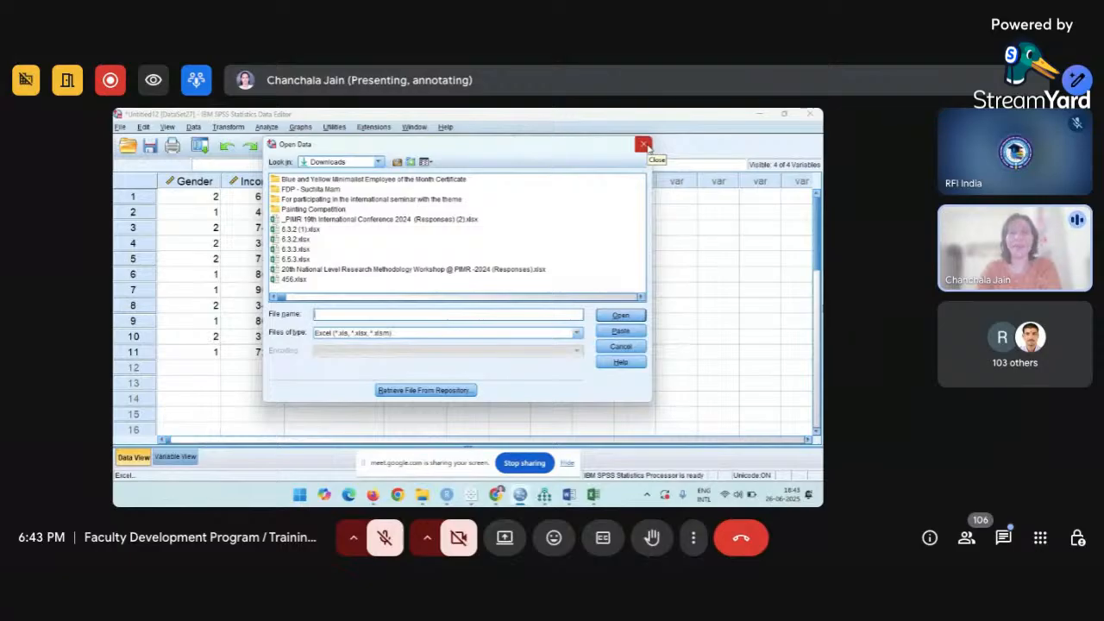
pyautogui.click(644, 144)
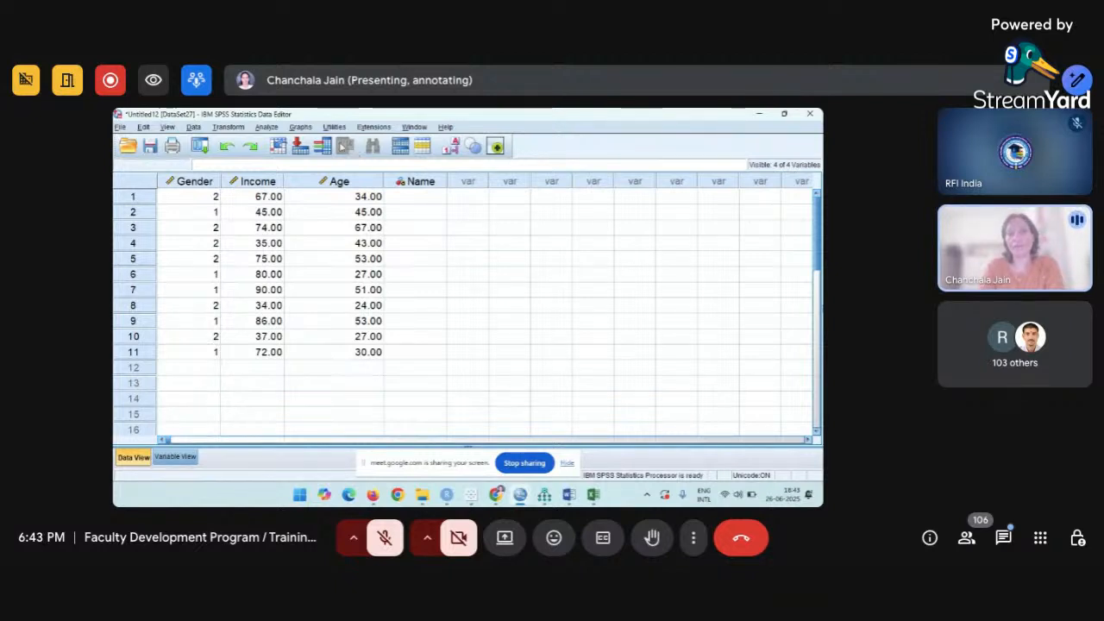
# Open Chart Builder from Graphs, run Scan Data for measurement levels, and show the Histogram gallery.
pyautogui.click(305, 128)
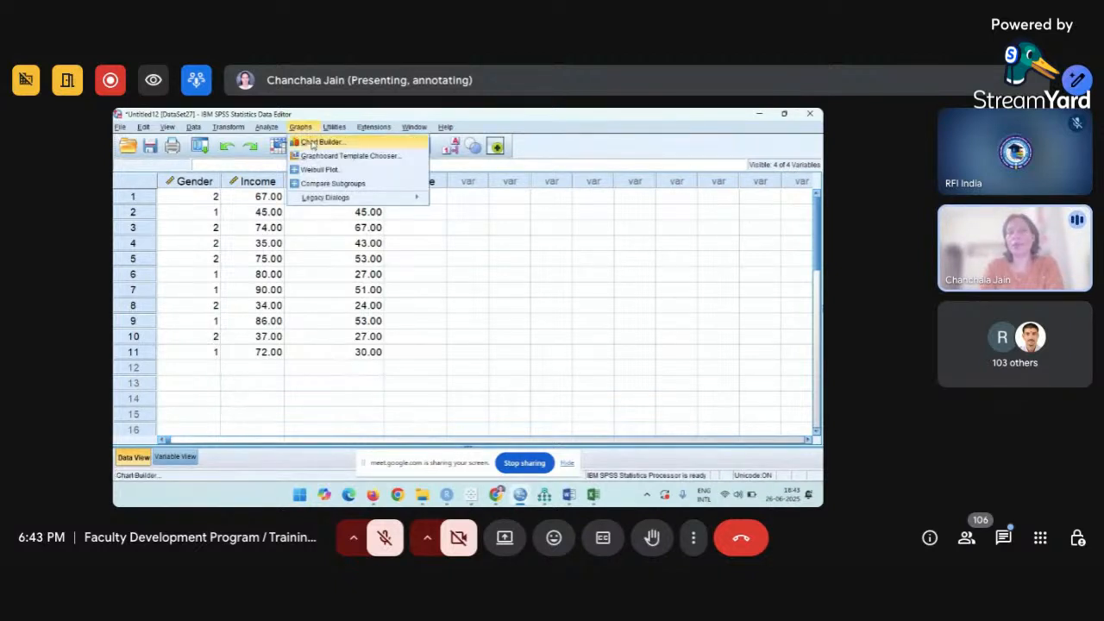
pyautogui.click(313, 144)
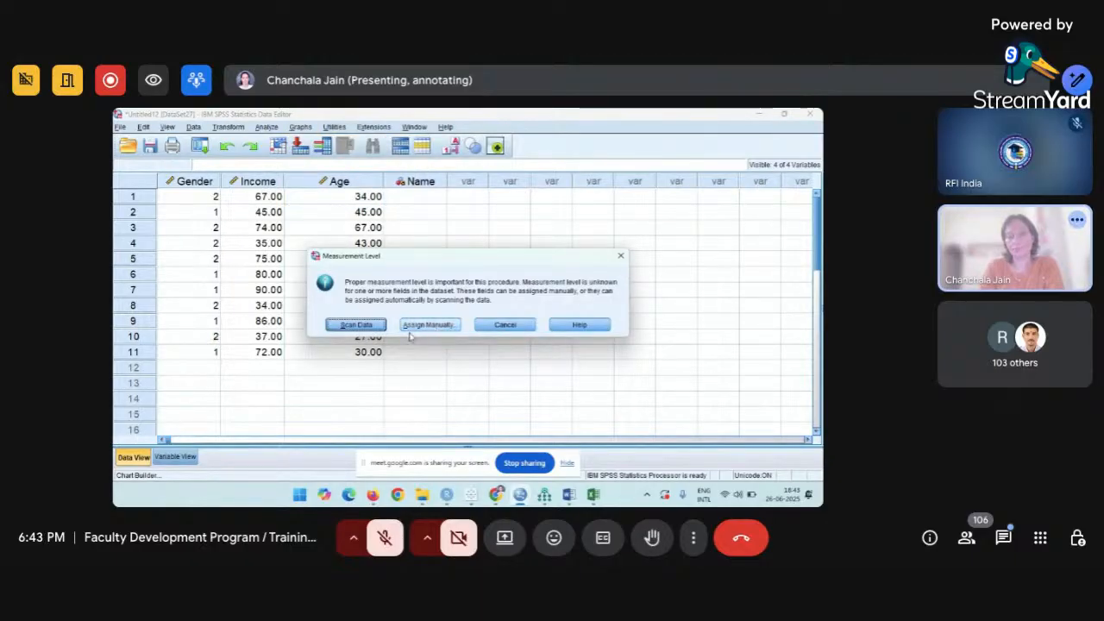
pyautogui.click(356, 325)
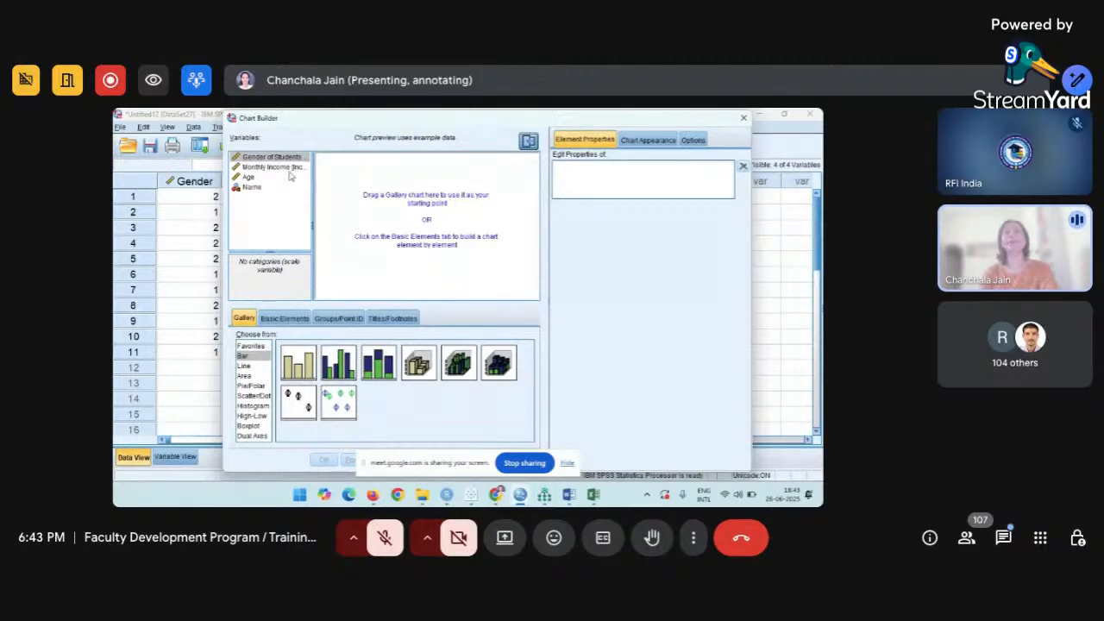
pyautogui.click(290, 172)
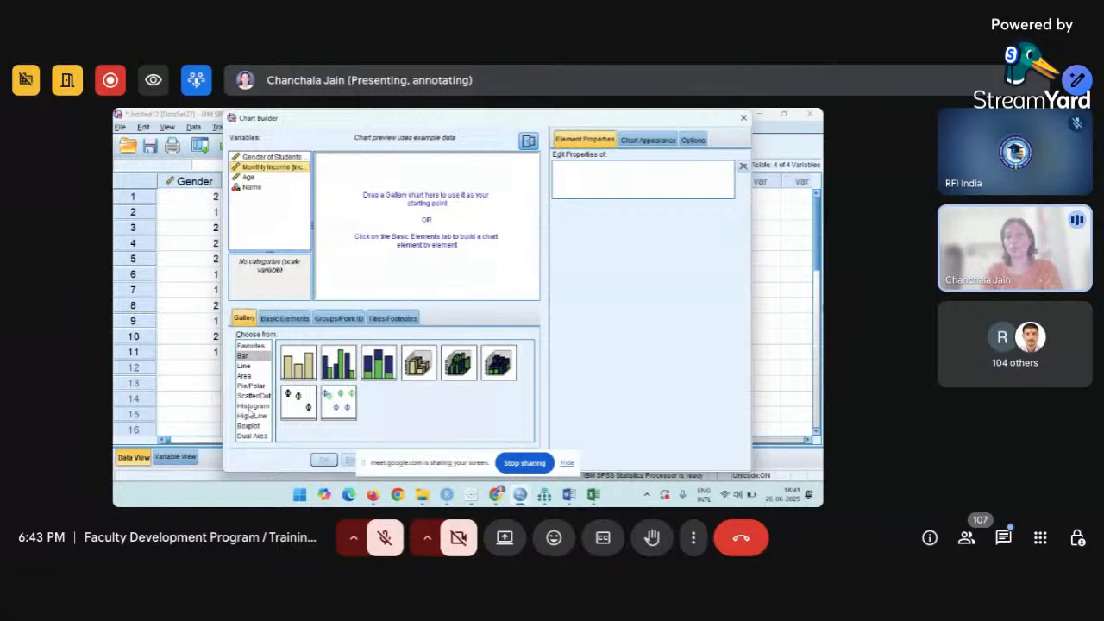
pyautogui.click(250, 409)
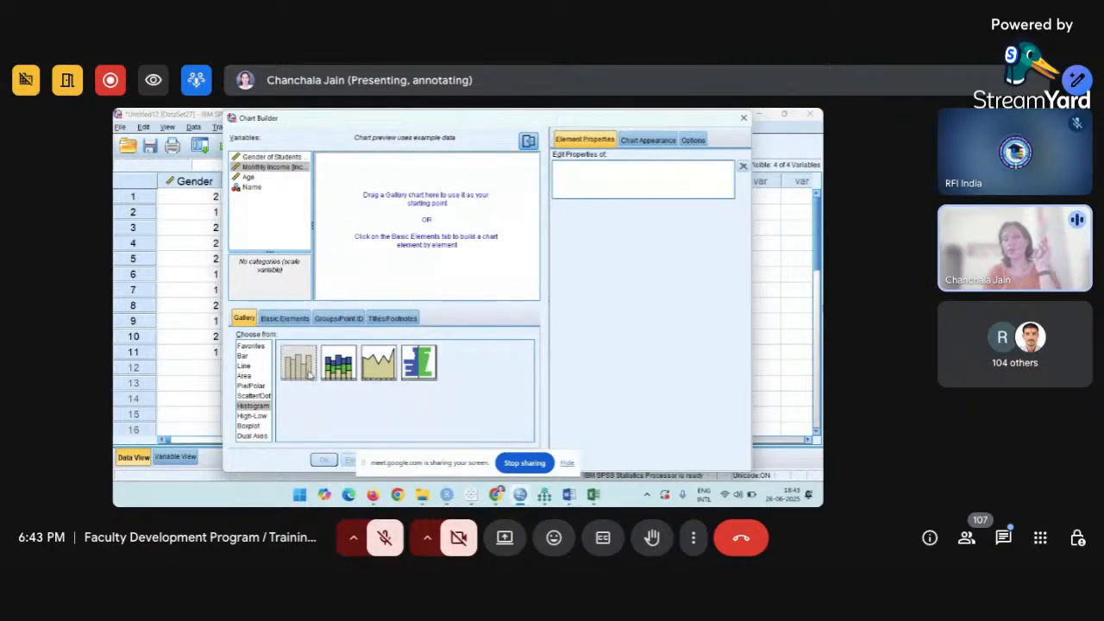
# Build a Simple Histogram with Monthly Income on the x-axis and run it.
pyautogui.doubleClick(308, 372)
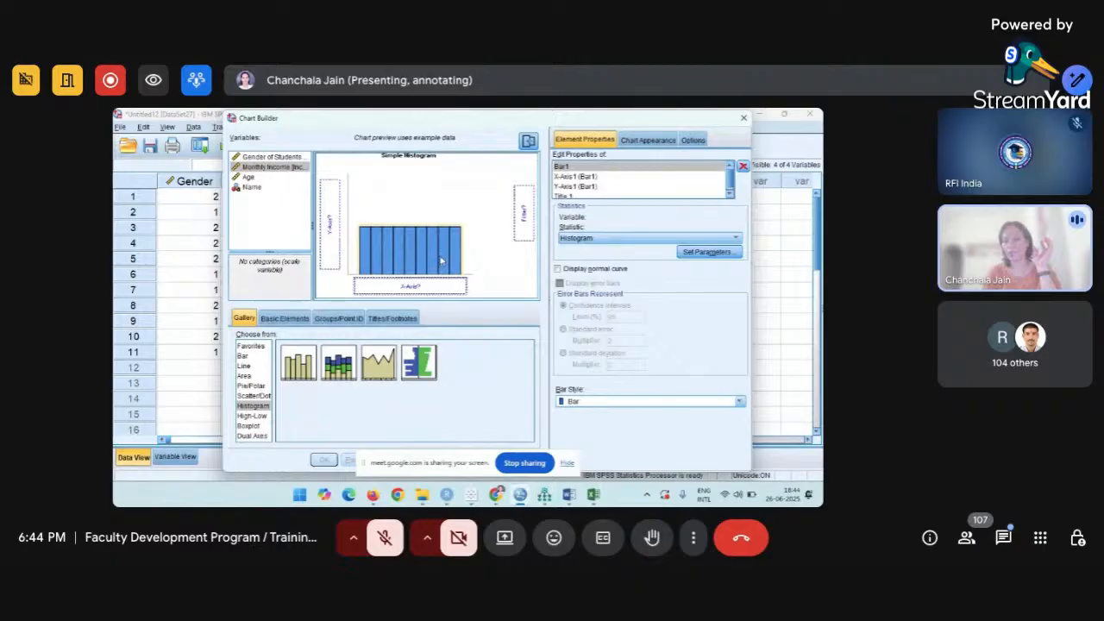
pyautogui.click(305, 373)
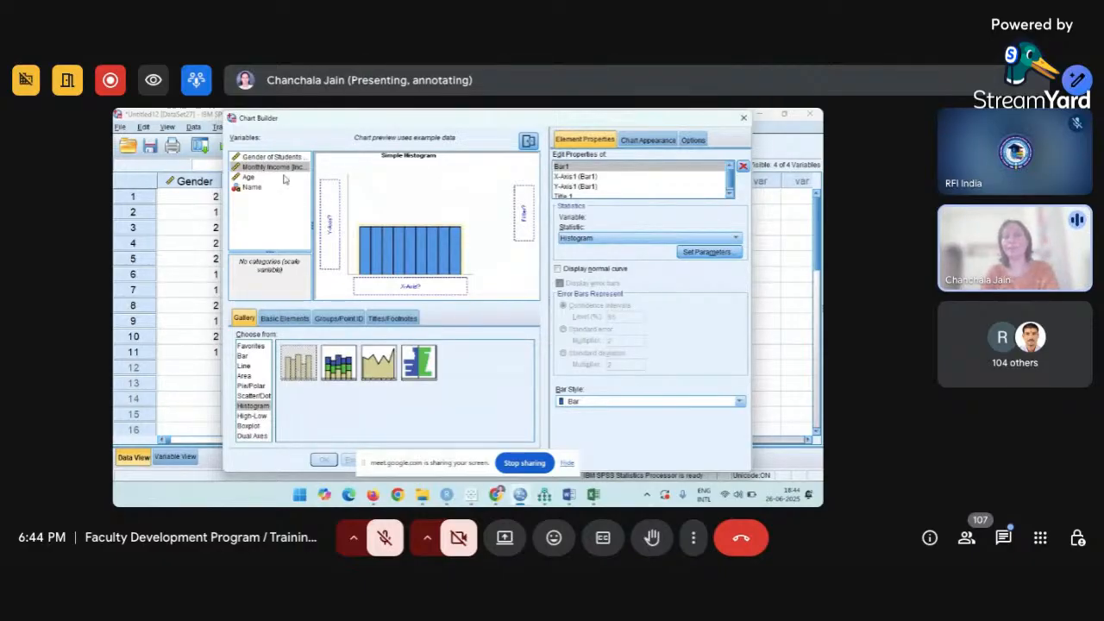
pyautogui.click(275, 170)
pyautogui.moveTo(274, 170); pyautogui.dragTo(390, 282)
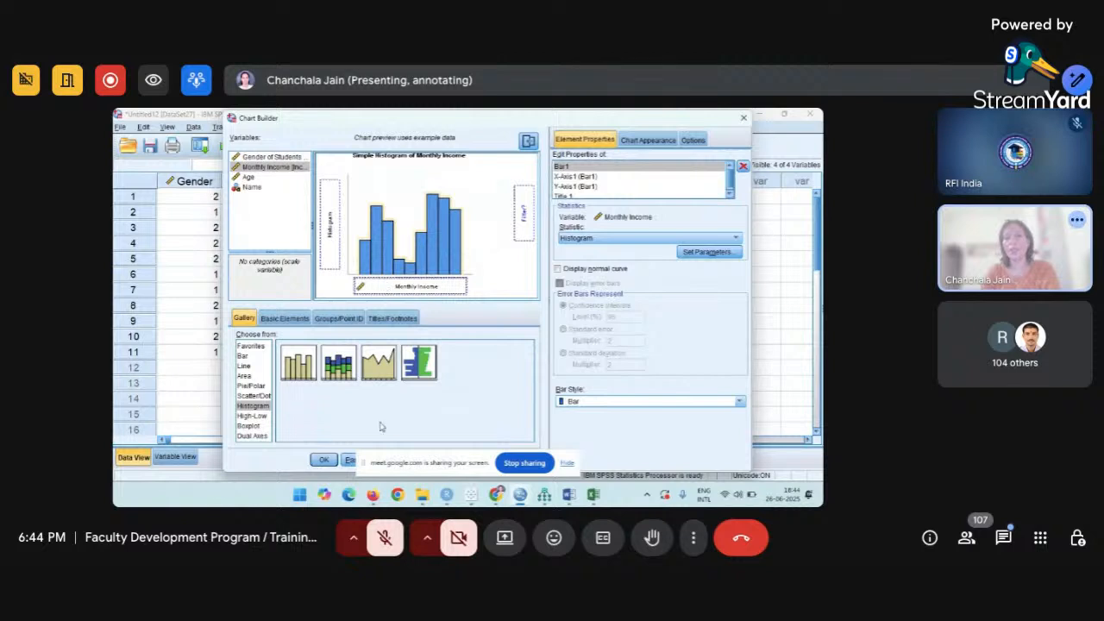
pyautogui.moveTo(391, 464); pyautogui.dragTo(548, 472)
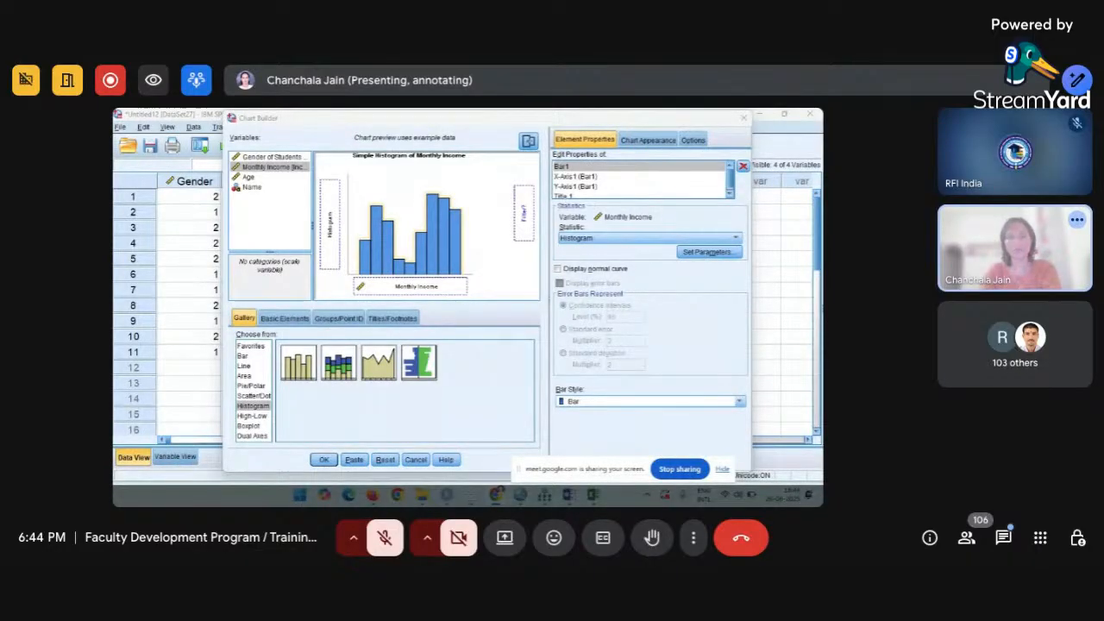
pyautogui.click(323, 460)
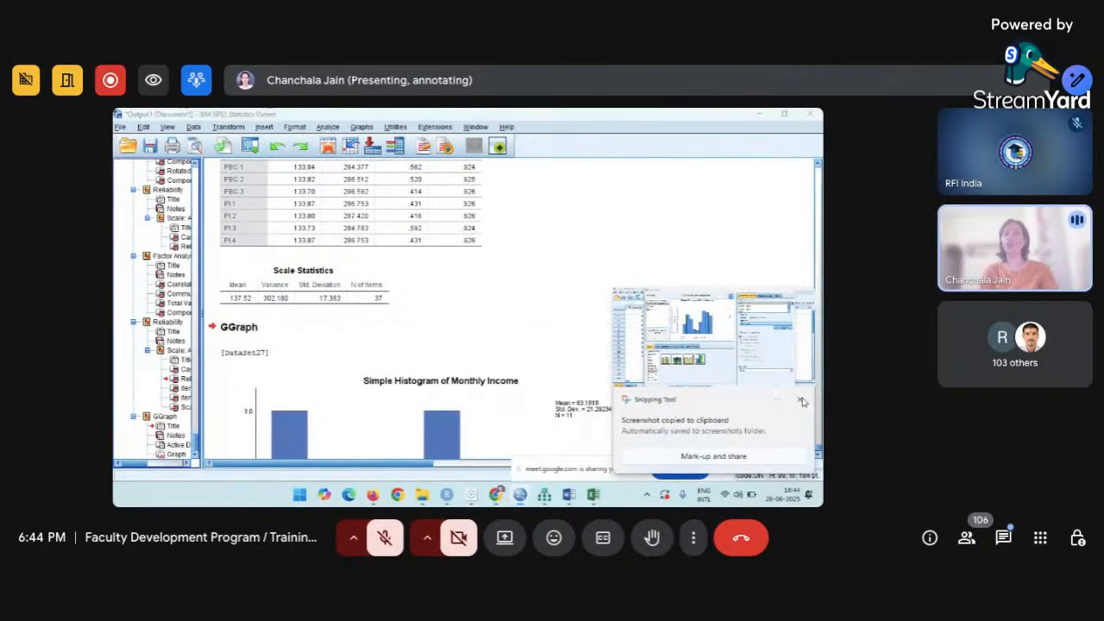
# Dismiss the screenshot notice, scroll down to the Monthly Income histogram, and select it.
pyautogui.click(802, 401)
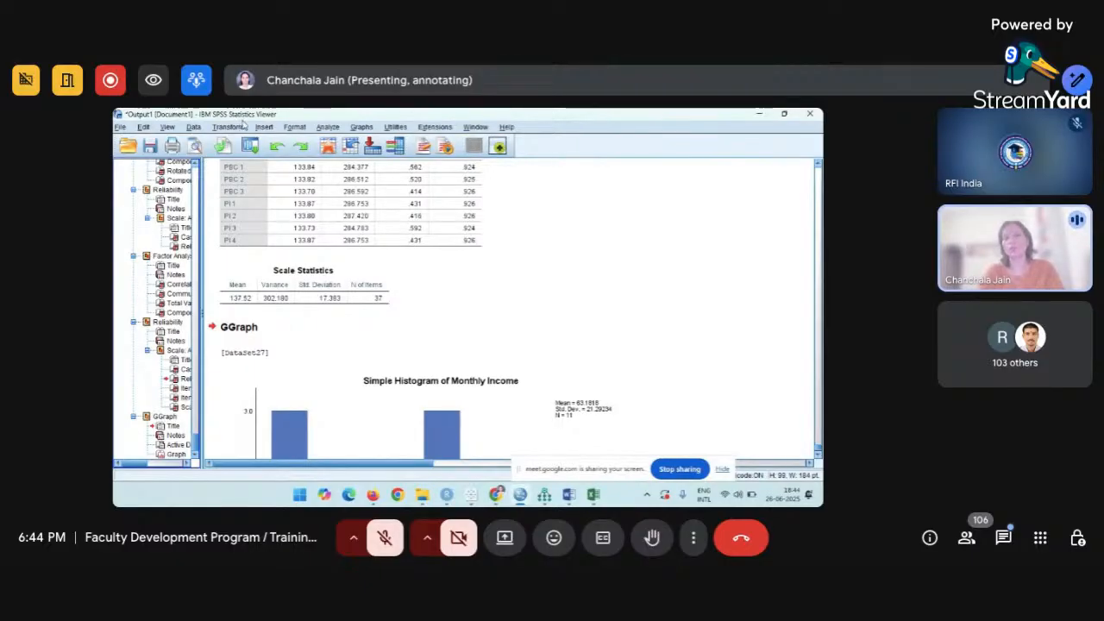
pyautogui.scroll(-3, 382, 320)
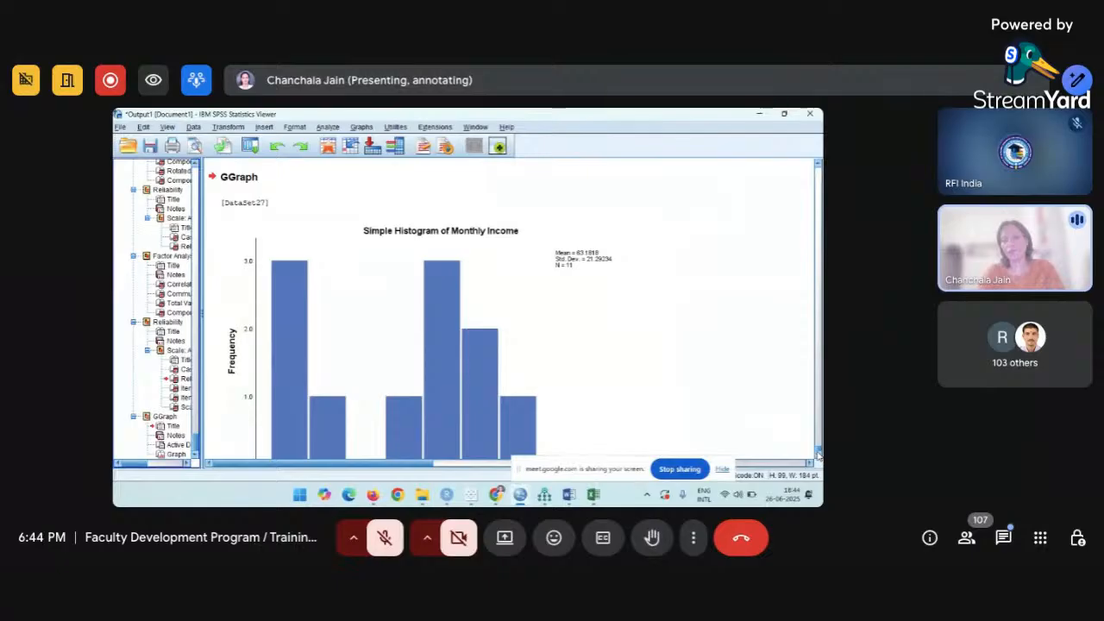
pyautogui.scroll(-1, 638, 386)
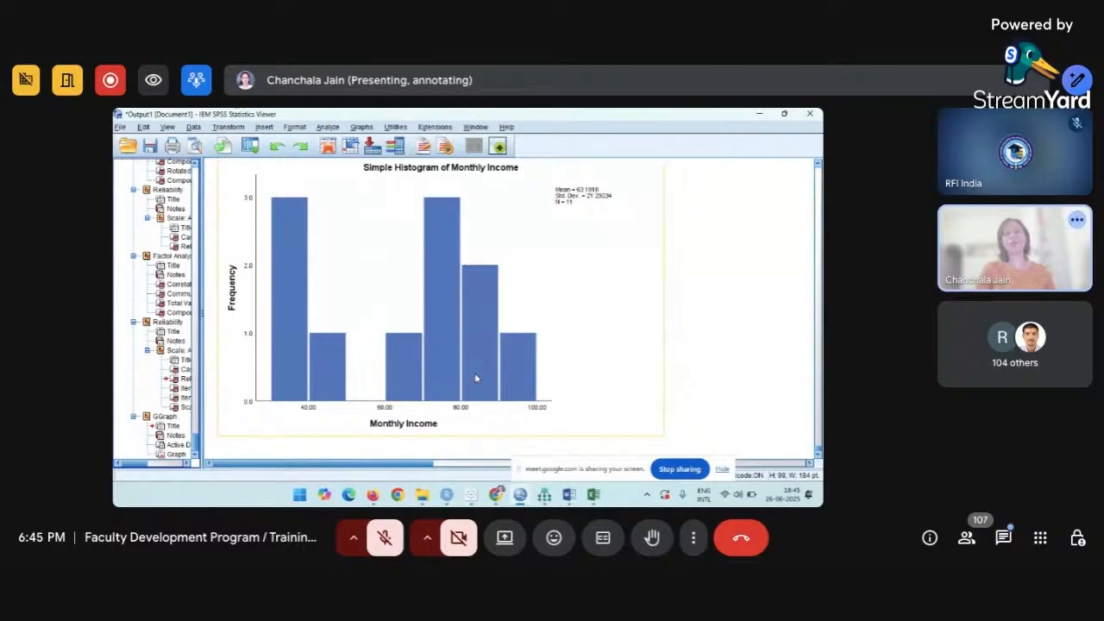
pyautogui.click(557, 294)
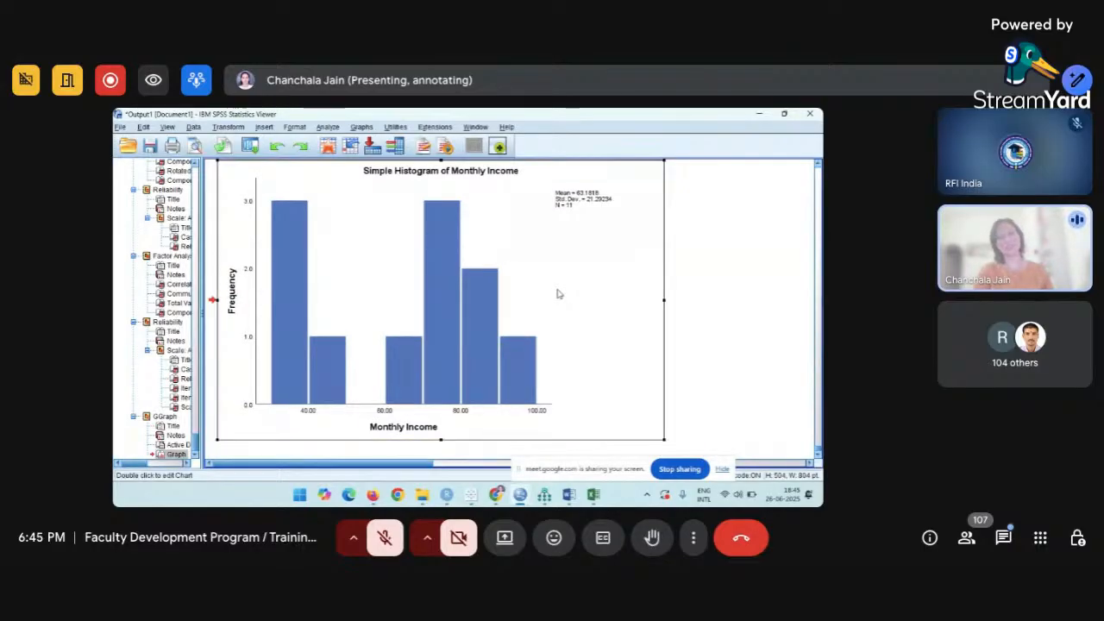
# In Chart Editor, add a normal distribution curve to the histogram, apply it, and close the editor.
pyautogui.doubleClick(557, 294)
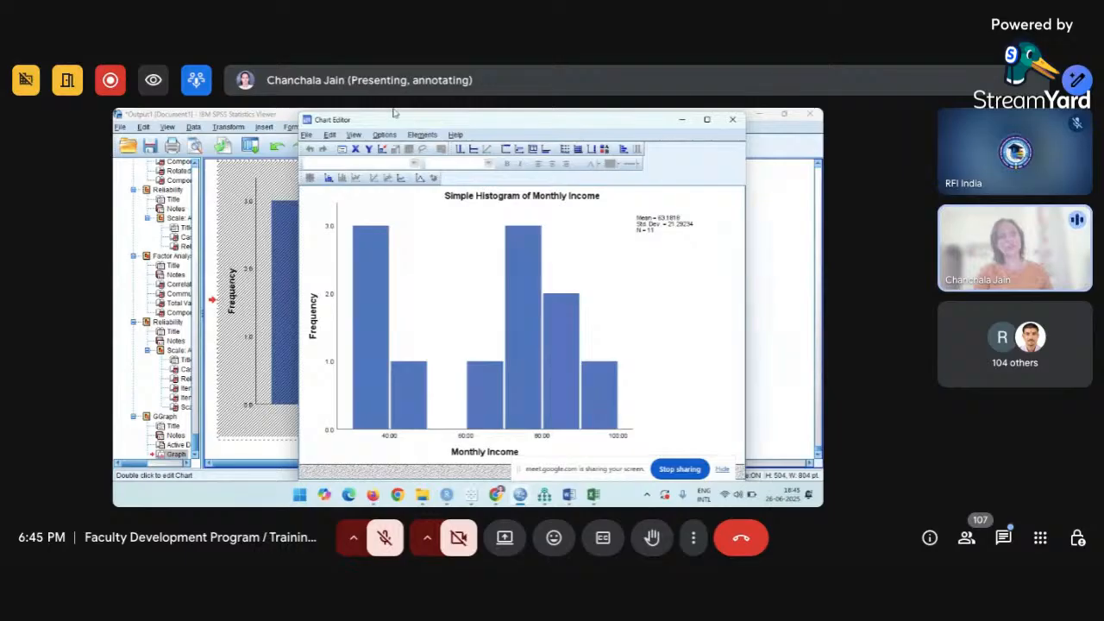
pyautogui.click(420, 179)
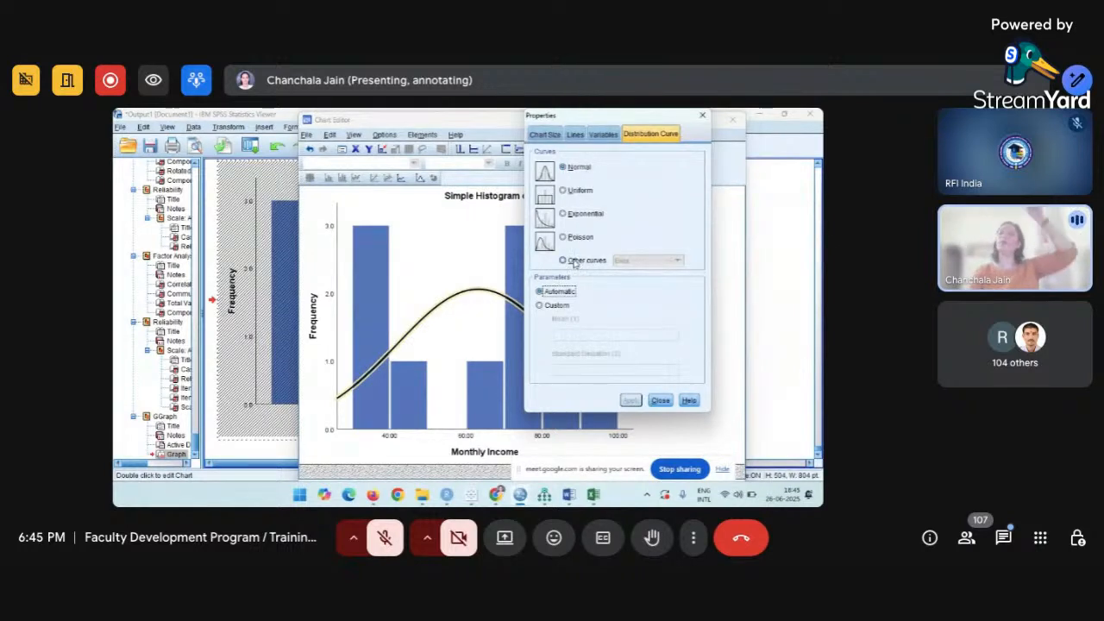
pyautogui.click(660, 401)
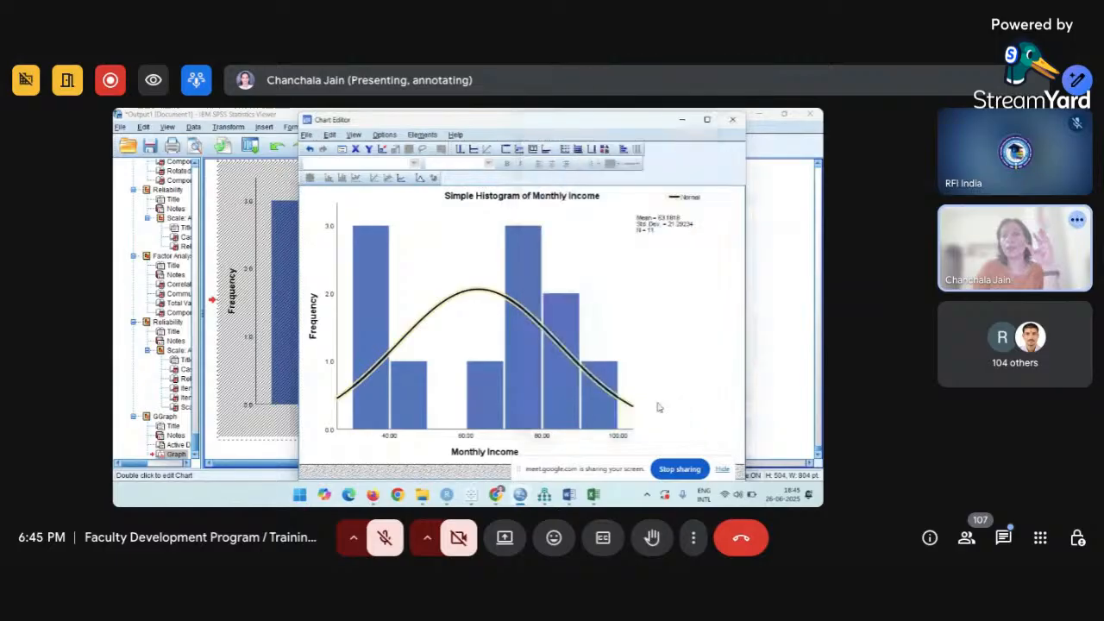
pyautogui.click(732, 119)
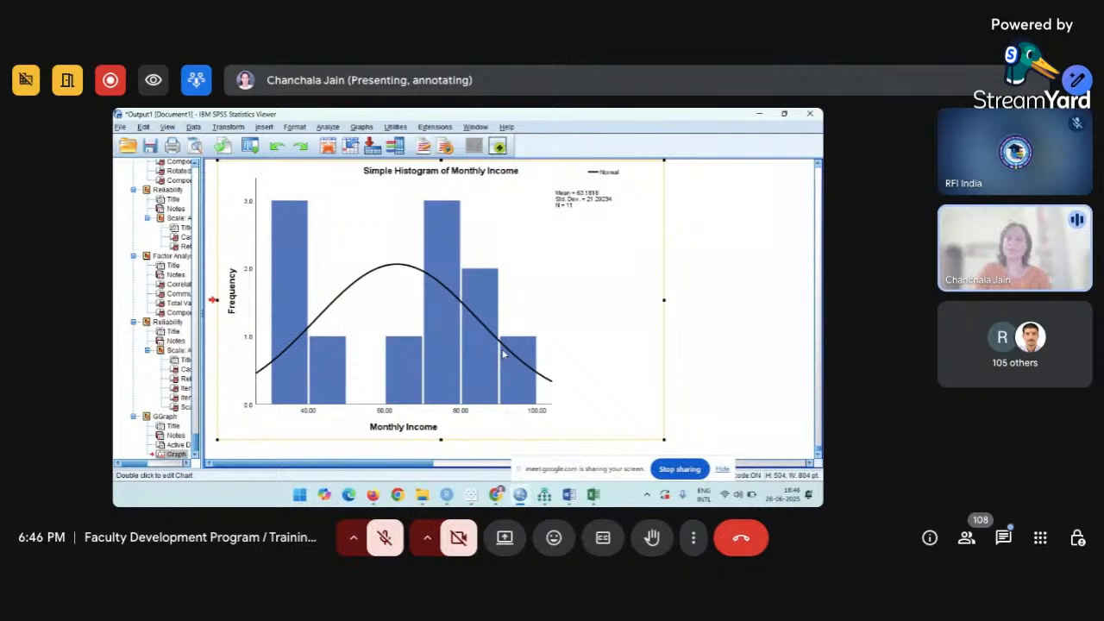
pyautogui.scroll(3, 502, 354)
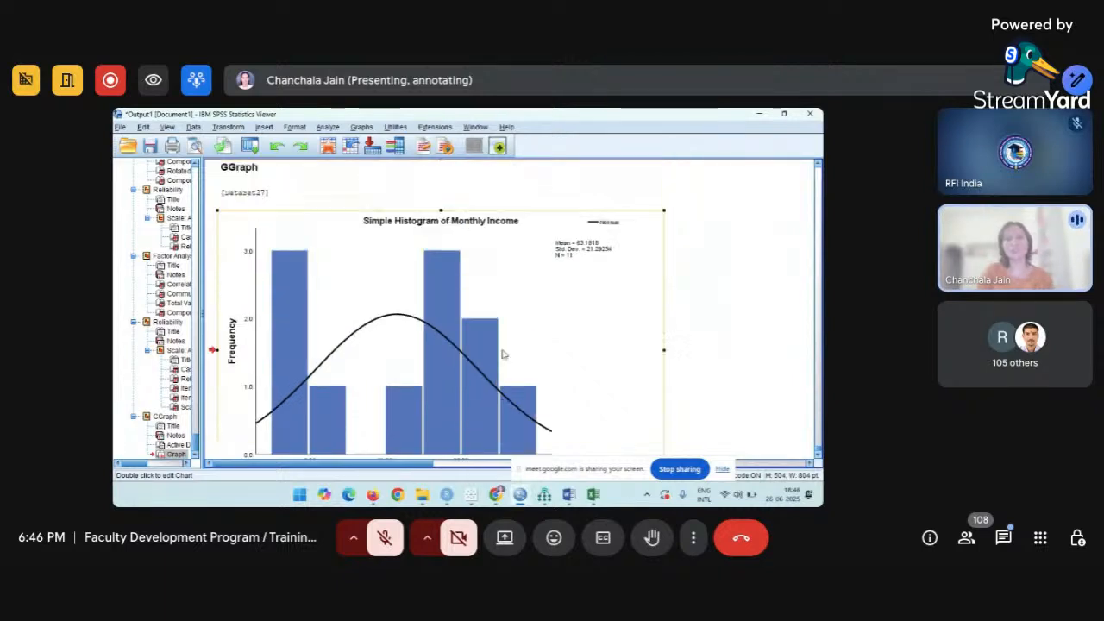
pyautogui.scroll(-3, 503, 354)
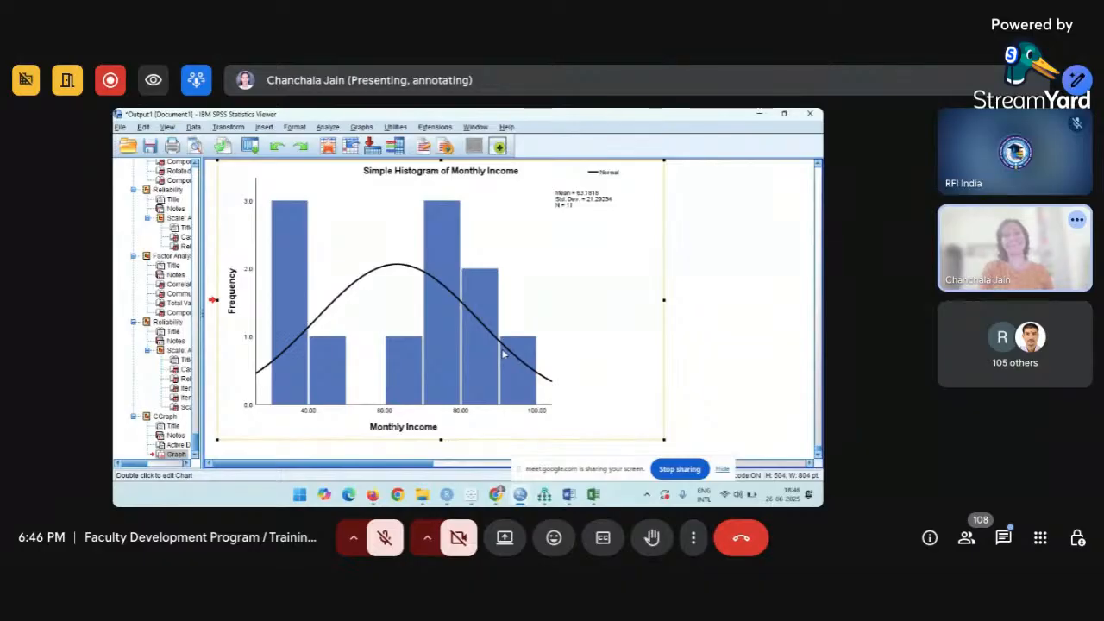
pyautogui.moveTo(495, 499)
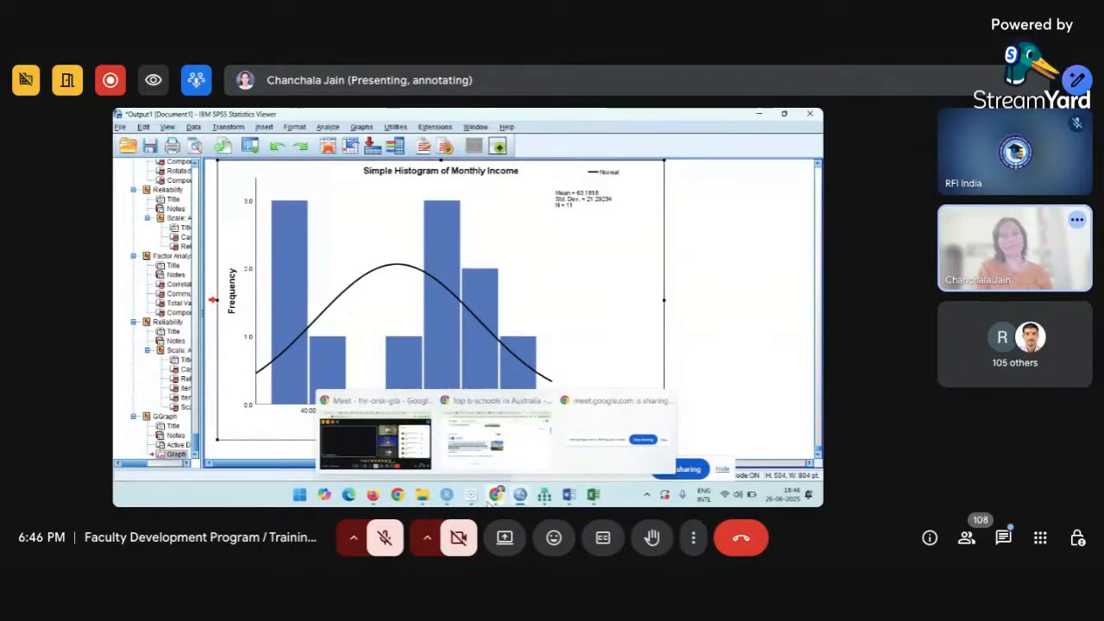
pyautogui.click(411, 451)
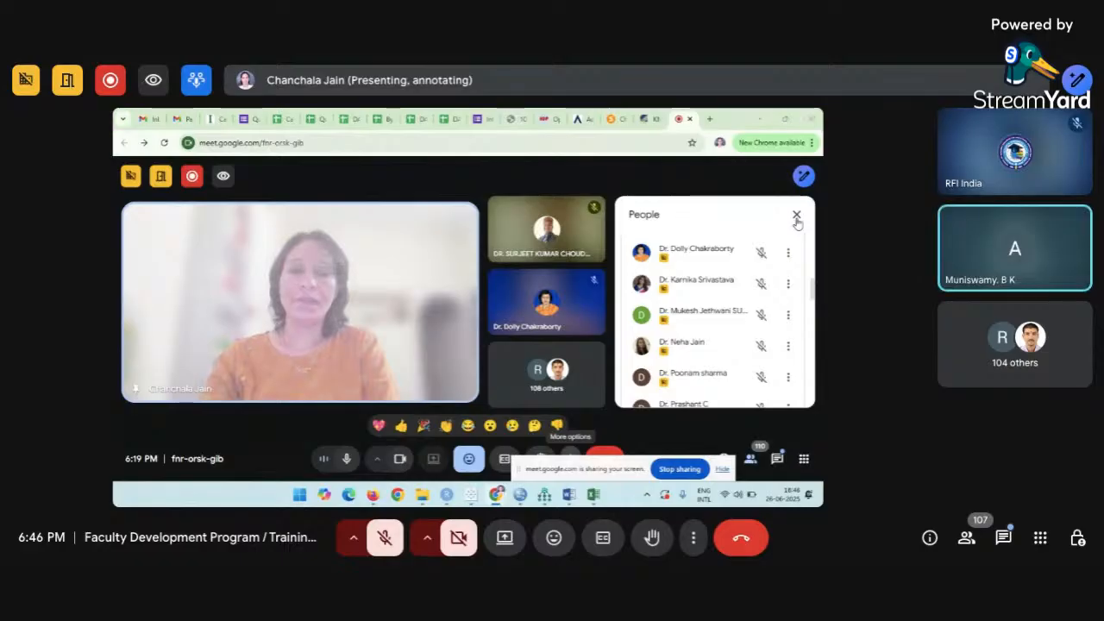
pyautogui.click(760, 119)
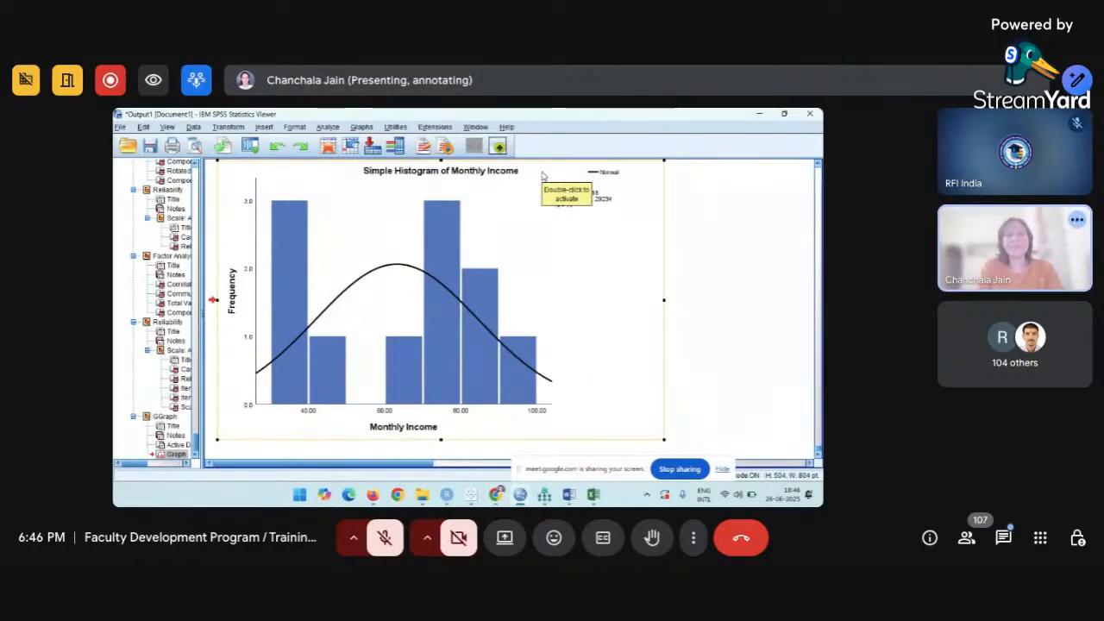
# Start a Descriptives analysis with Monthly Income as the analysed variable.
pyautogui.click(324, 129)
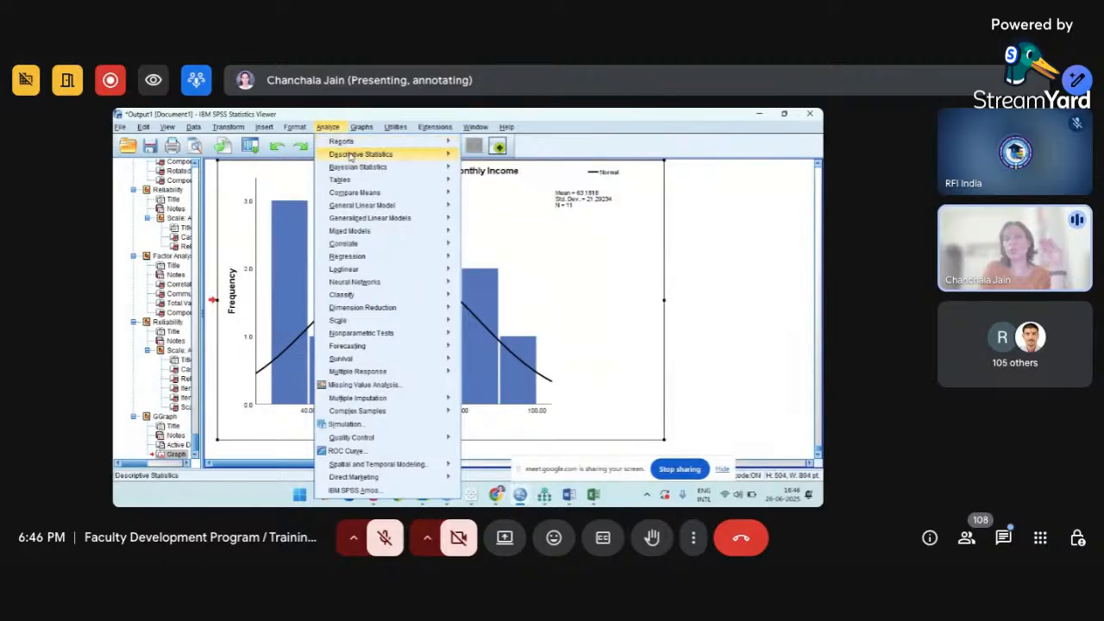
pyautogui.moveTo(358, 157)
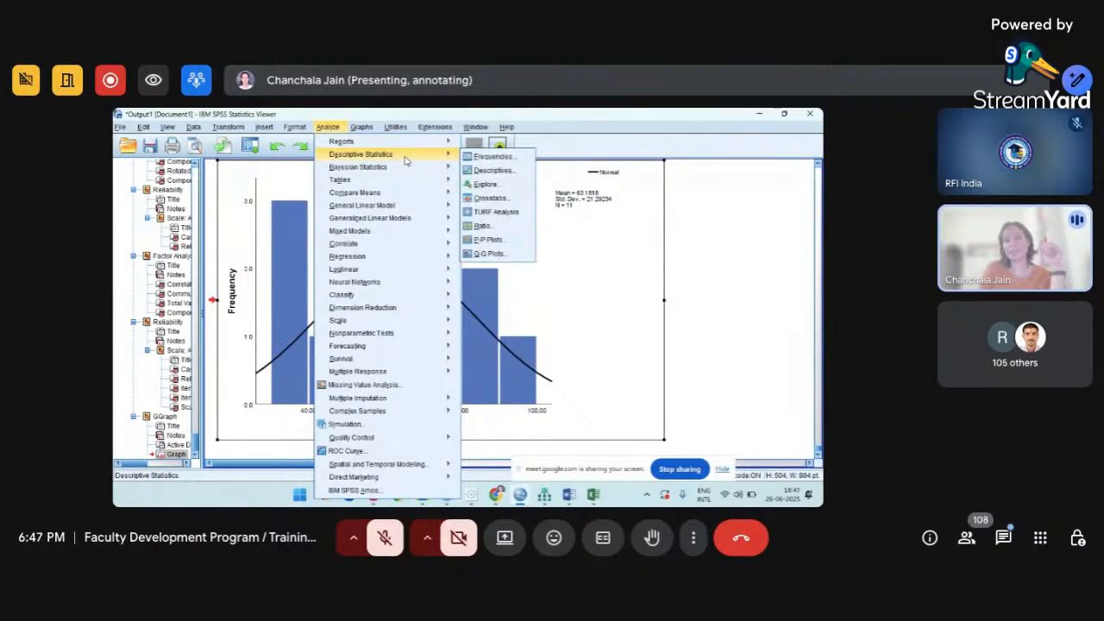
pyautogui.click(512, 173)
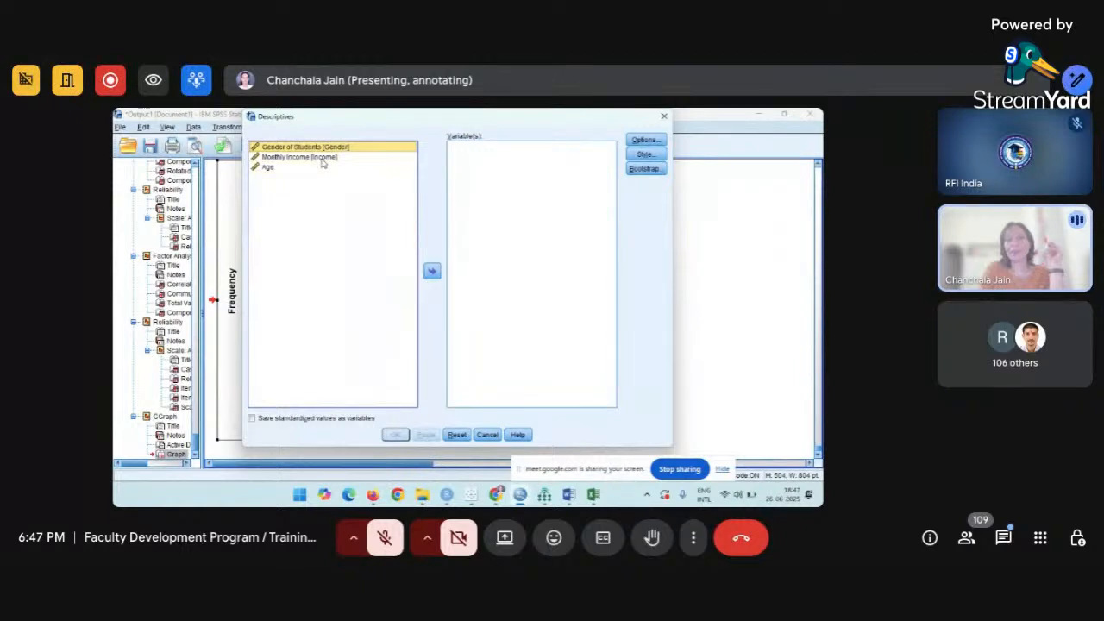
pyautogui.click(322, 160)
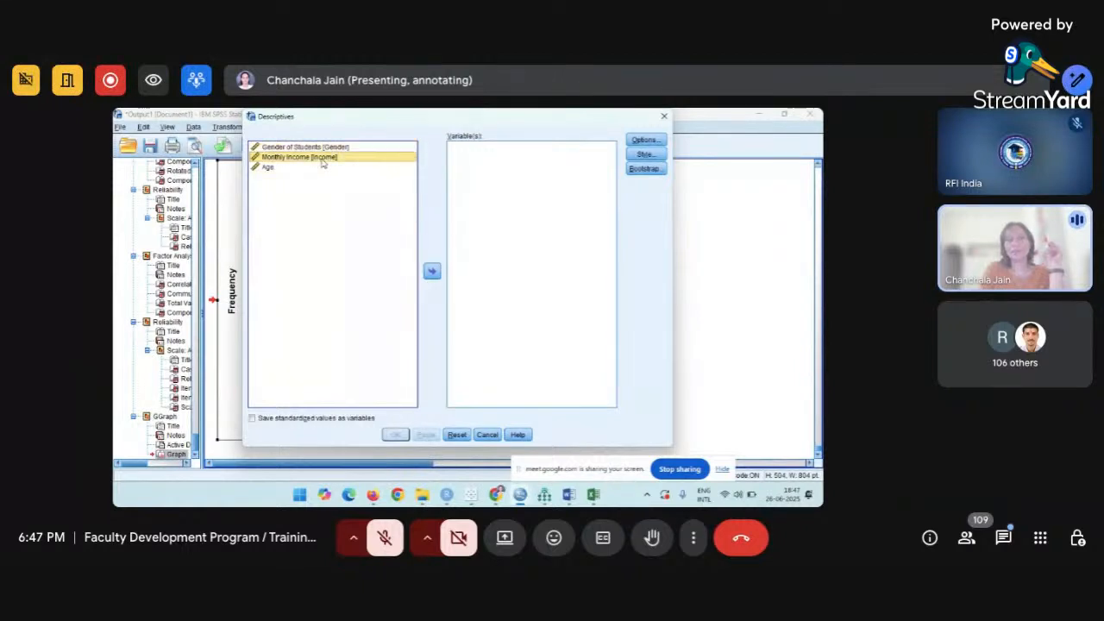
pyautogui.click(430, 275)
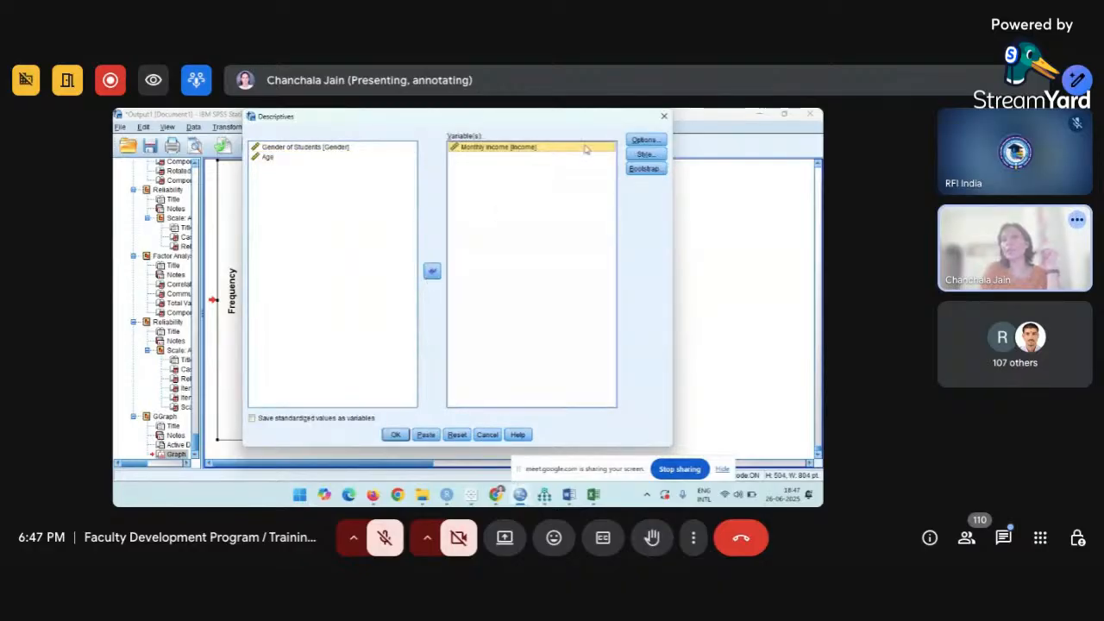
# Add maximum, kurtosis, skewness and variance to the reported statistics and run the analysis.
pyautogui.click(645, 142)
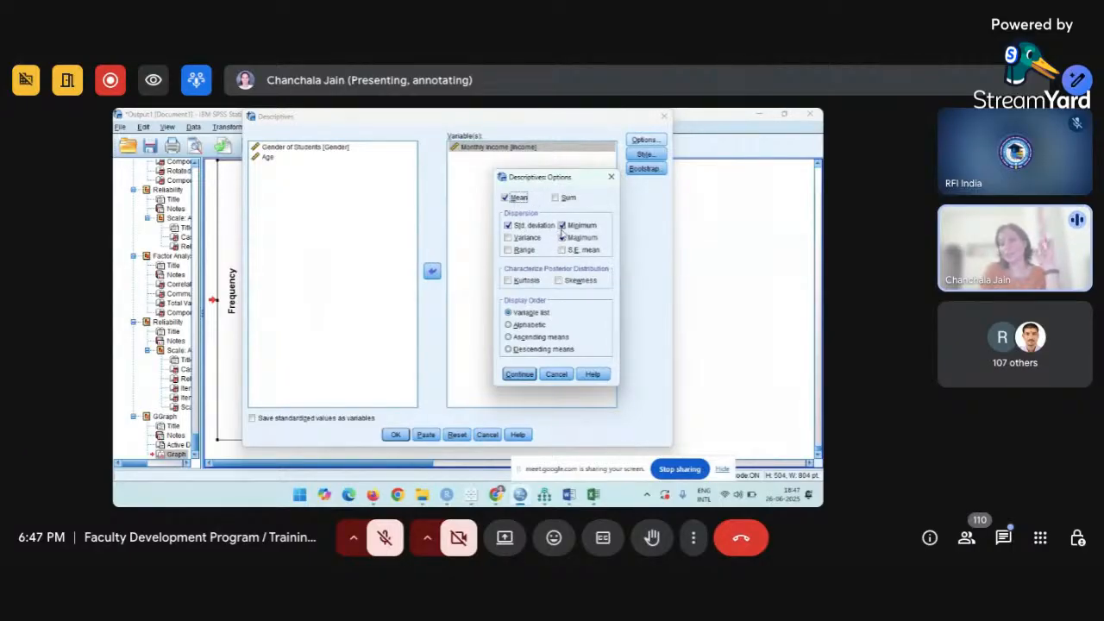
pyautogui.click(562, 237)
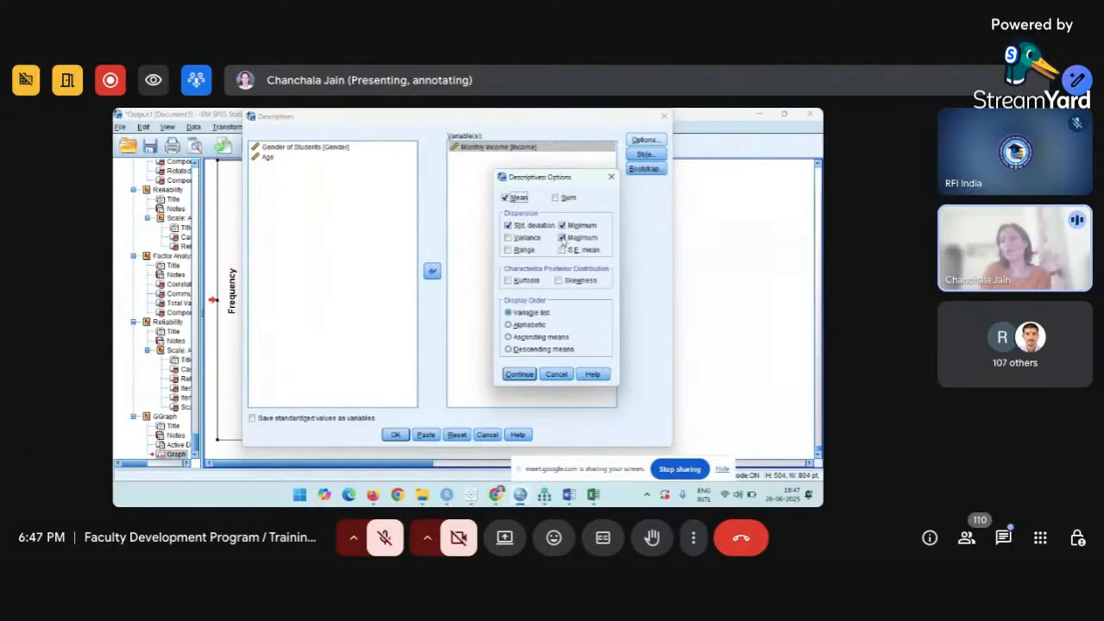
pyautogui.click(510, 281)
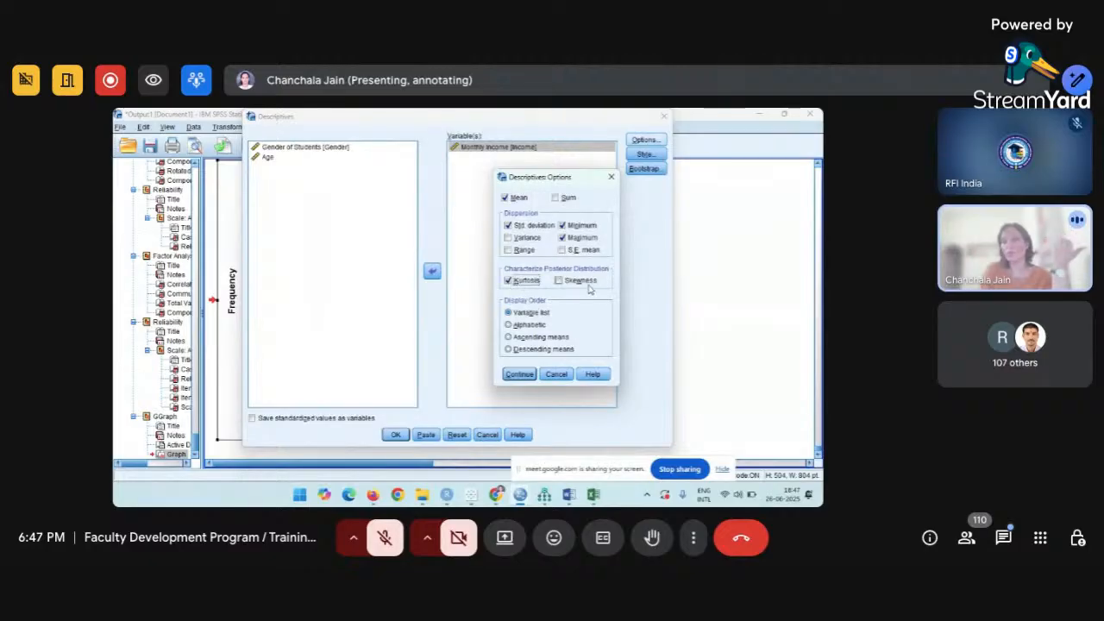
pyautogui.click(559, 282)
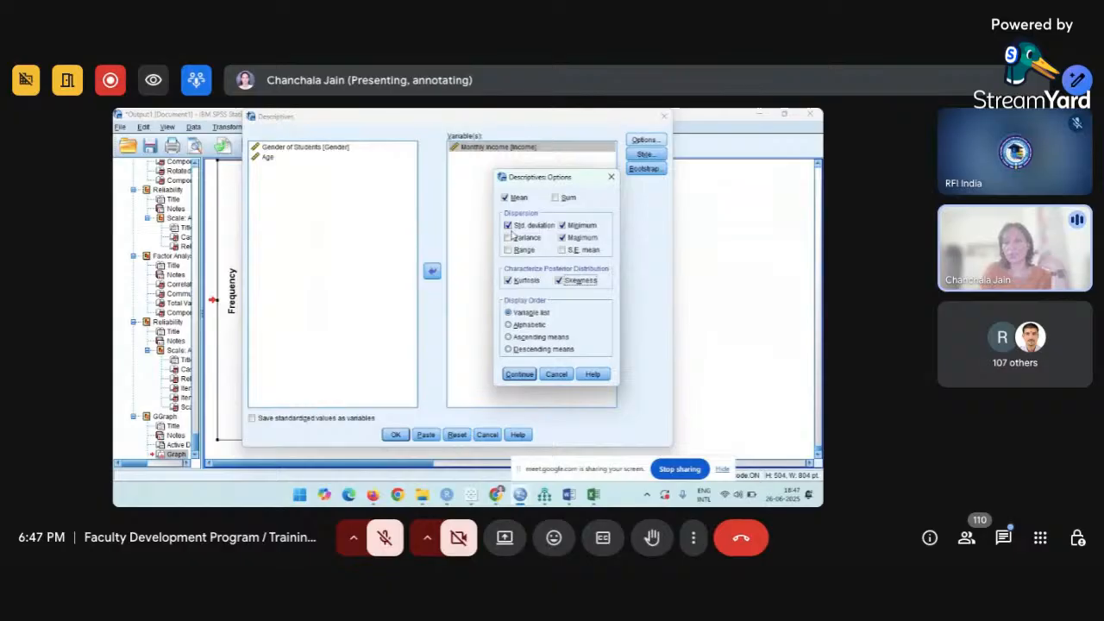
pyautogui.click(508, 239)
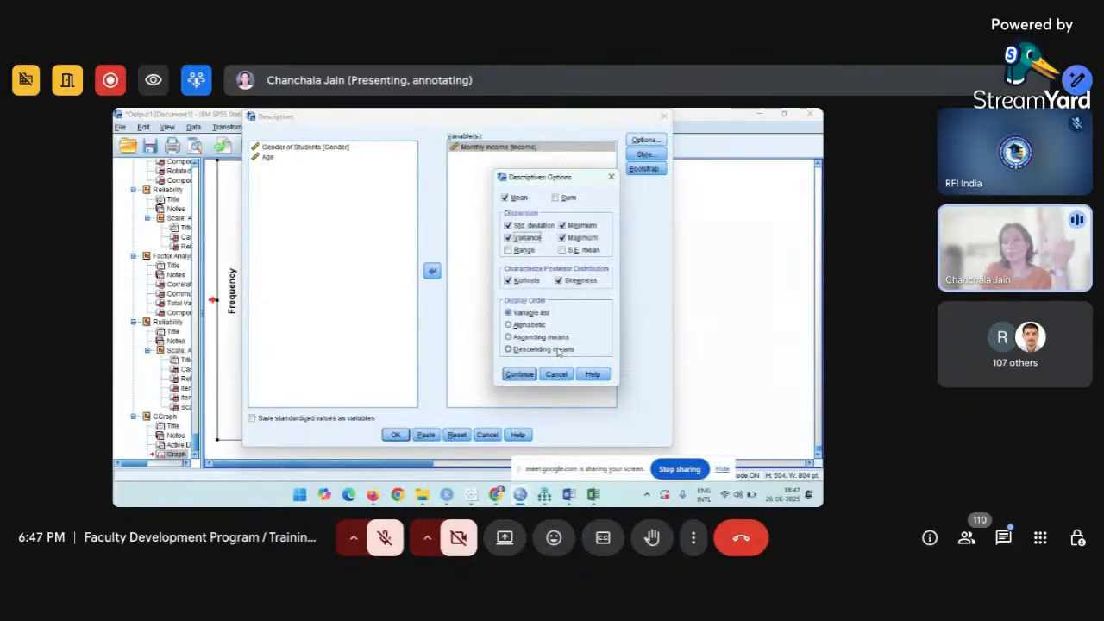
pyautogui.click(521, 375)
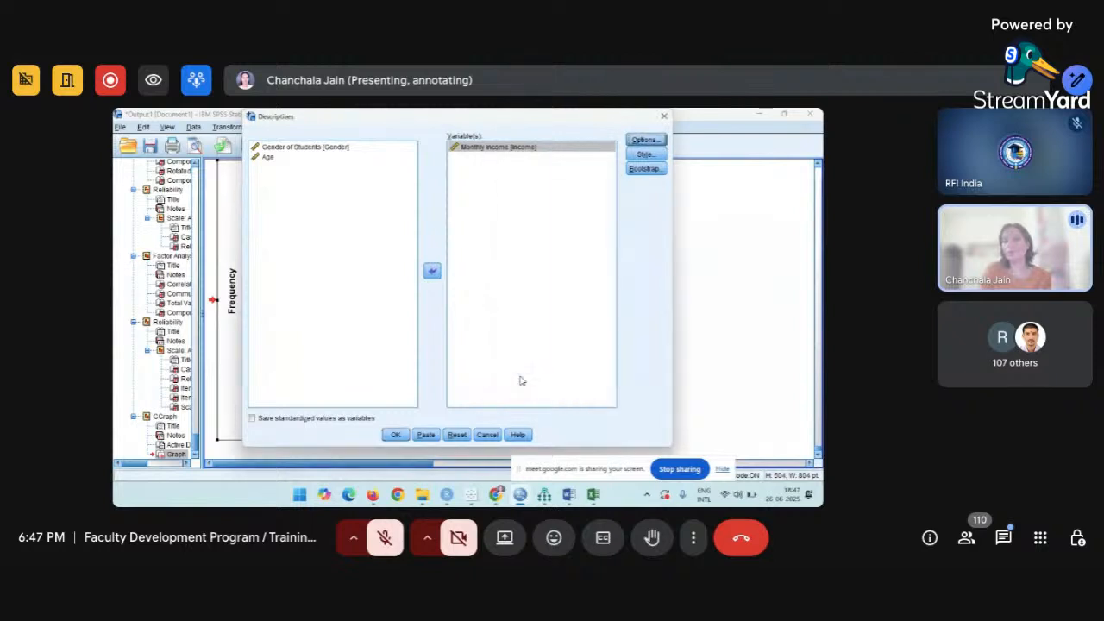
pyautogui.click(395, 435)
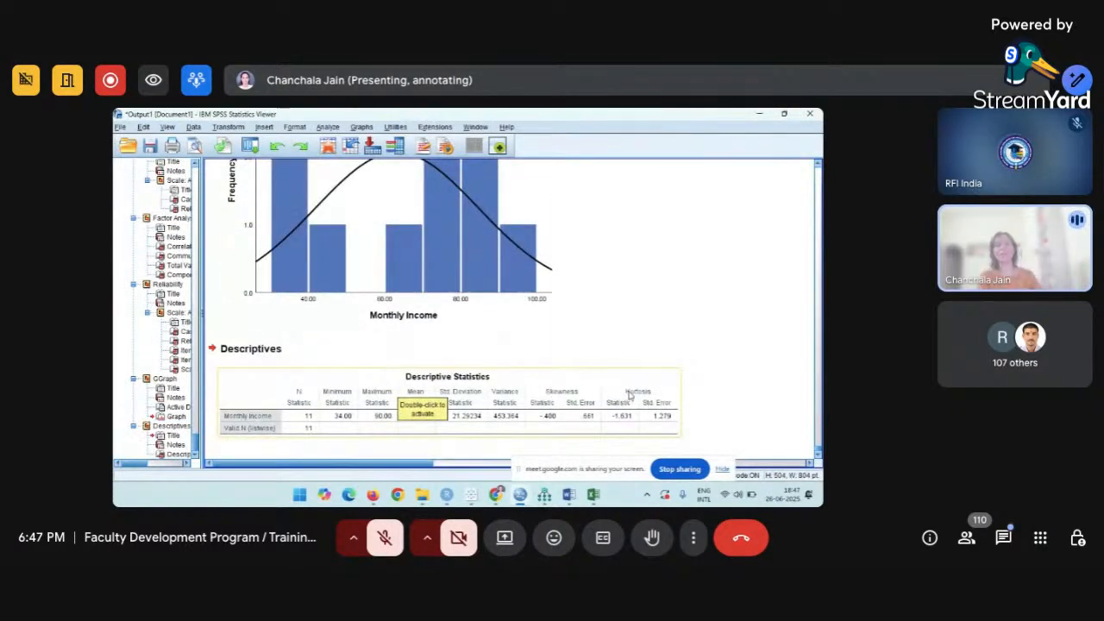
# Select the Monthly Income Descriptive Statistics table below the histogram in the Viewer.
pyautogui.click(274, 428)
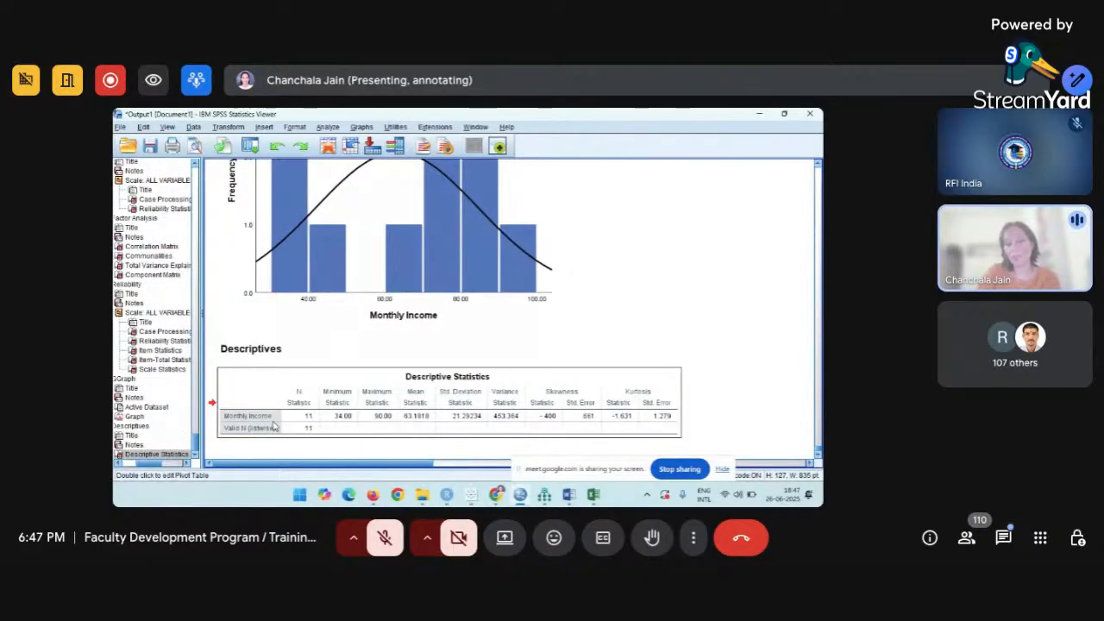
pyautogui.click(276, 425)
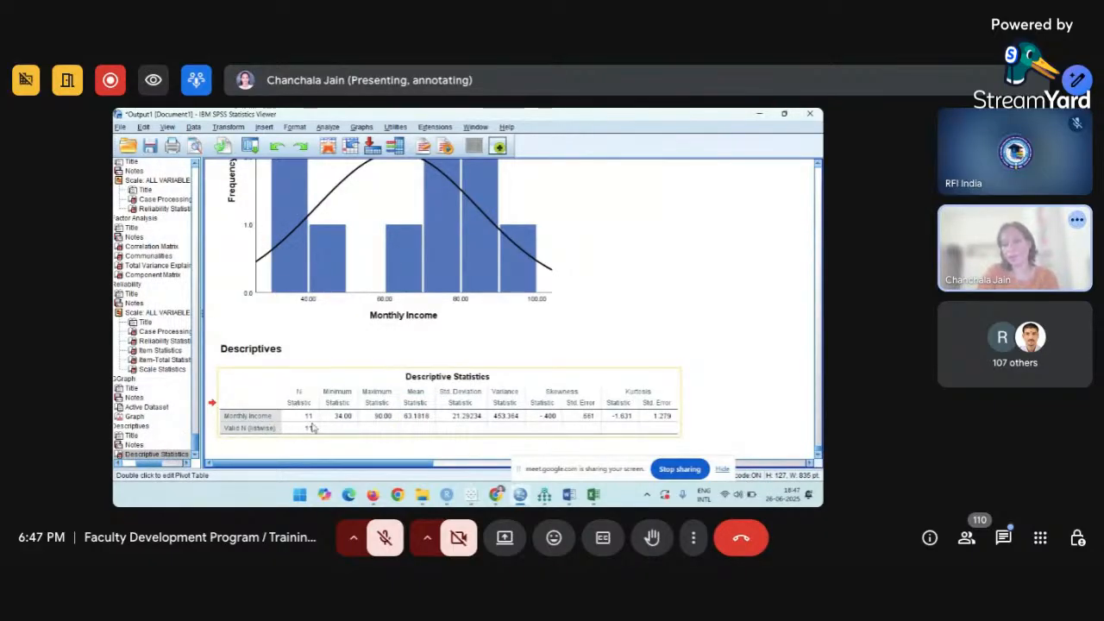
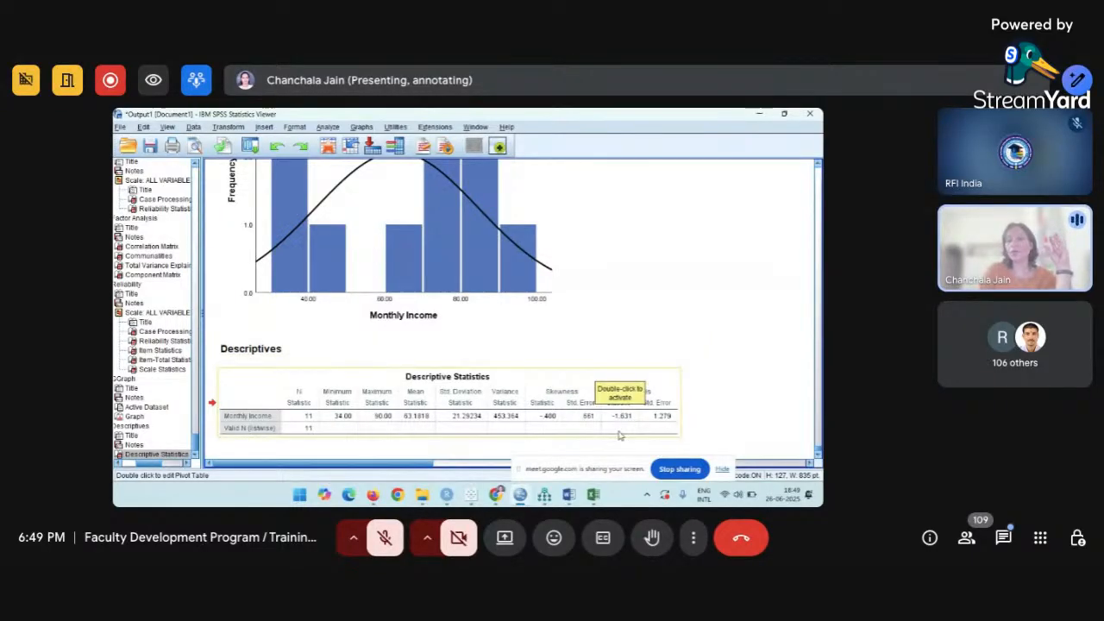
# Start an Explore analysis with Monthly Income in the Dependent List.
pyautogui.scroll(1, 565, 388)
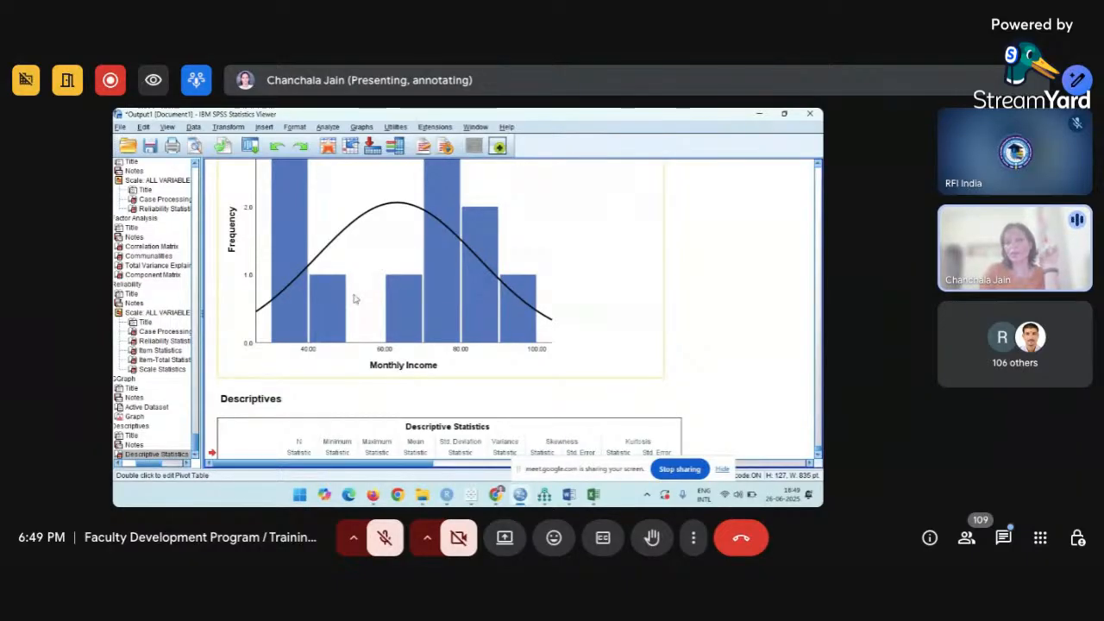
pyautogui.scroll(-1, 352, 294)
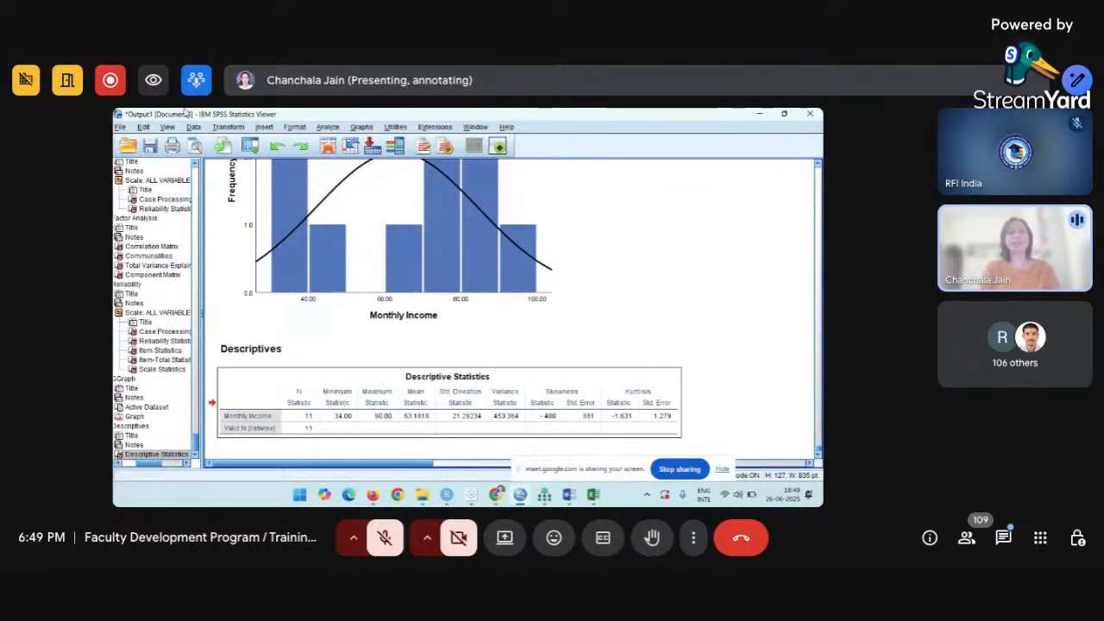
pyautogui.click(326, 128)
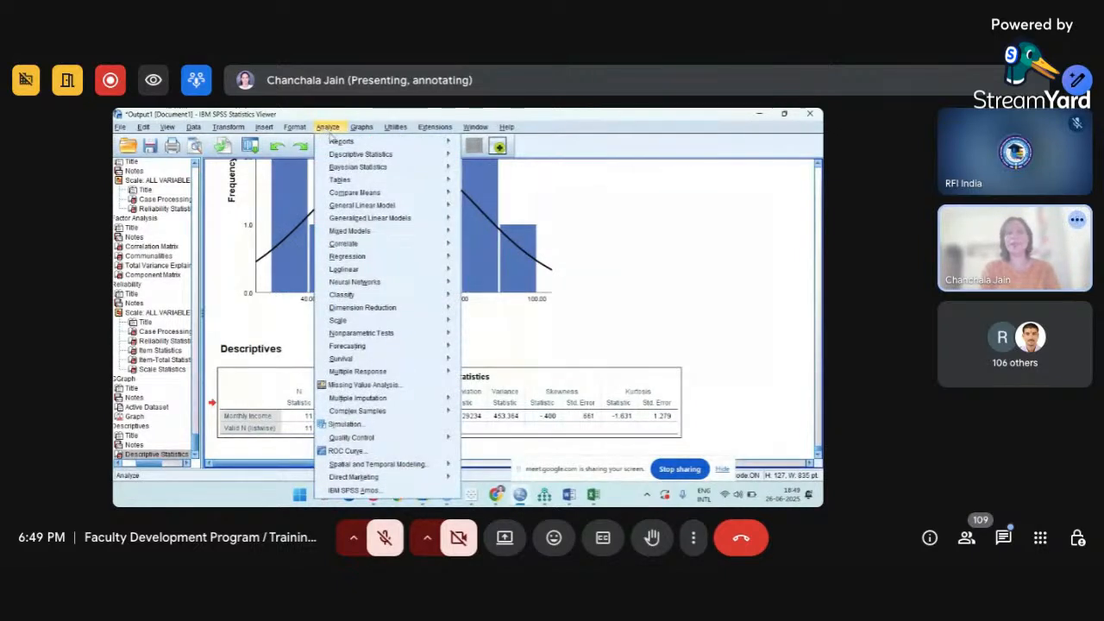
pyautogui.moveTo(349, 155)
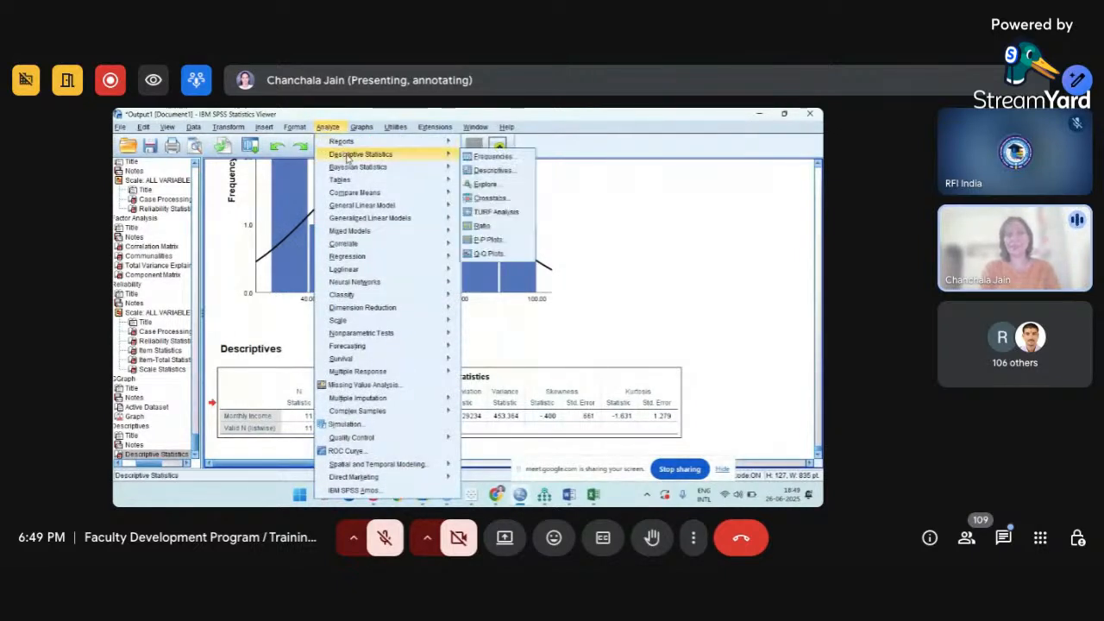
pyautogui.click(509, 186)
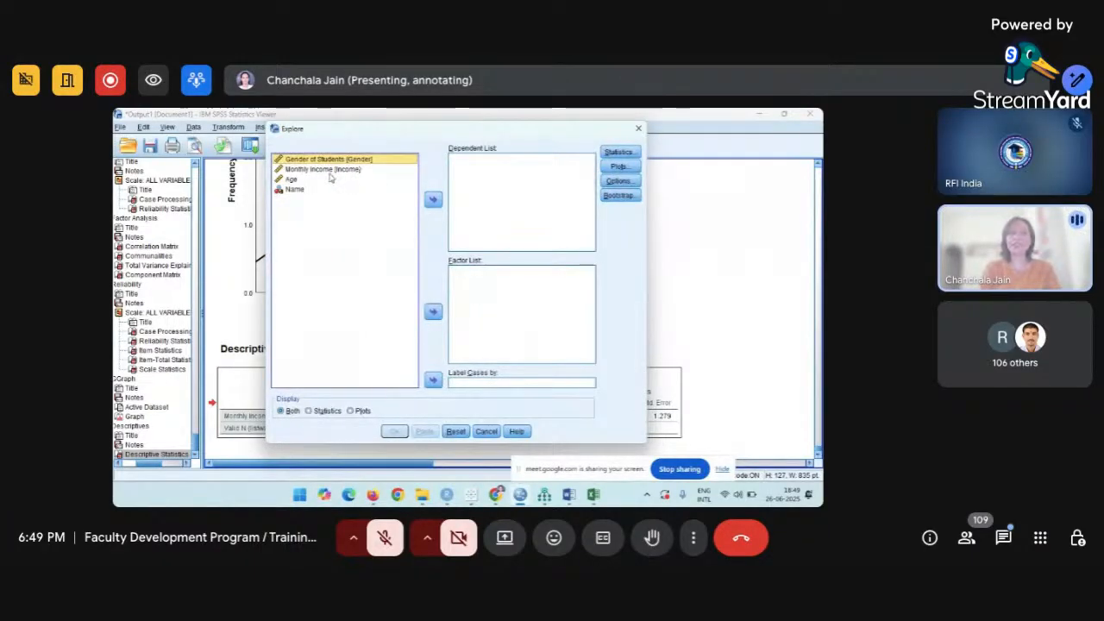
pyautogui.click(335, 171)
pyautogui.click(433, 201)
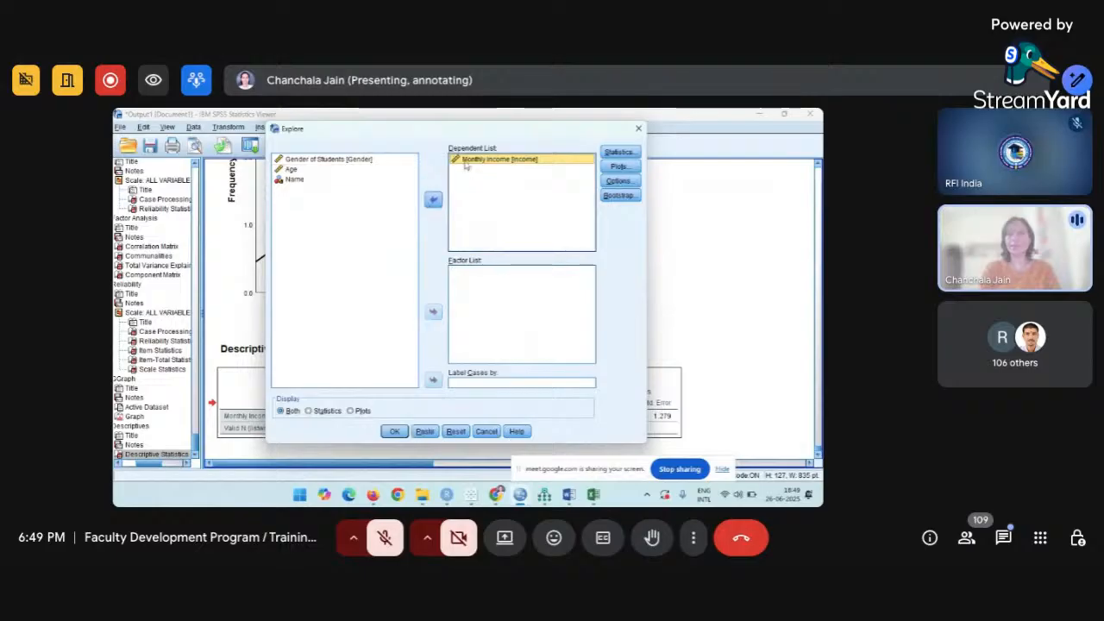
# Request a histogram and normality plots with tests, drop stem-and-leaf, and run Explore.
pyautogui.click(617, 182)
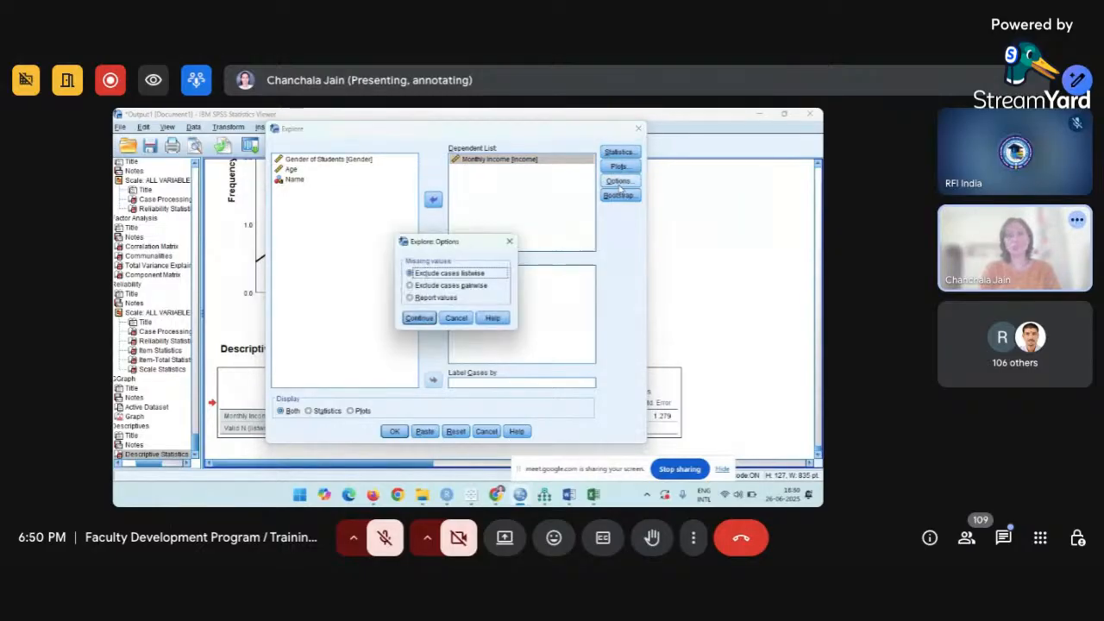
pyautogui.click(509, 241)
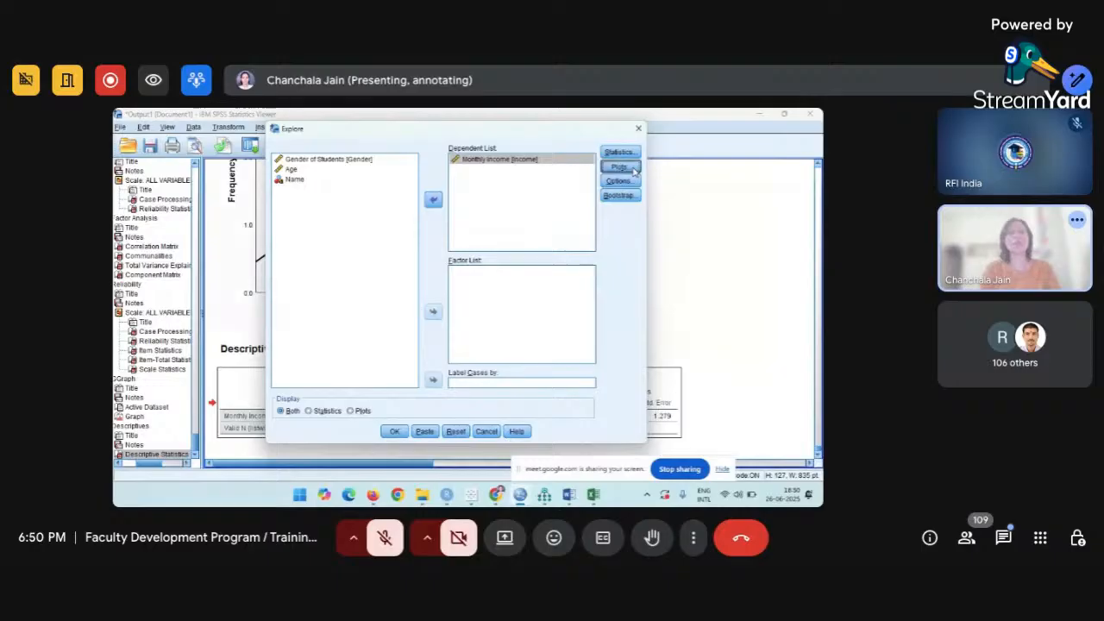
pyautogui.click(632, 169)
pyautogui.click(510, 194)
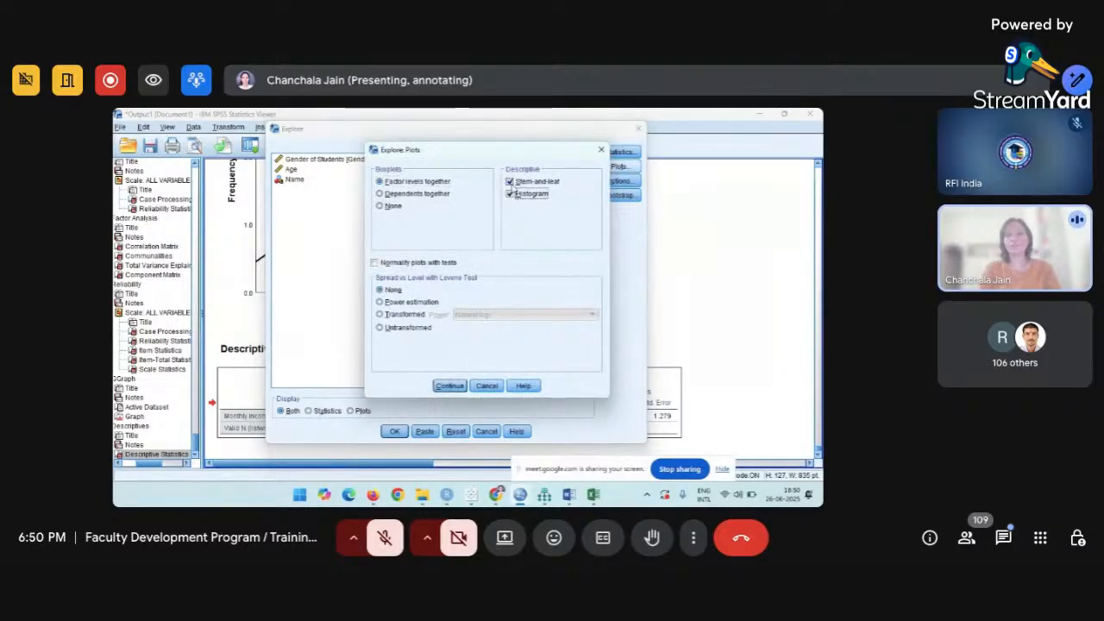
pyautogui.click(510, 182)
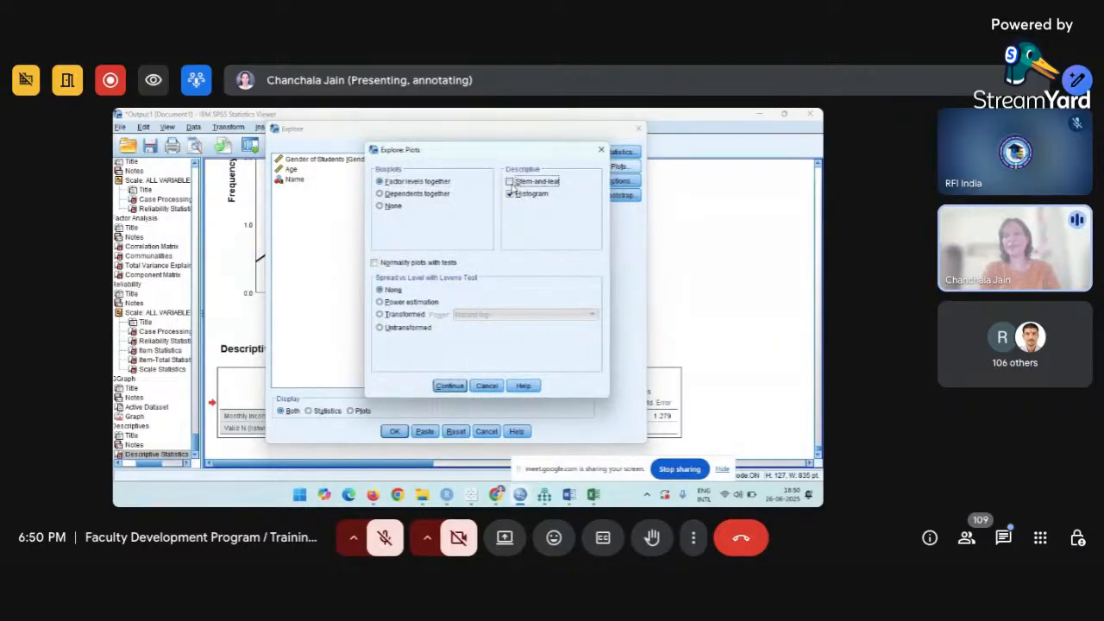
pyautogui.click(374, 264)
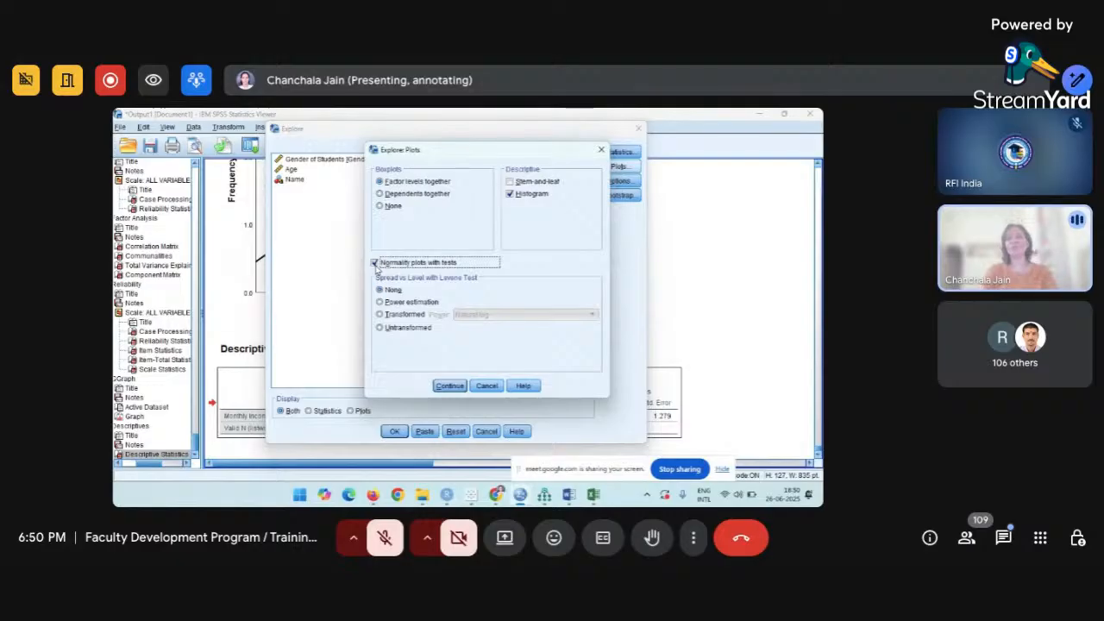
pyautogui.click(449, 386)
pyautogui.click(394, 432)
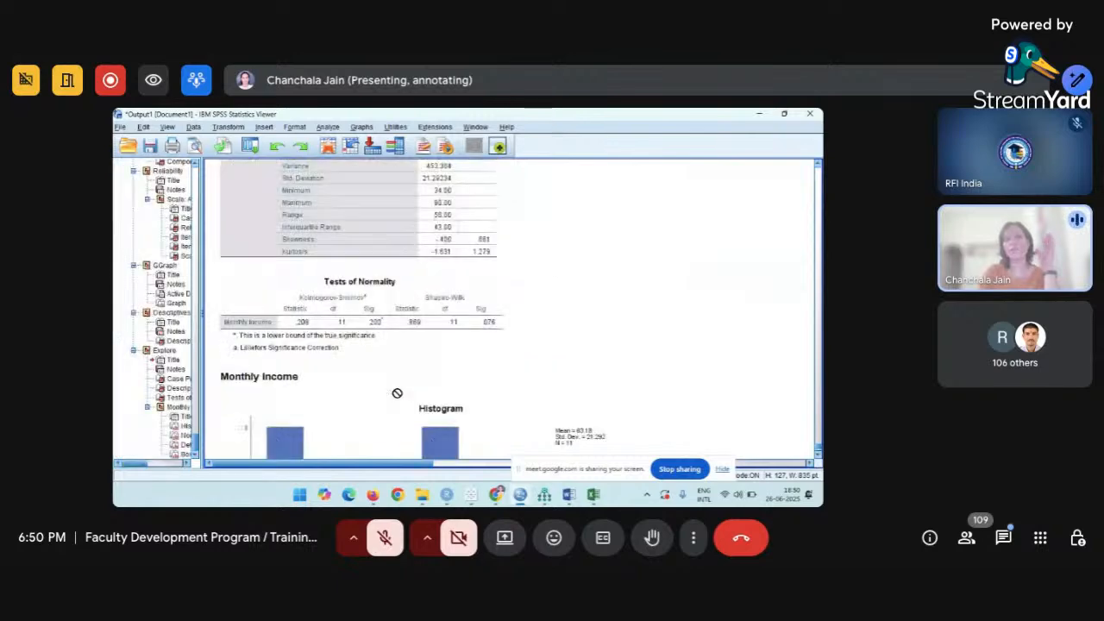
pyautogui.scroll(3, 397, 394)
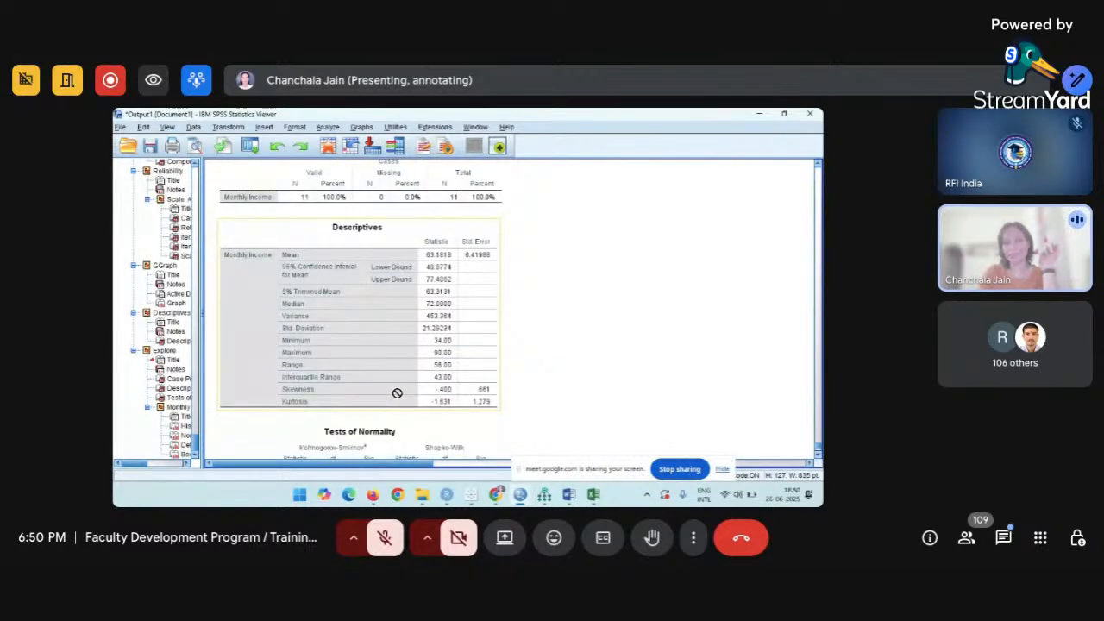
pyautogui.scroll(2, 397, 394)
pyautogui.scroll(-2, 396, 393)
pyautogui.scroll(3, 397, 393)
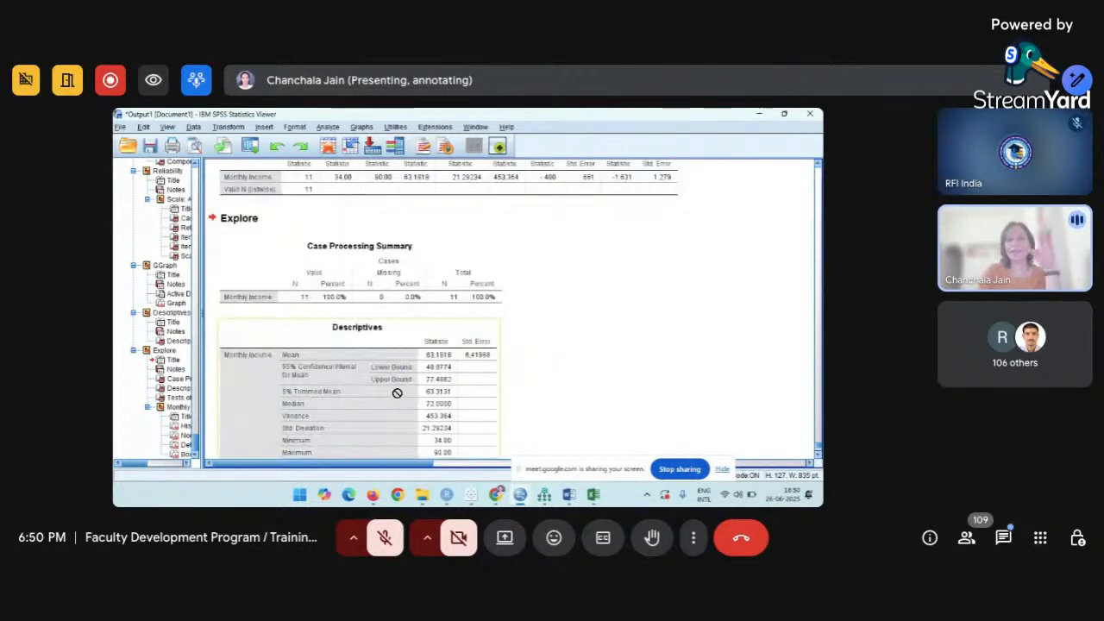
pyautogui.scroll(2, 397, 393)
pyautogui.click(503, 265)
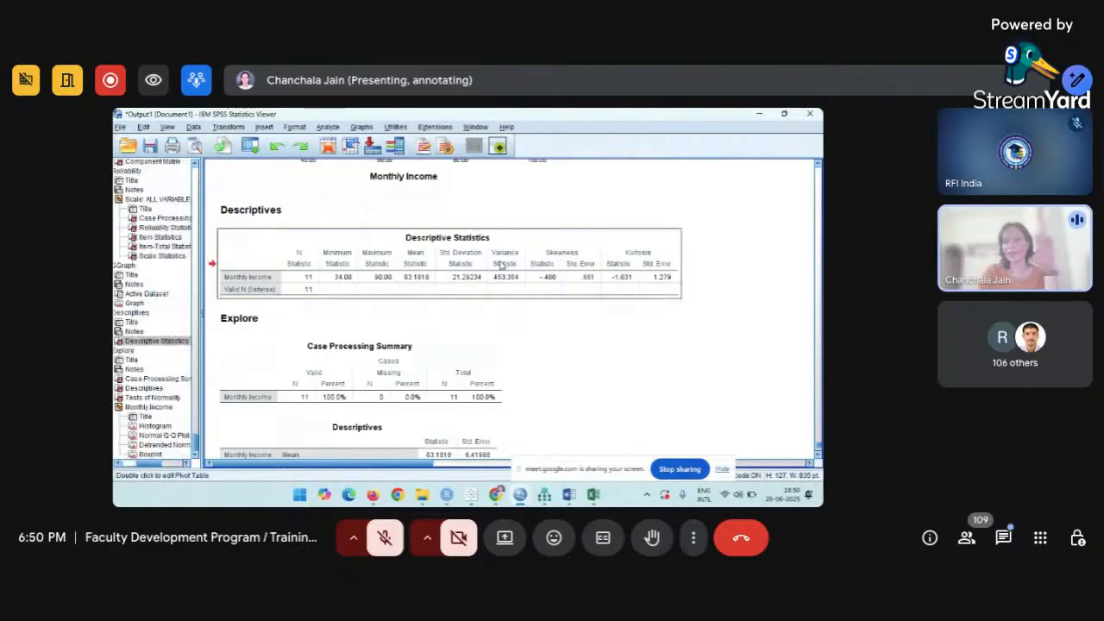
pyautogui.scroll(-4, 503, 265)
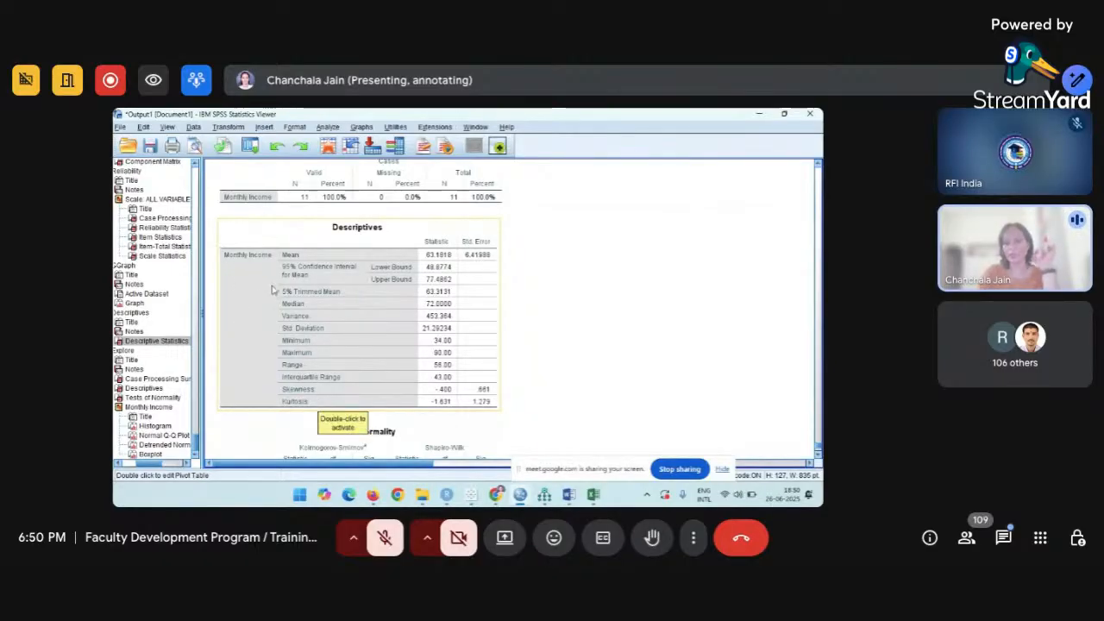
pyautogui.scroll(-5, 357, 366)
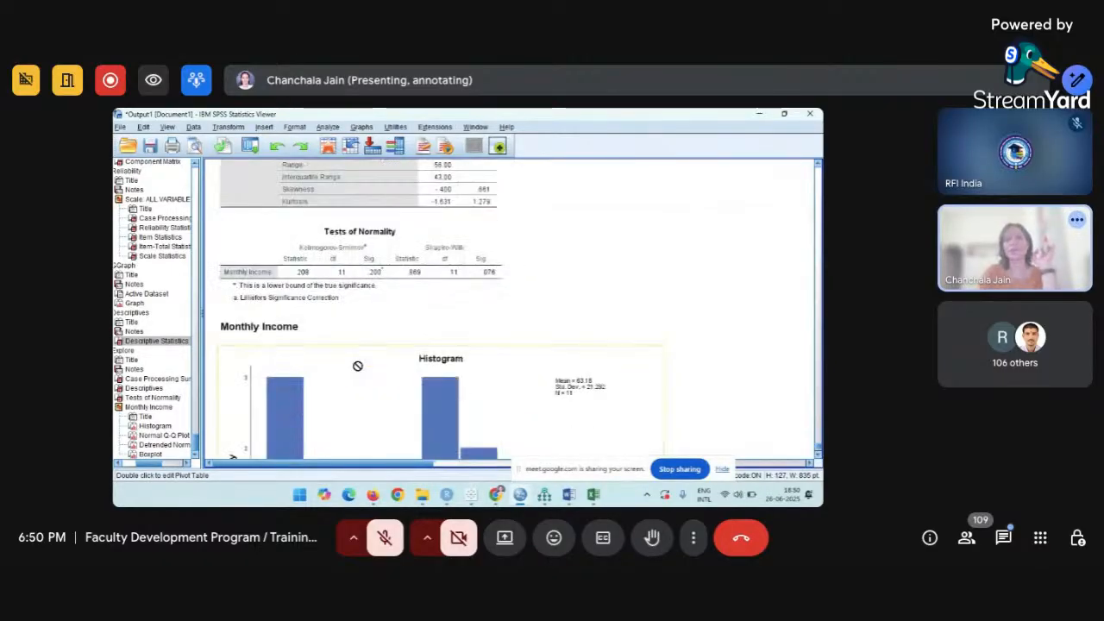
pyautogui.click(308, 243)
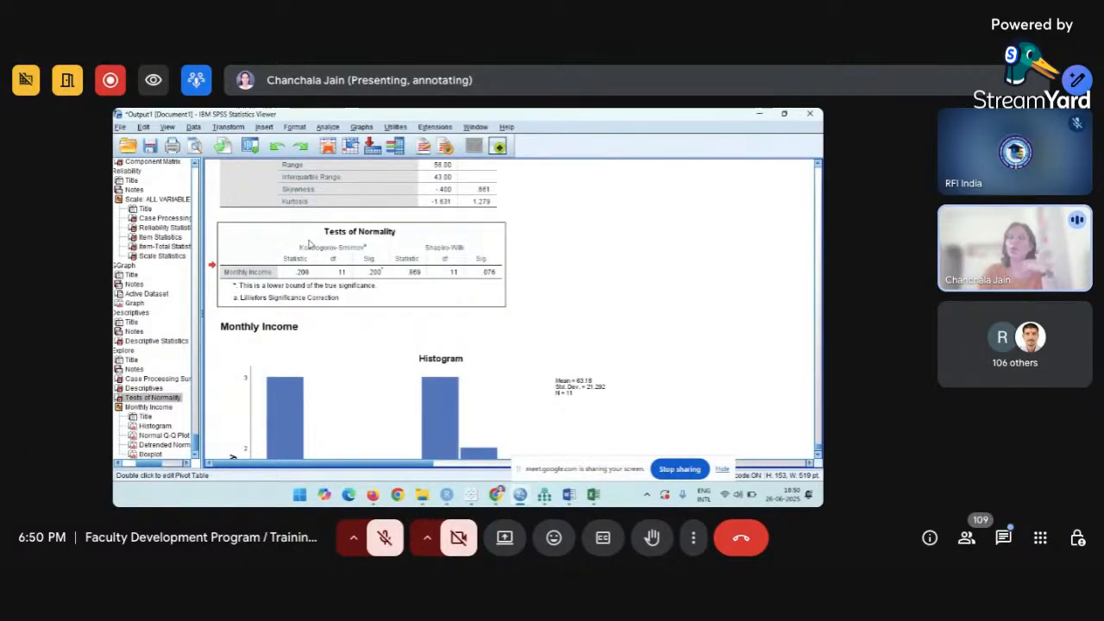
pyautogui.scroll(1, 309, 244)
pyautogui.scroll(2, 308, 243)
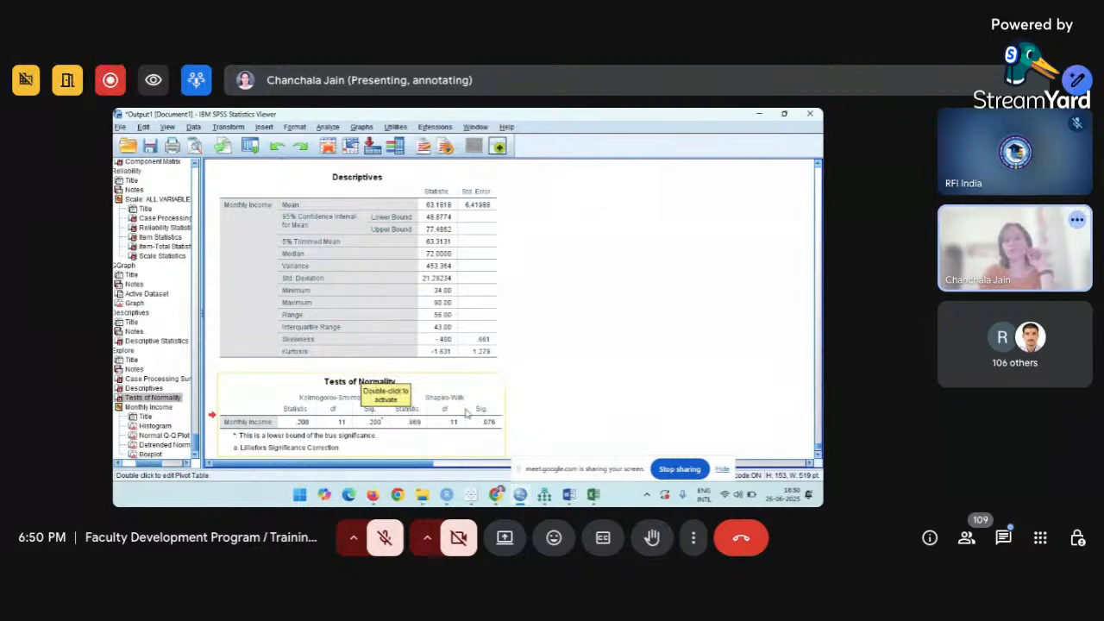
pyautogui.scroll(-2, 467, 414)
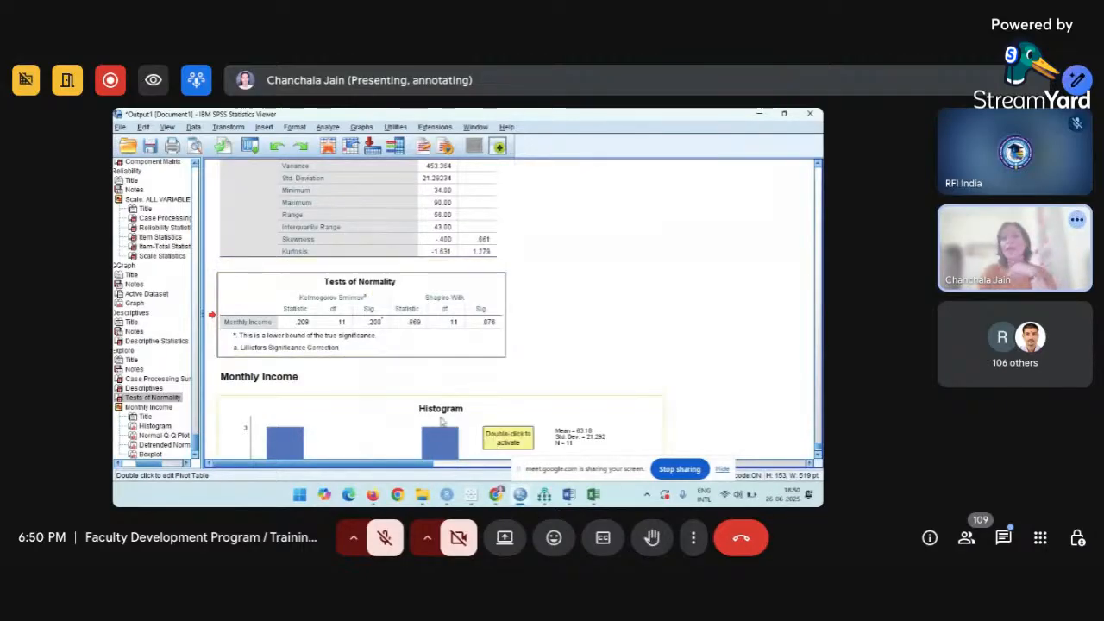
# Select the Tests of Normality table and scroll down to the Monthly Income Normal Q-Q Plot.
pyautogui.click(463, 345)
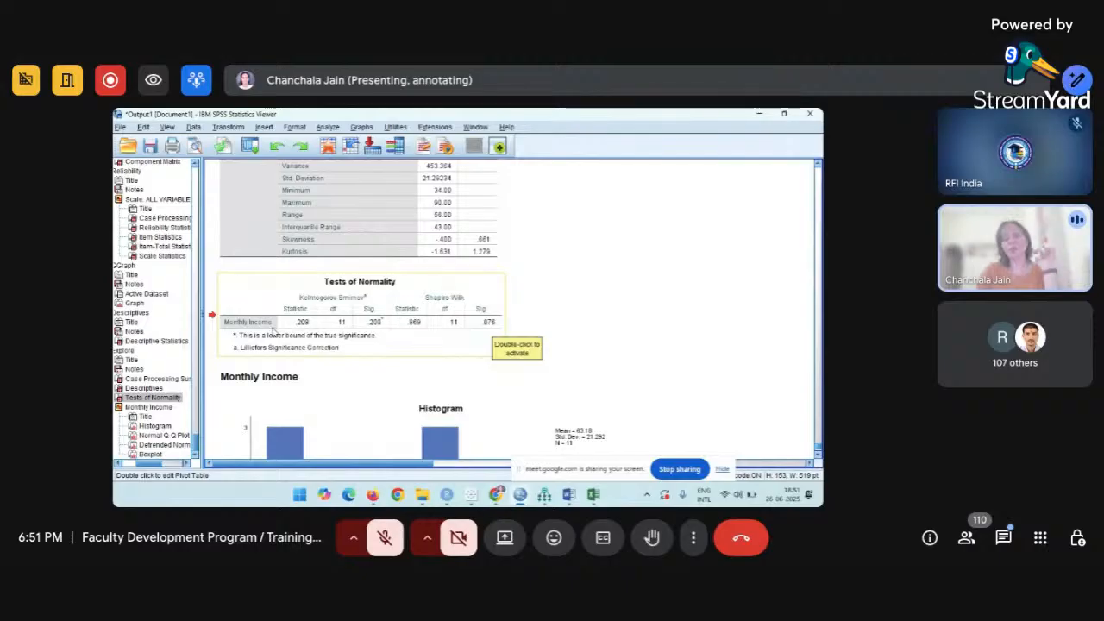
pyautogui.scroll(-3, 273, 329)
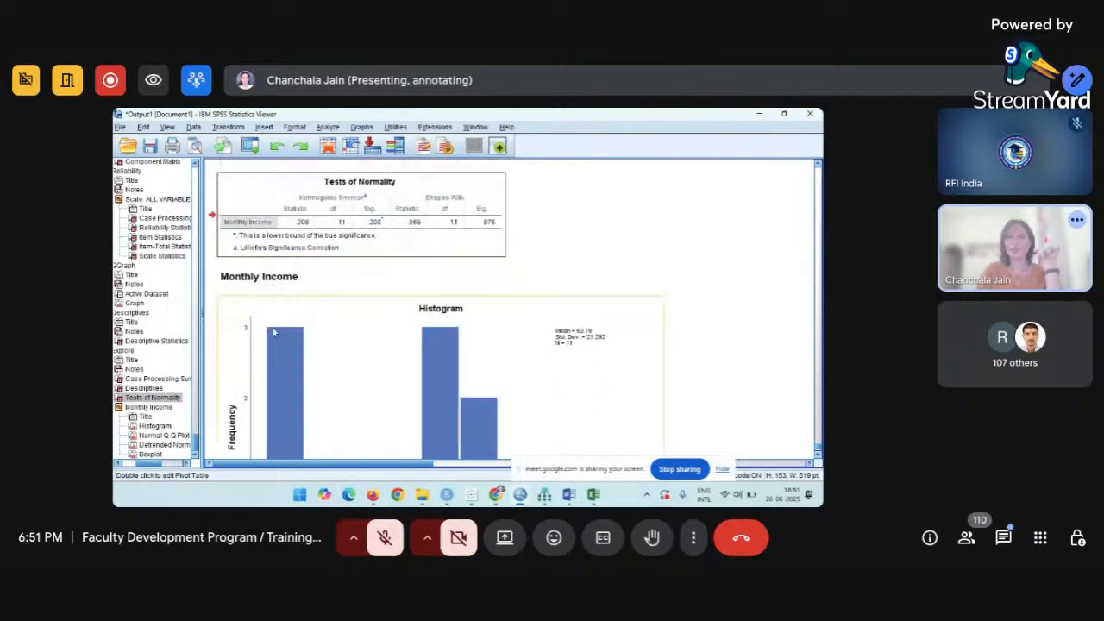
pyautogui.scroll(-1, 274, 332)
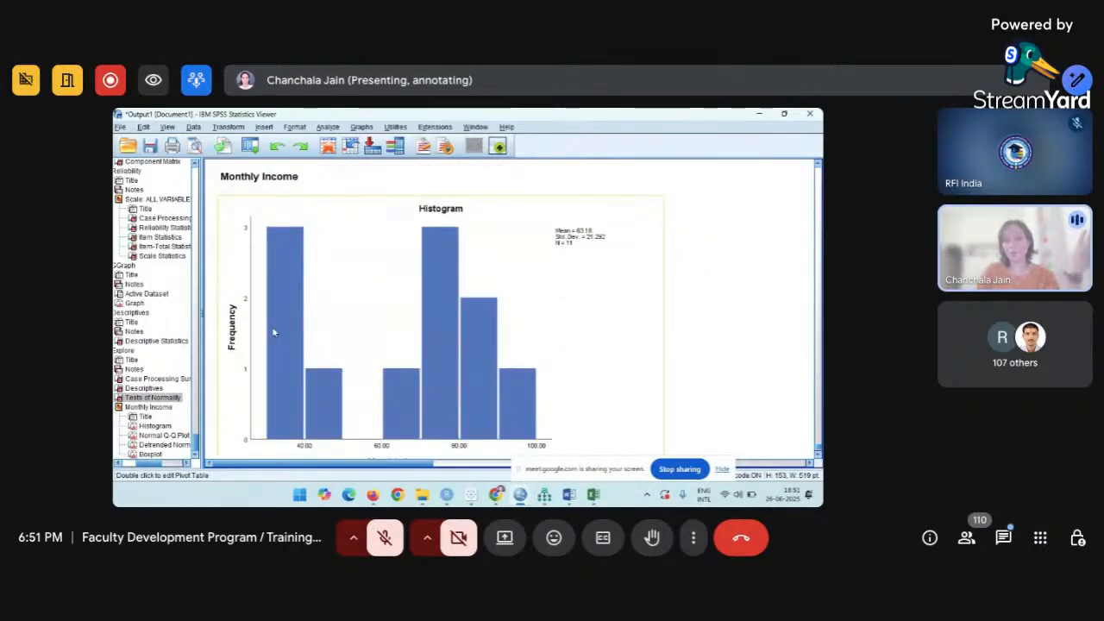
pyautogui.scroll(-3, 273, 328)
pyautogui.scroll(-2, 273, 330)
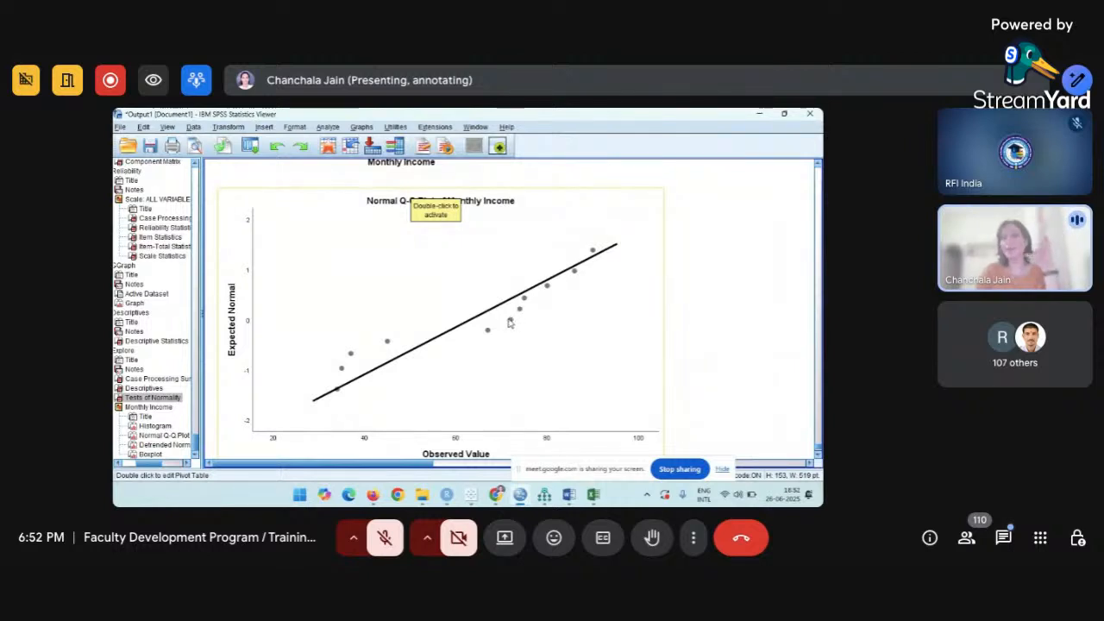
pyautogui.scroll(10, 509, 322)
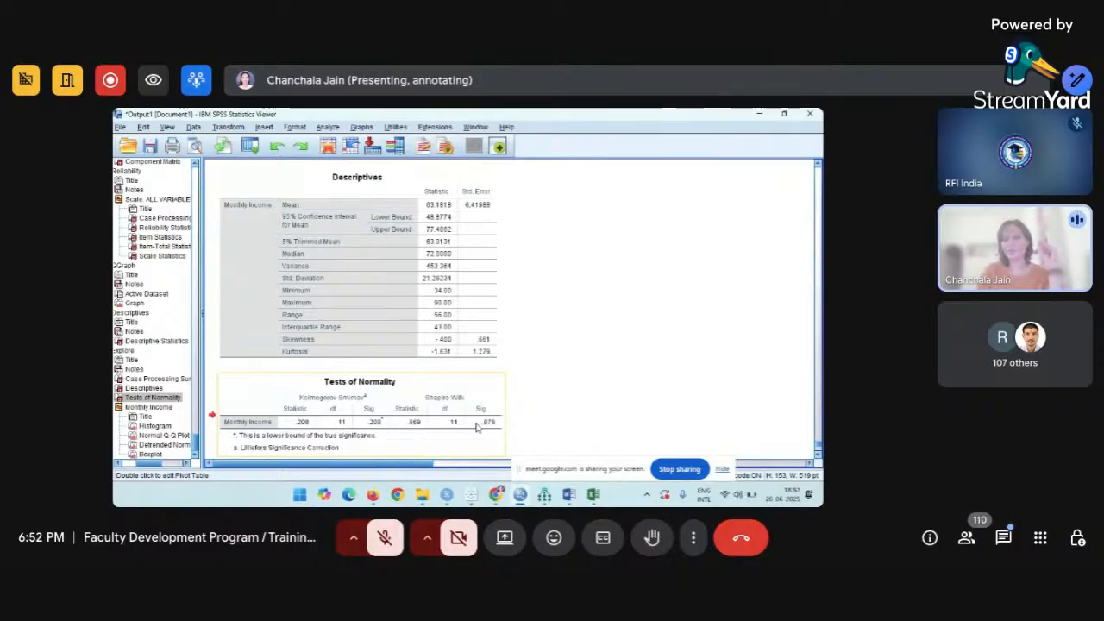
pyautogui.scroll(-8, 477, 428)
pyautogui.scroll(-3, 475, 428)
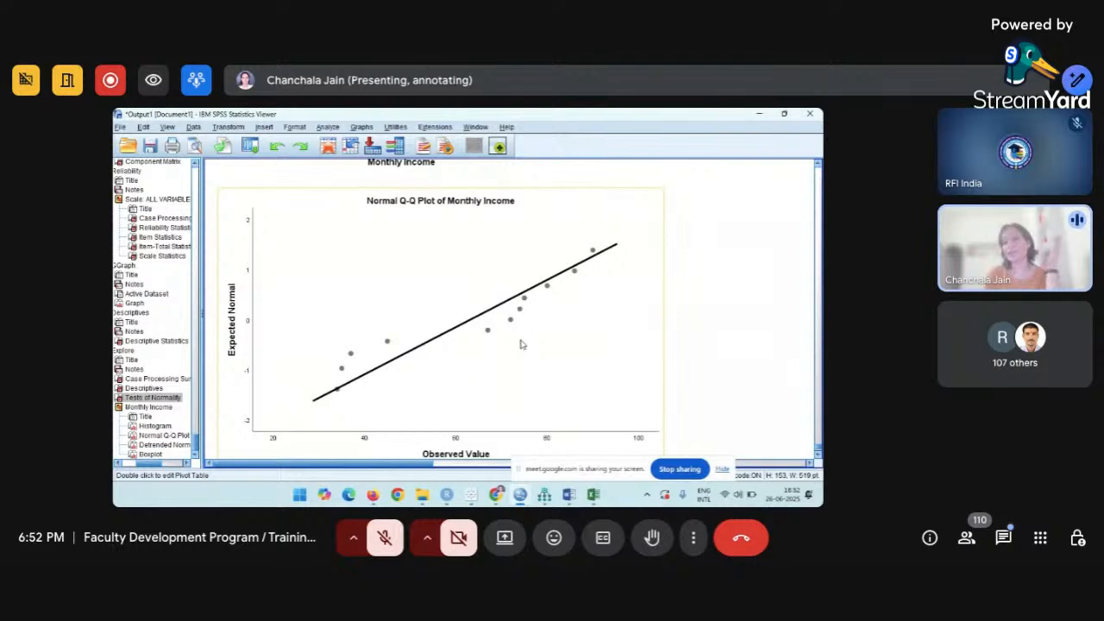
# Scroll past the Detrended Normal Q-Q Plot to bring the Monthly Income boxplot into view.
pyautogui.scroll(-5, 520, 344)
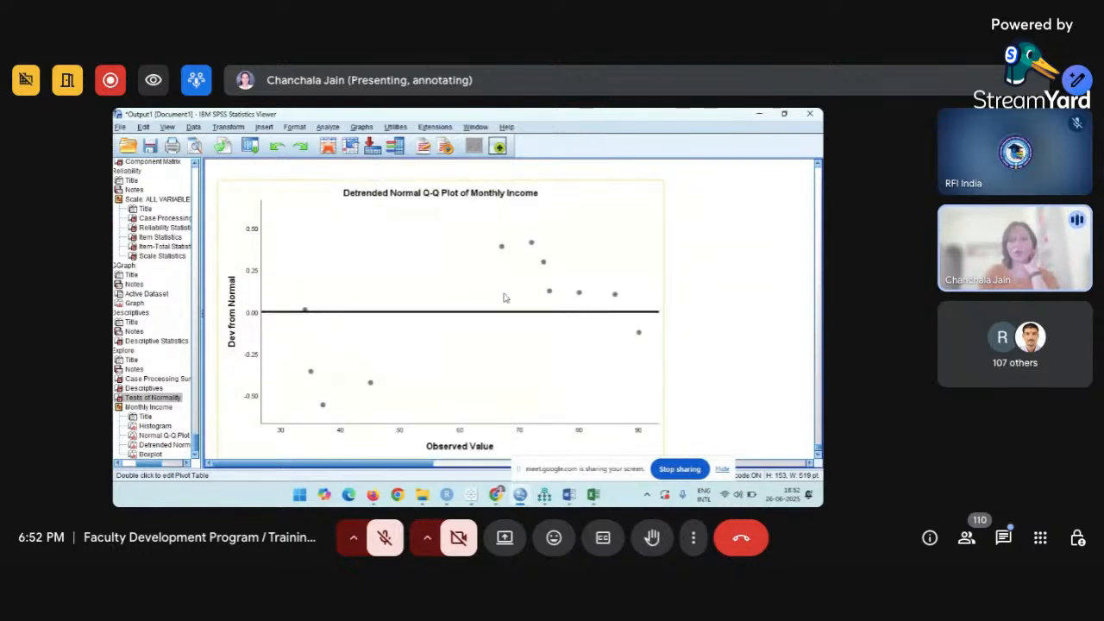
pyautogui.scroll(-5, 503, 298)
pyautogui.scroll(1, 506, 297)
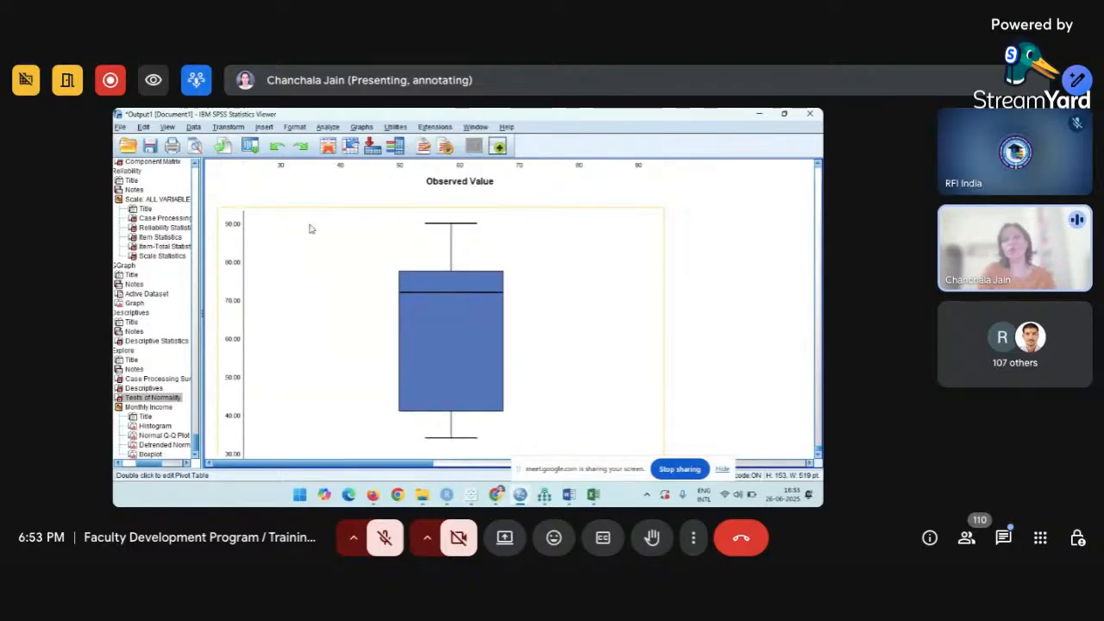
pyautogui.click(329, 128)
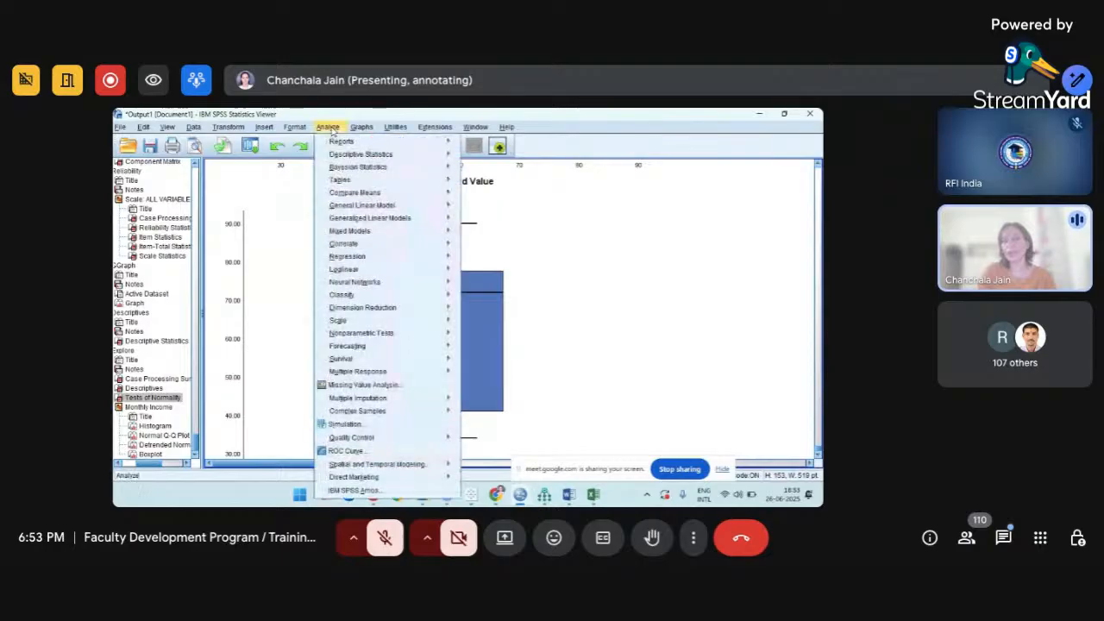
pyautogui.moveTo(373, 194)
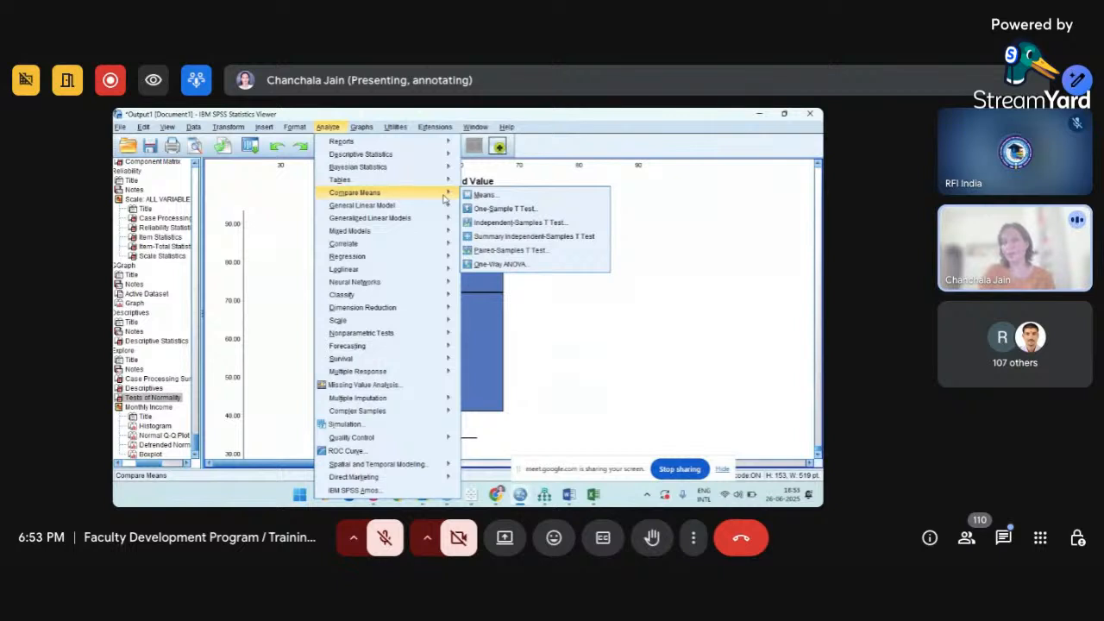
pyautogui.moveTo(447, 206)
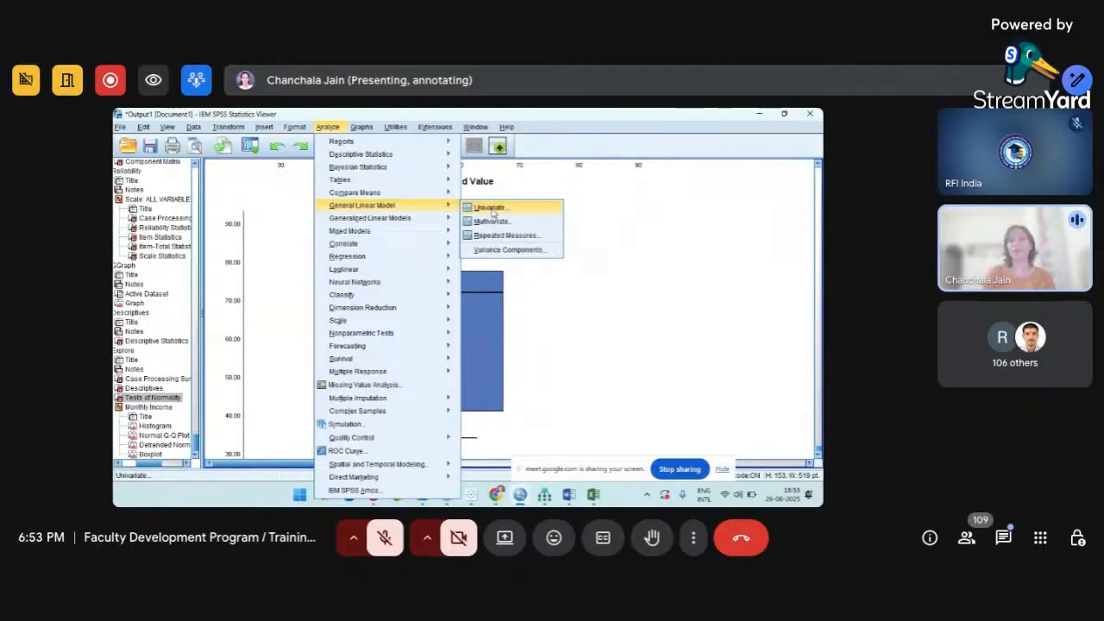
pyautogui.moveTo(418, 247)
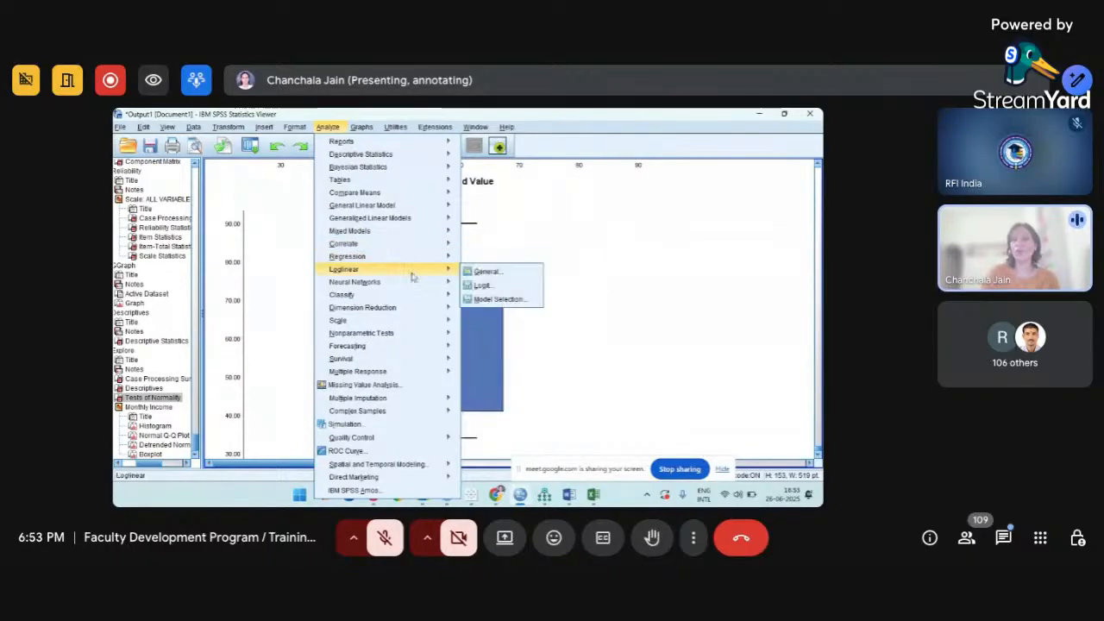
pyautogui.moveTo(410, 288)
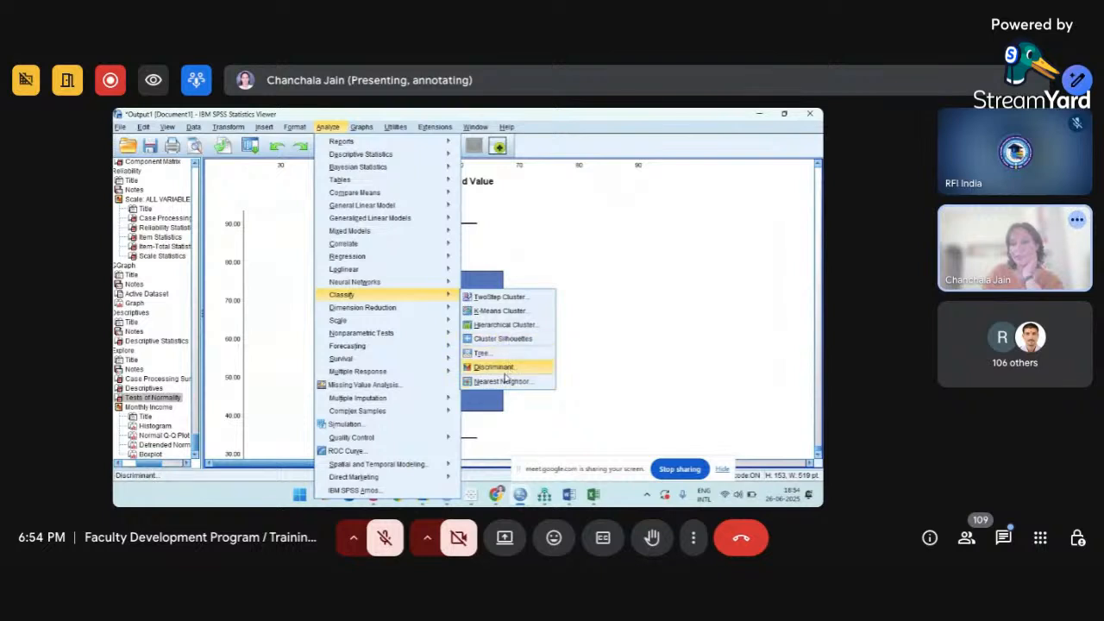
pyautogui.moveTo(452, 295)
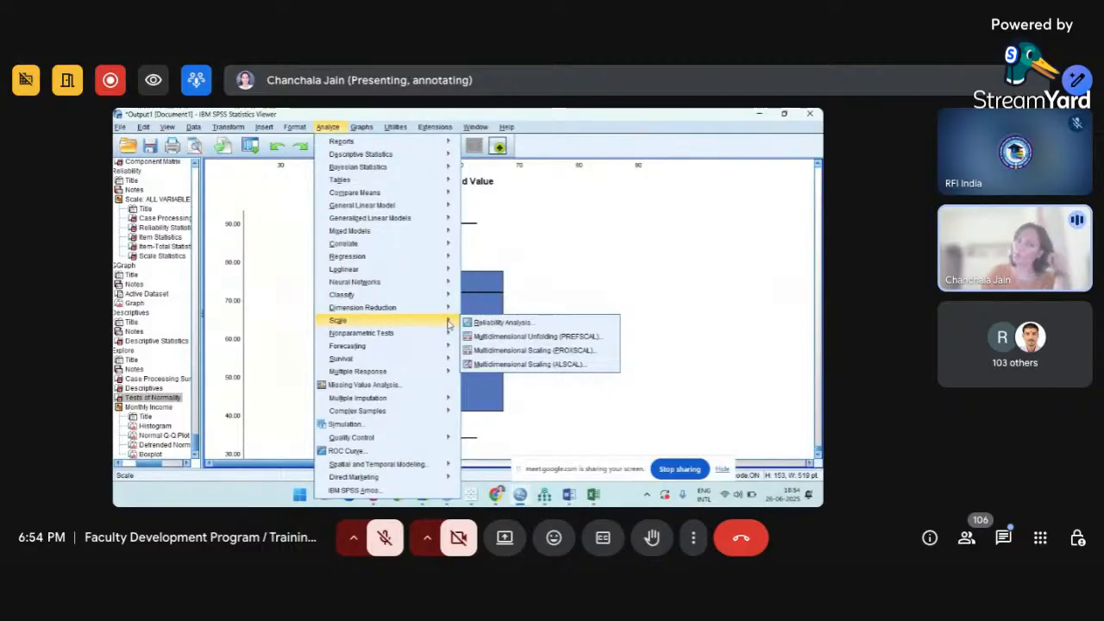
pyautogui.moveTo(448, 347)
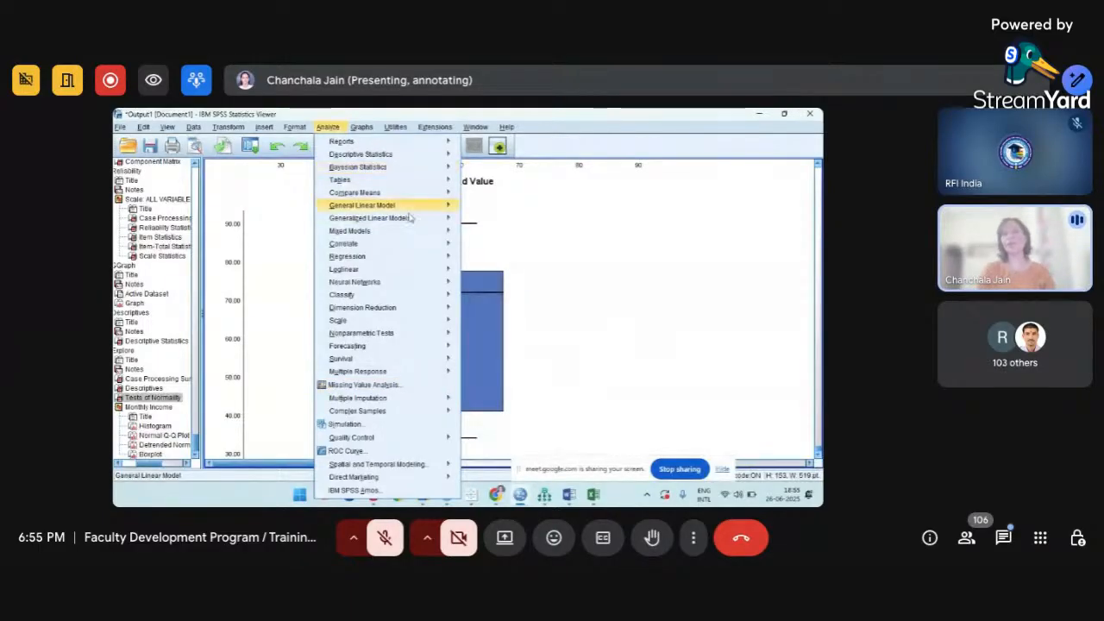
pyautogui.moveTo(444, 444)
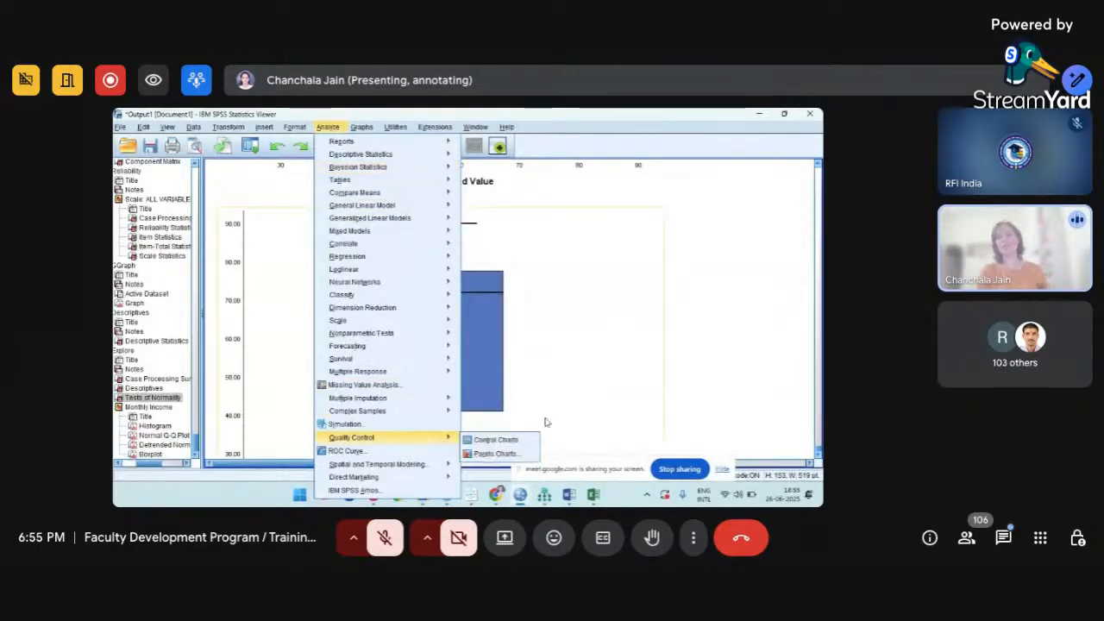
# Dismiss the Analyze menu to reveal the whole Monthly Income boxplot (median near 72).
pyautogui.click(695, 379)
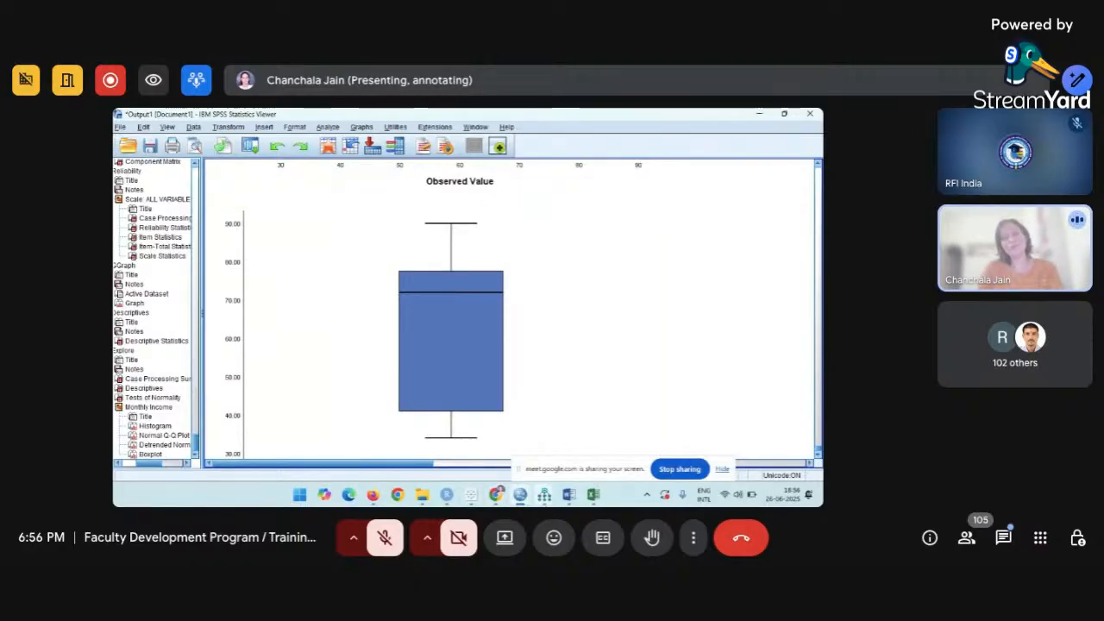
pyautogui.moveTo(571, 503)
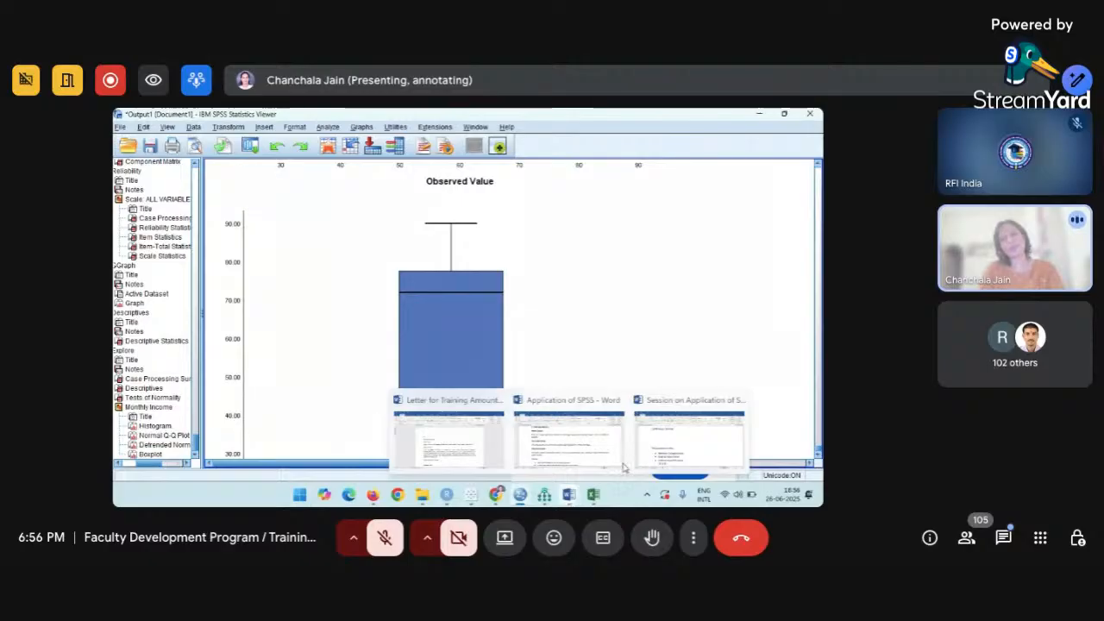
pyautogui.click(649, 457)
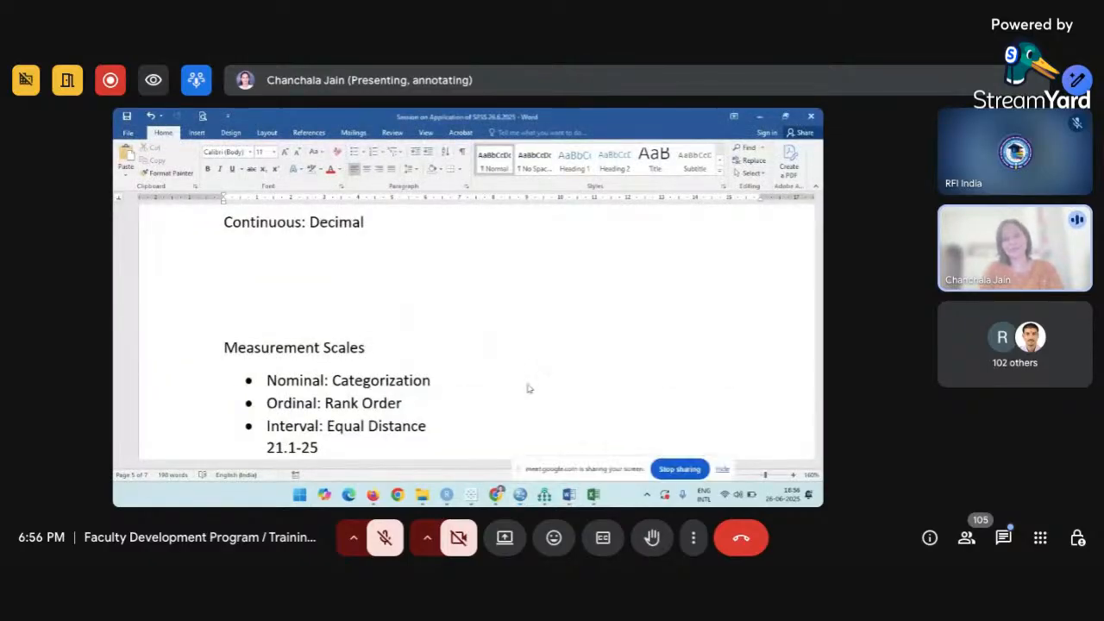
pyautogui.scroll(15, 526, 387)
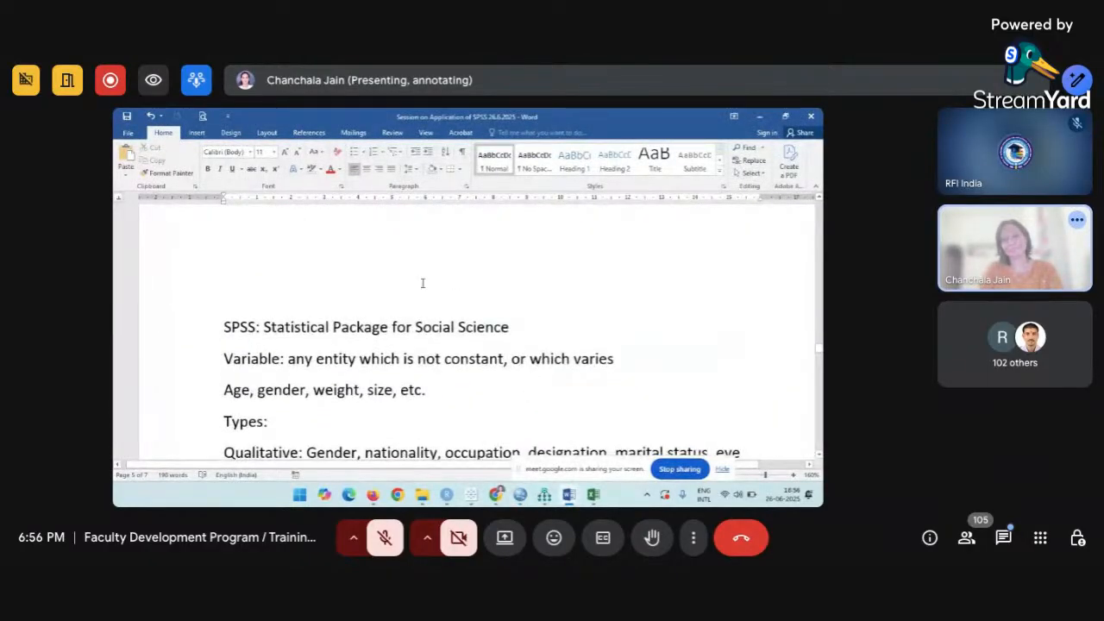
pyautogui.scroll(3, 422, 283)
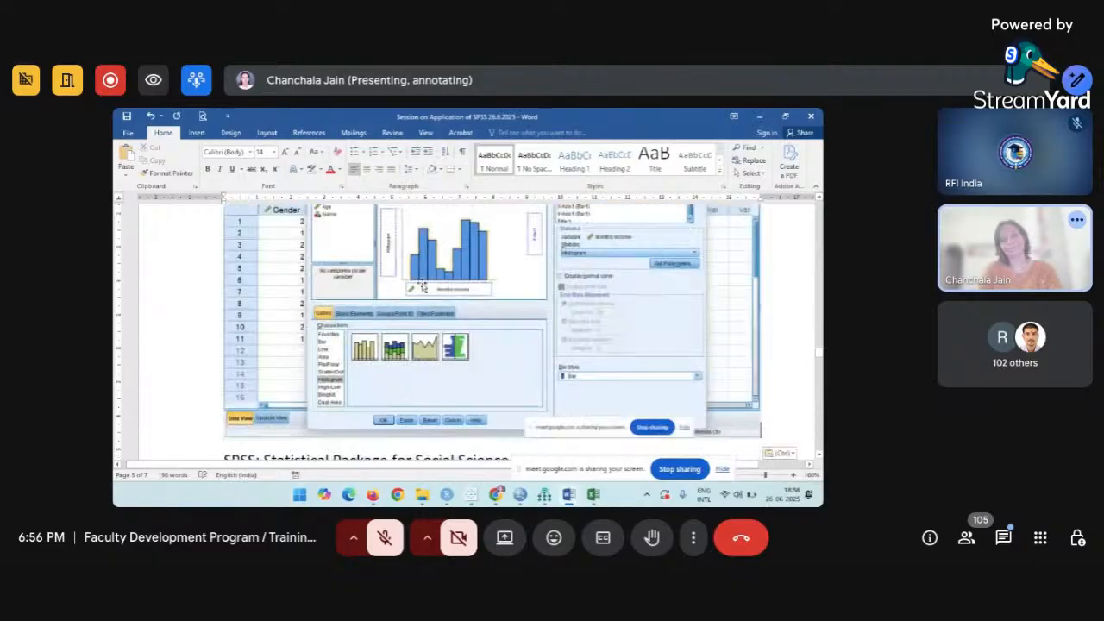
pyautogui.hotkey('alt', 'Tab')
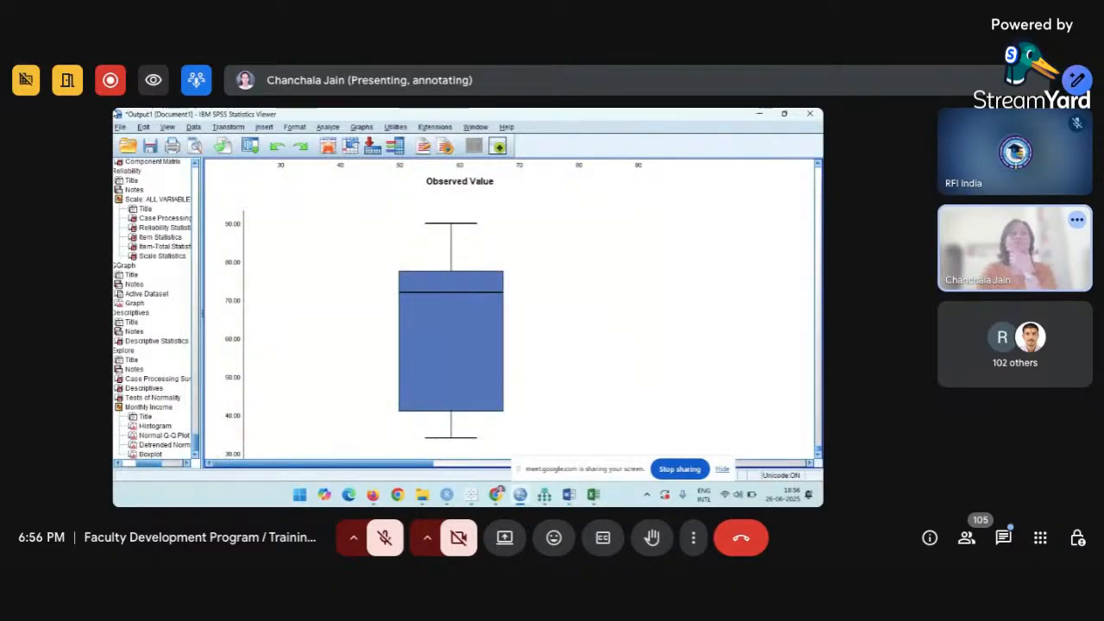
# Snip the SPSS output window showing the boxplot, then stop screen sharing in Meet.
pyautogui.press('super+shift+s')
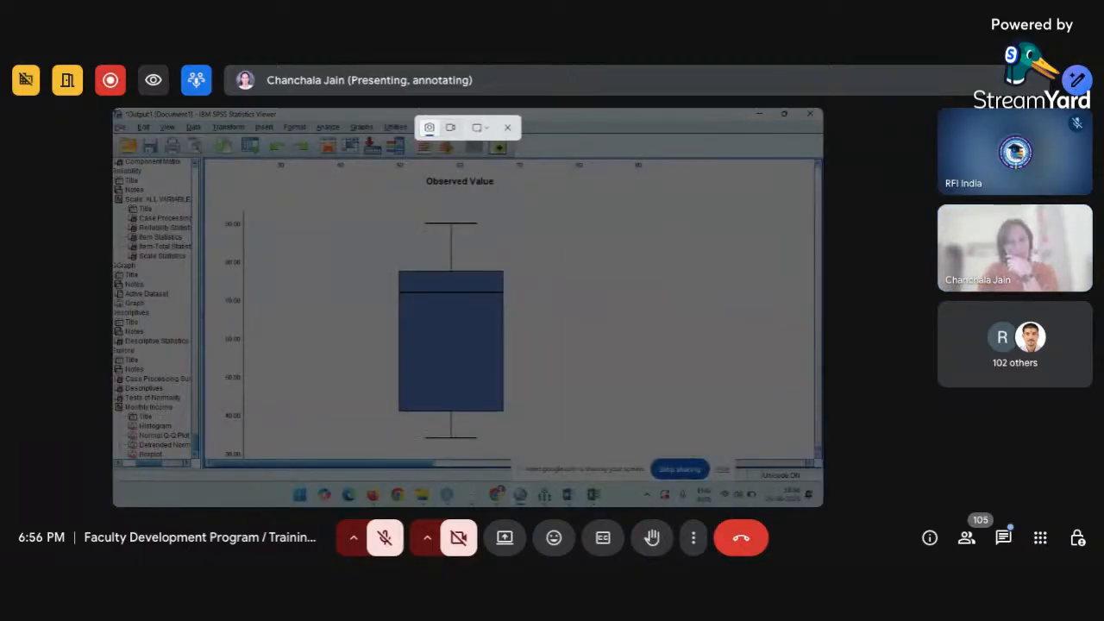
pyautogui.moveTo(111, 108); pyautogui.dragTo(586, 439)
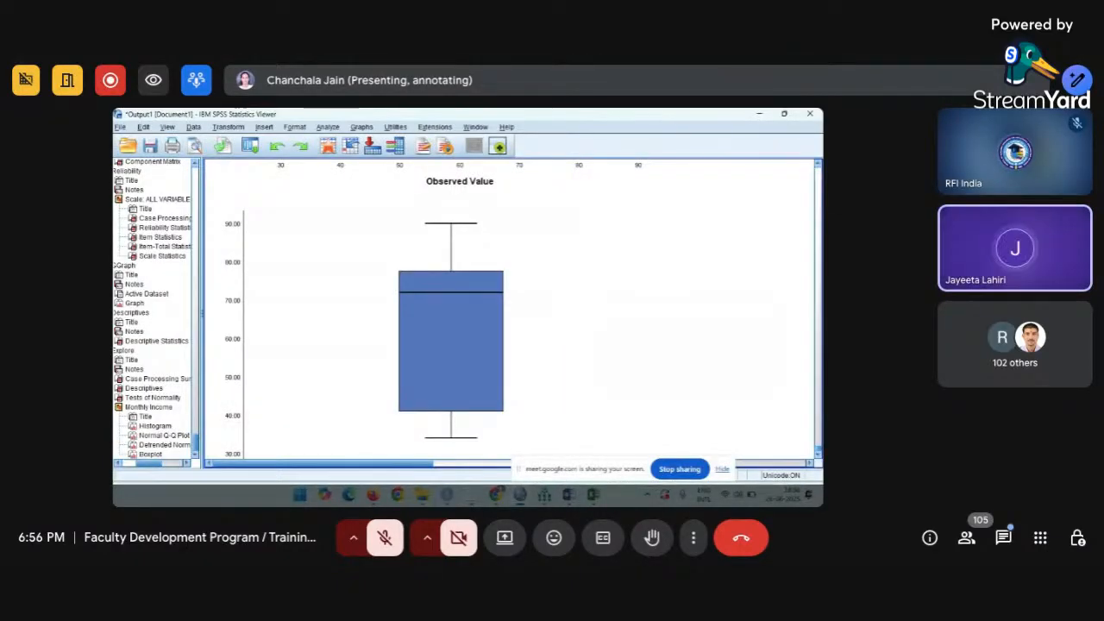
pyautogui.click(680, 470)
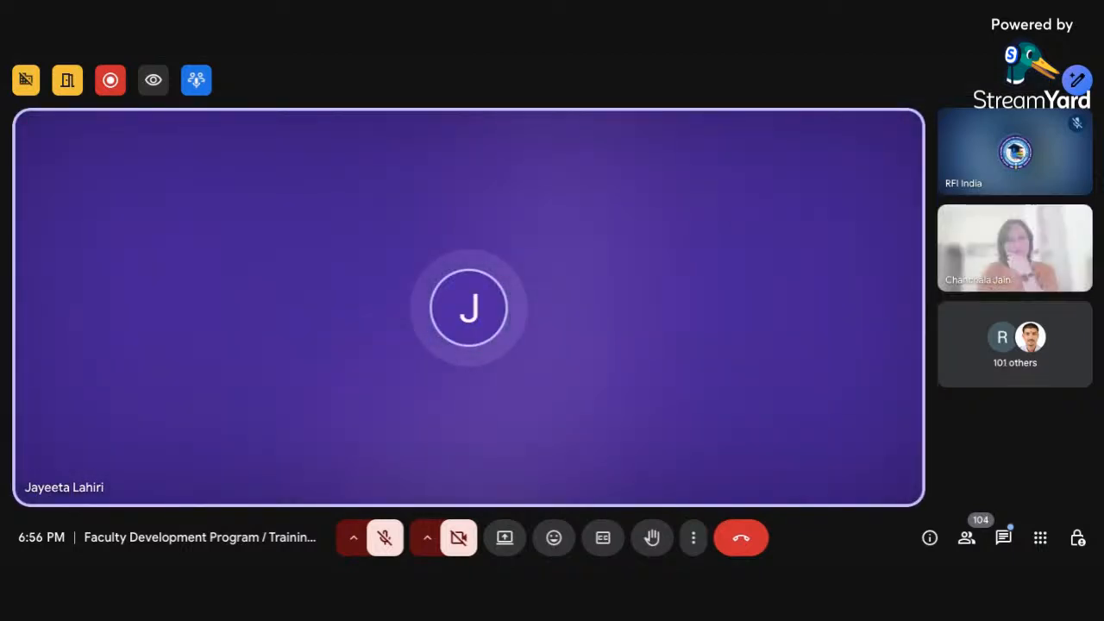